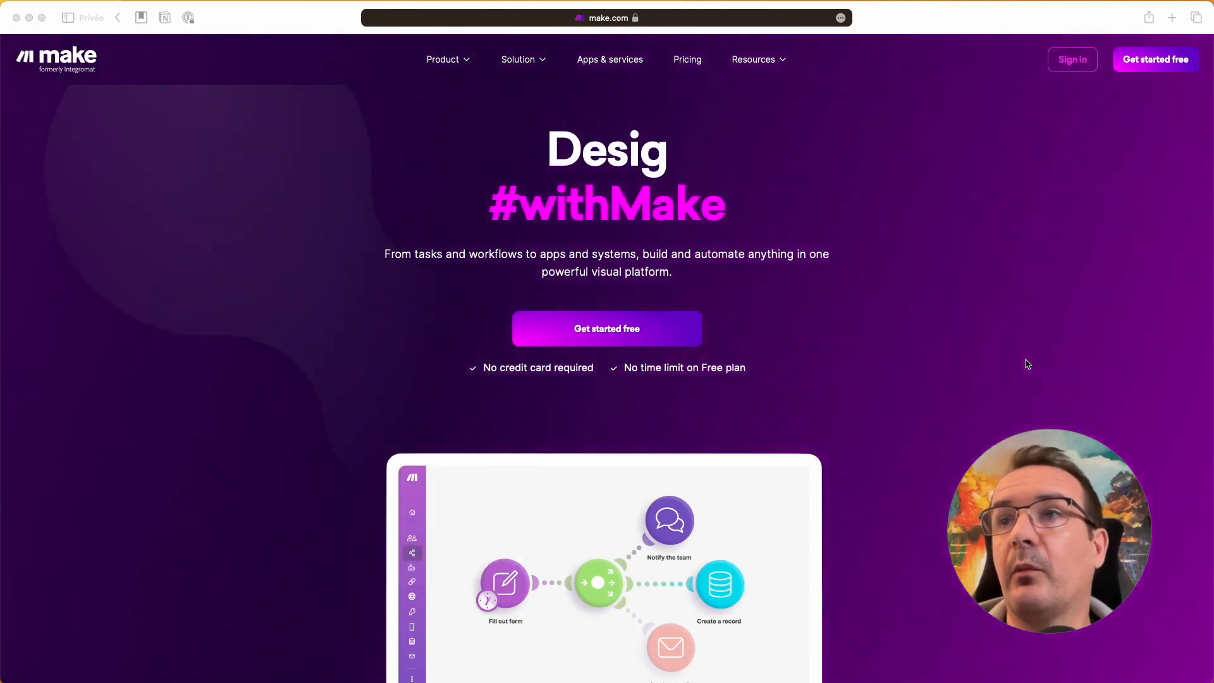
Step: Sign up for a free Make account using a Google account e-mail and accept the terms
left_click(947, 216)
mouse_move(1073, 74)
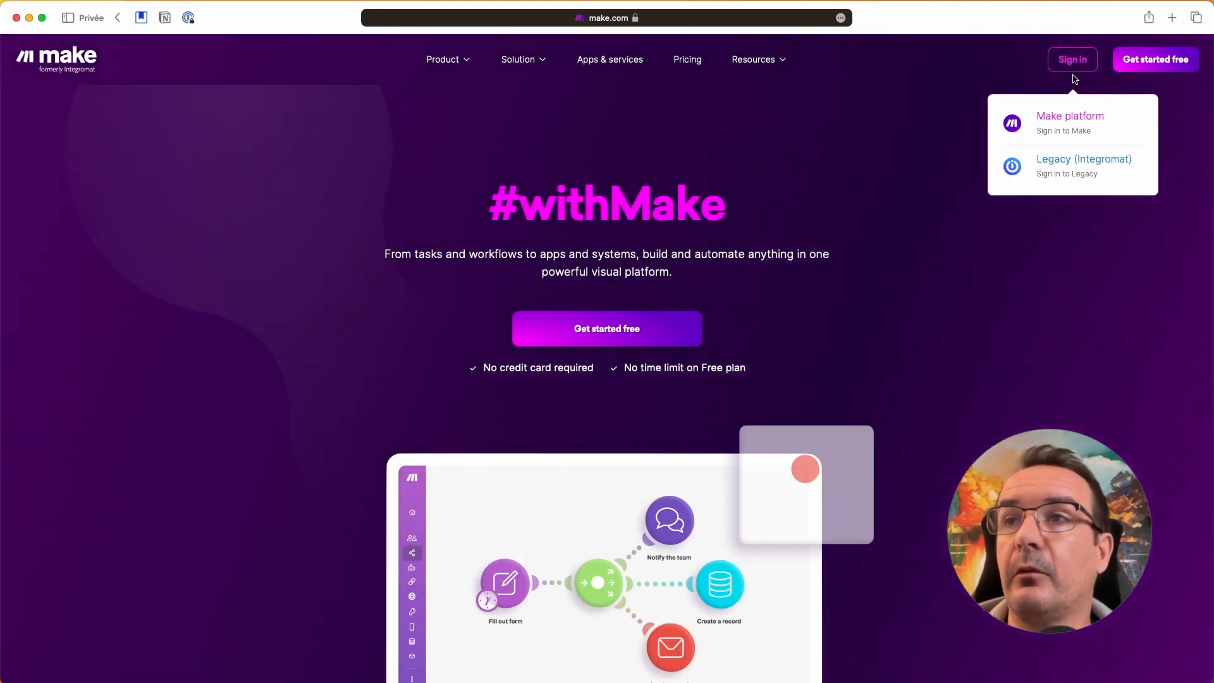
left_click(1157, 64)
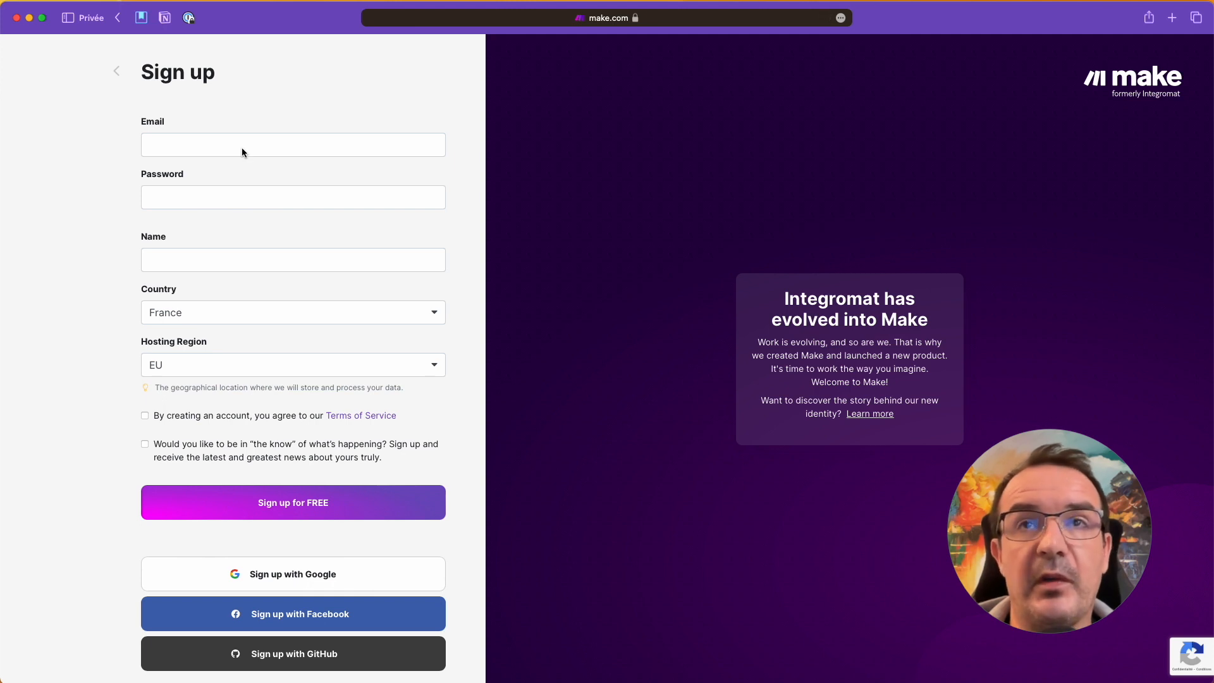
left_click(315, 576)
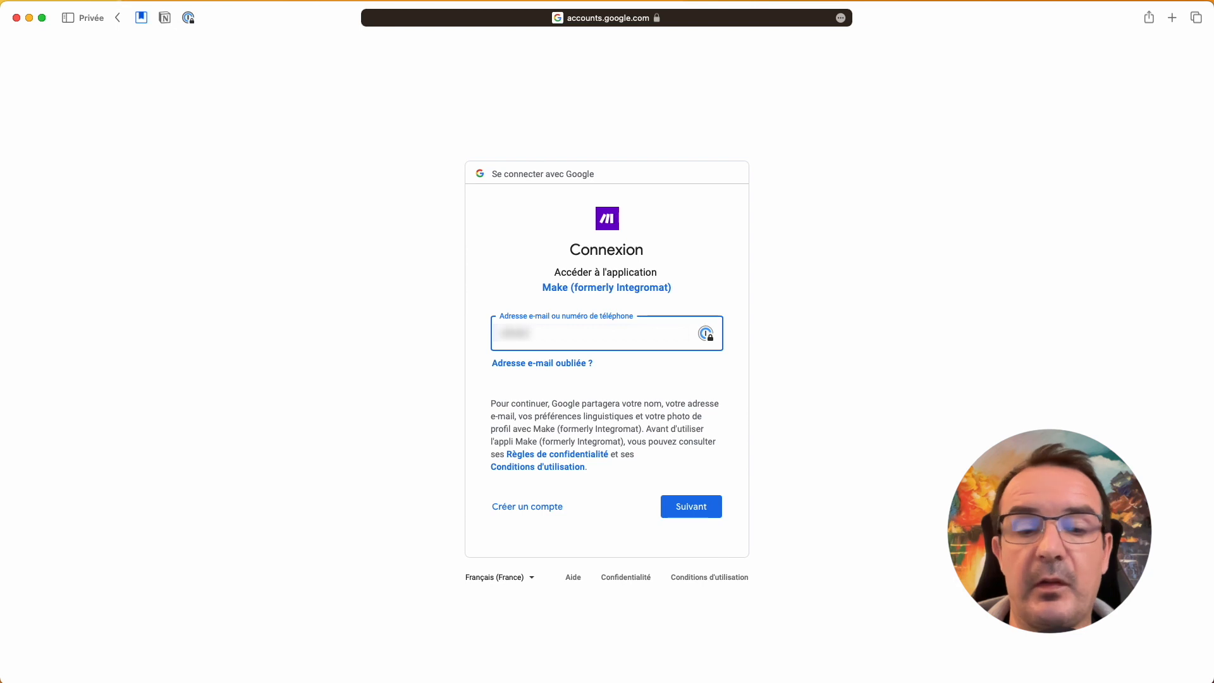
type("???????????")
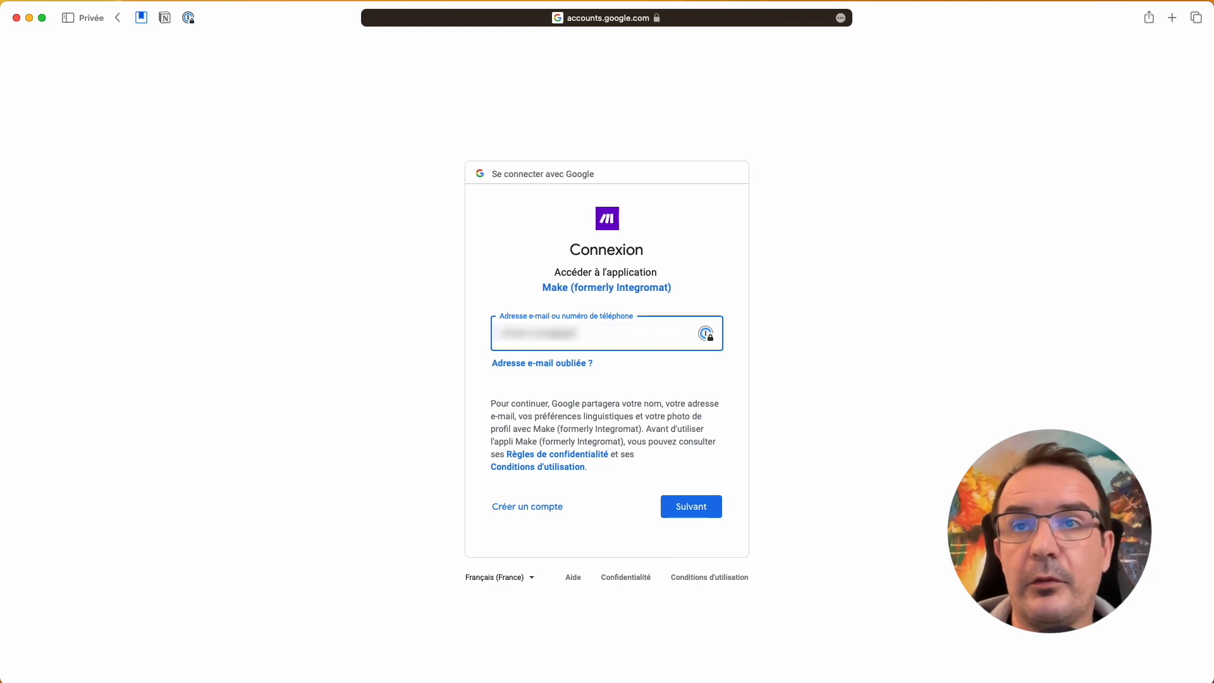
type(".com")
key("Return")
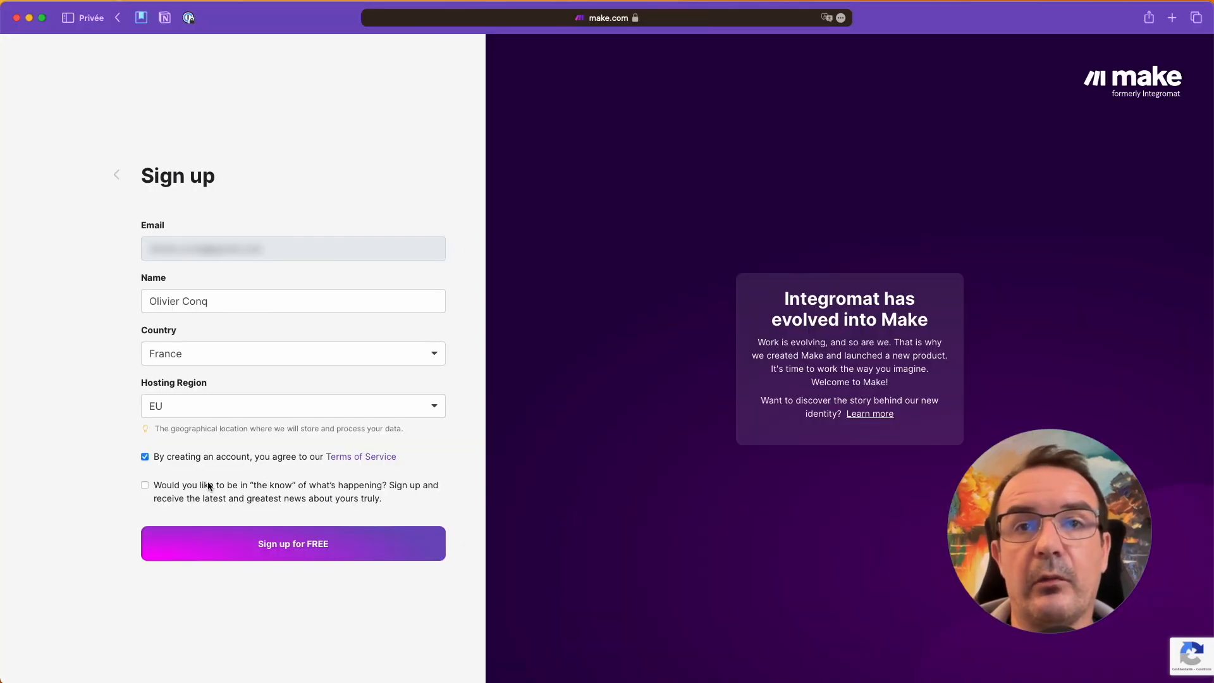
left_click(320, 543)
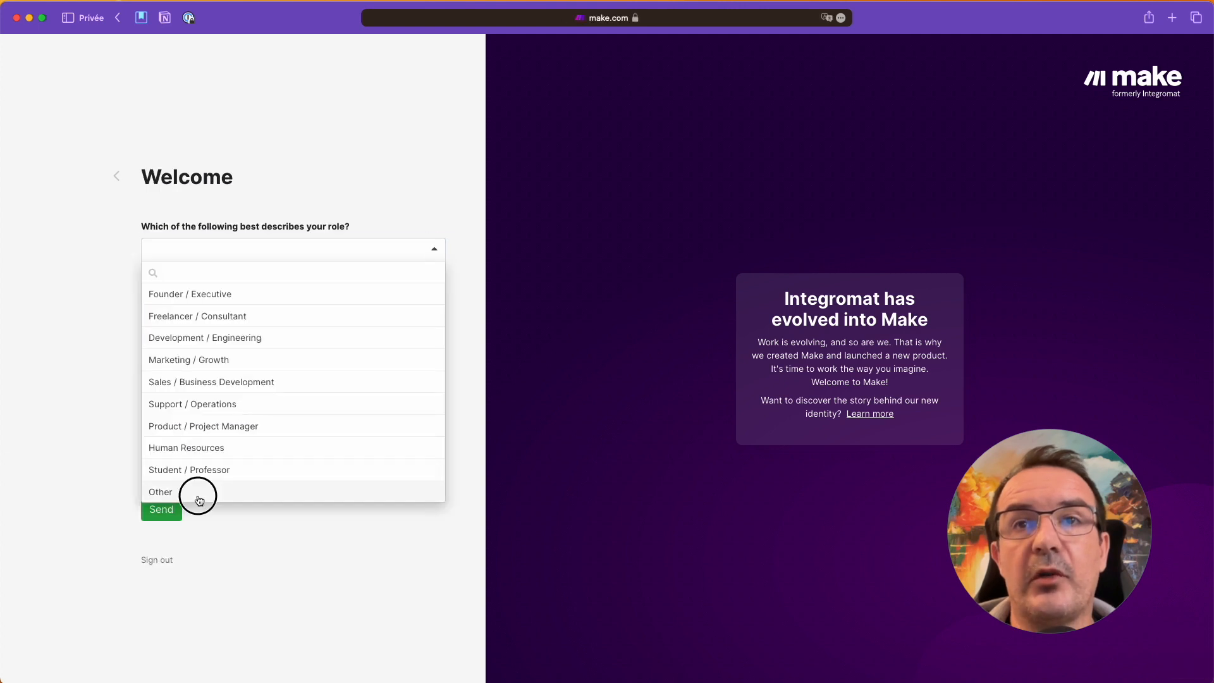
Step: Answer the welcome survey: role Other, industry Other, organization size Just myself, and an automation experience level
left_click(196, 493)
left_click(206, 479)
left_click(249, 359)
left_click(229, 401)
left_click(301, 409)
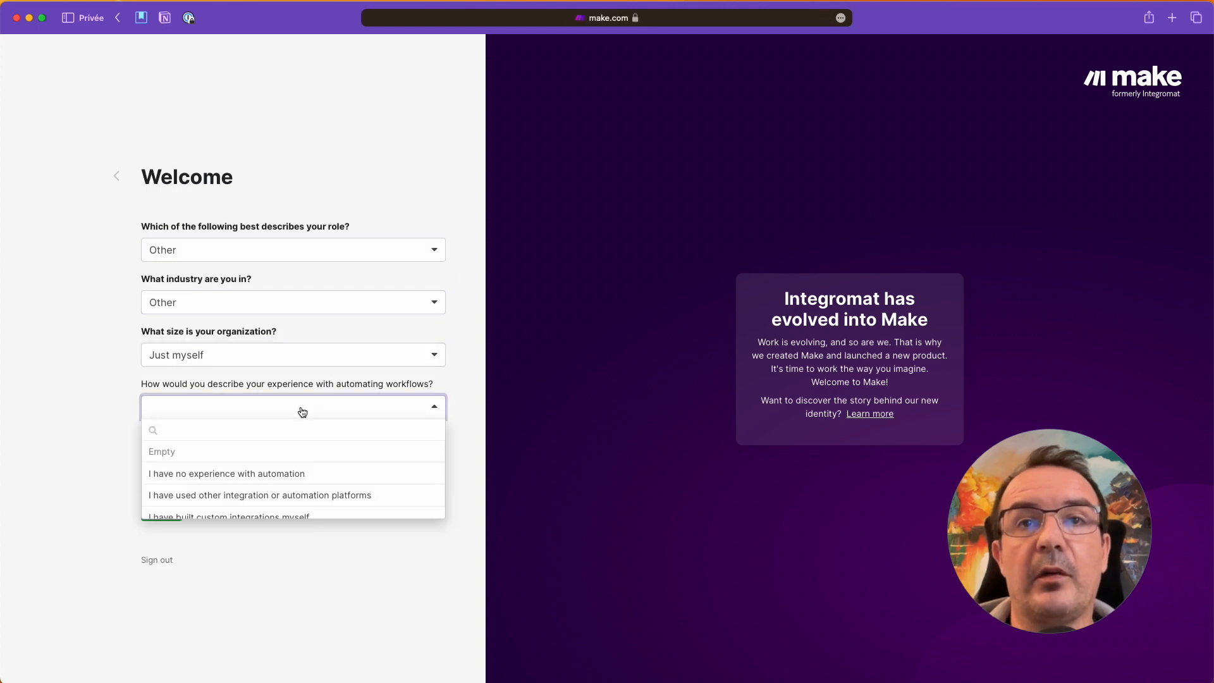
left_click(258, 457)
left_click(258, 460)
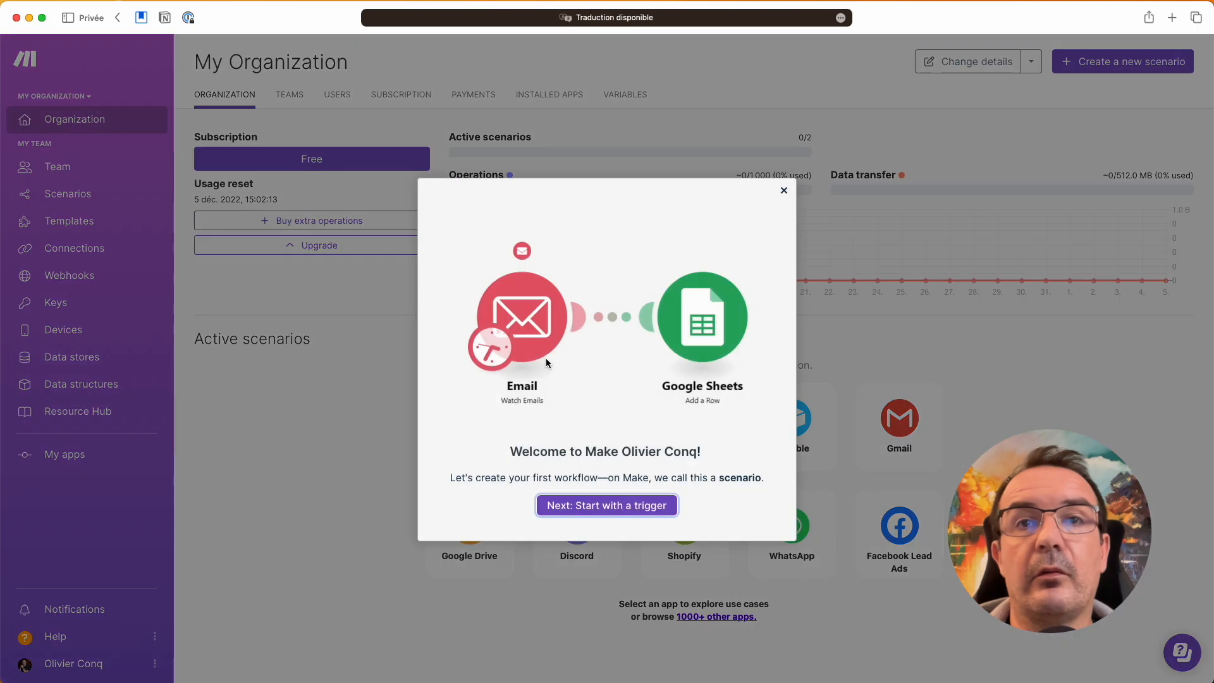
Step: Dismiss the welcome dialog and create a new scenario from the dashboard
left_click(783, 190)
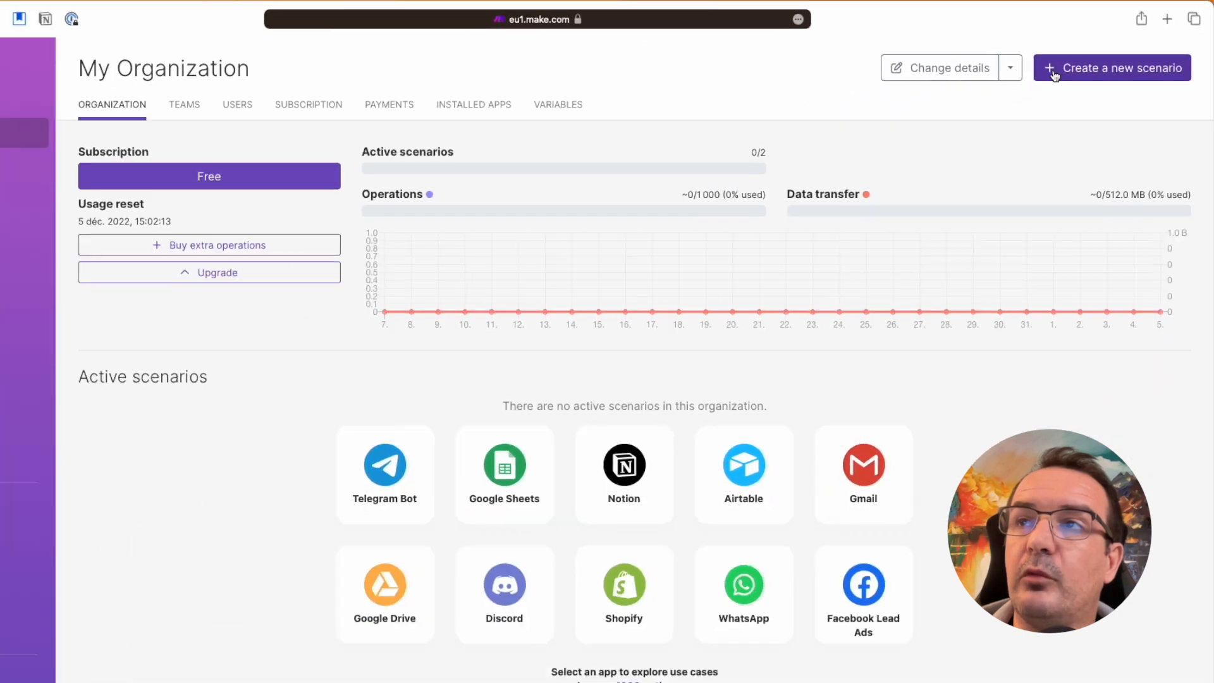
left_click(1054, 76)
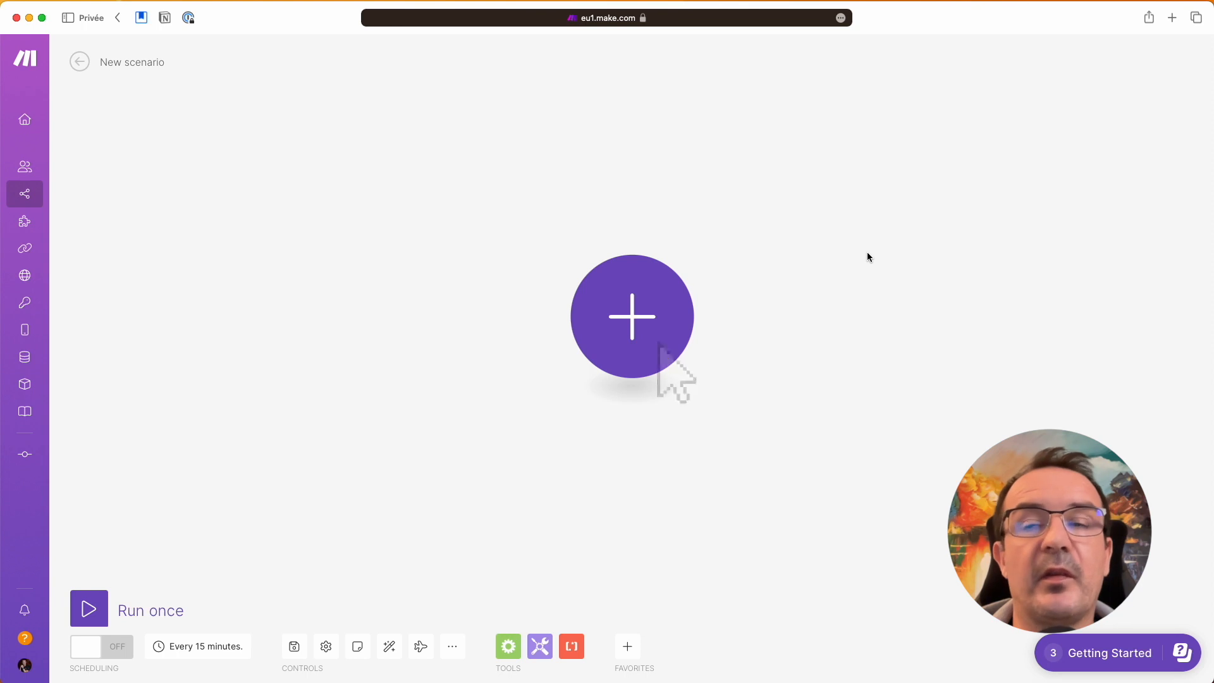
Step: Search 'Sheet' and add Google Sheets' Get Range Values action as the first module
left_click(660, 321)
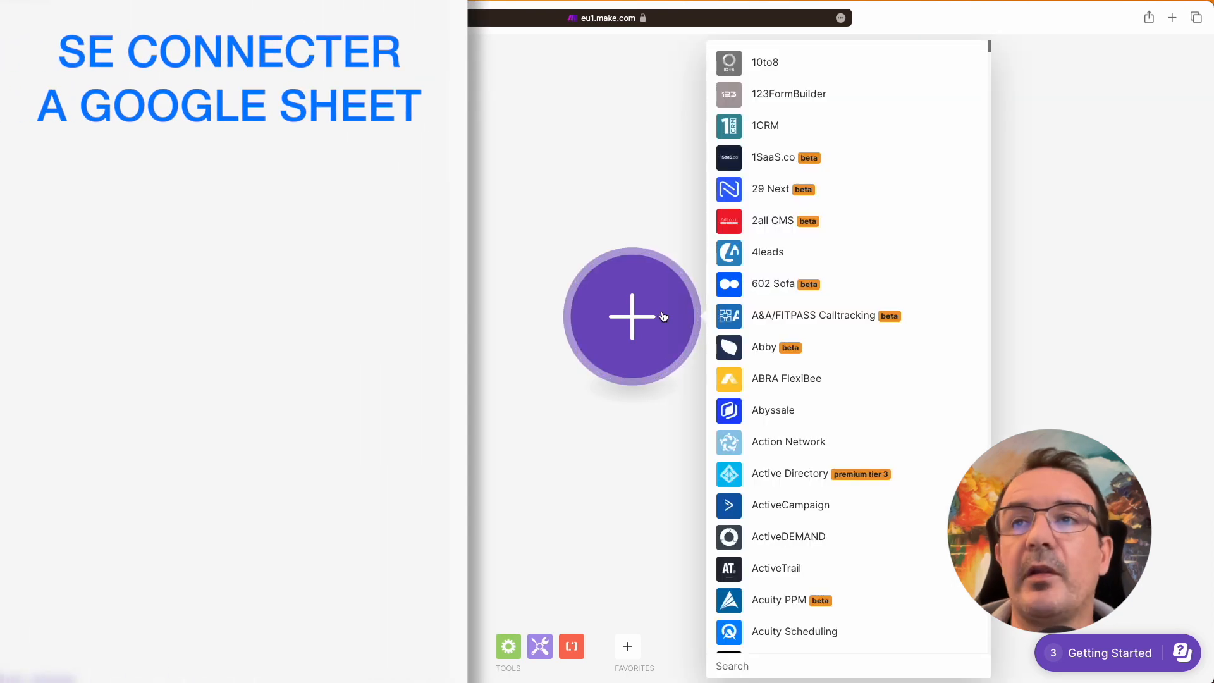
type("Sh")
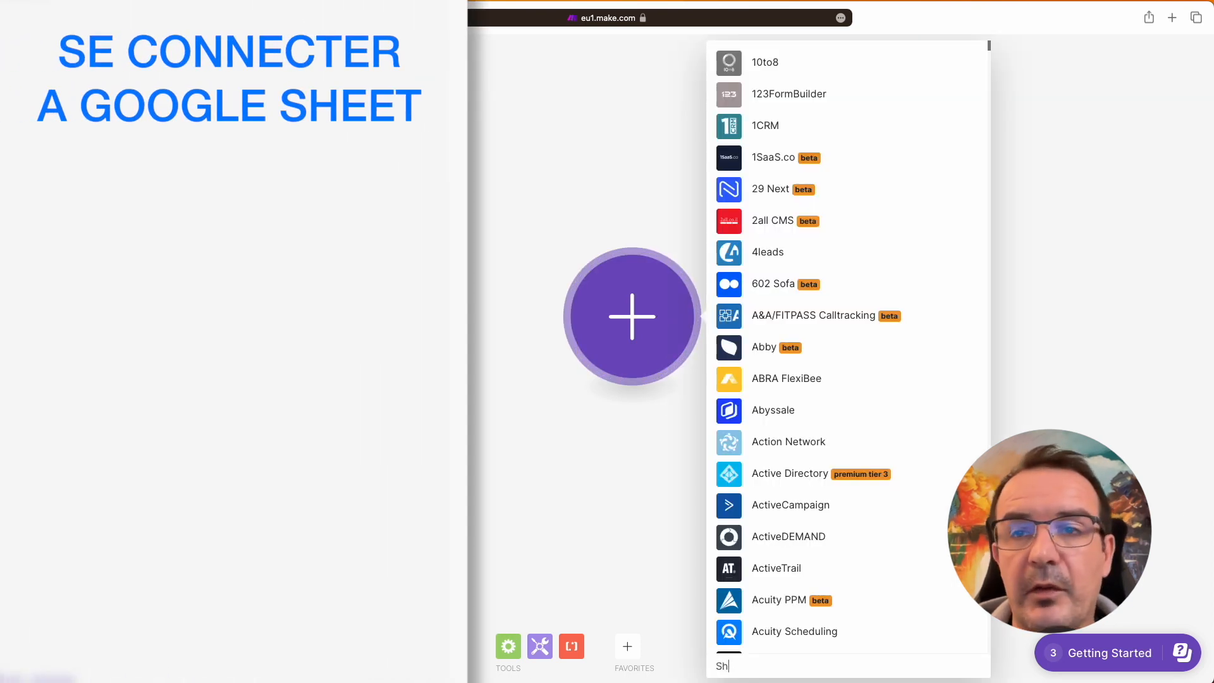
type("eet")
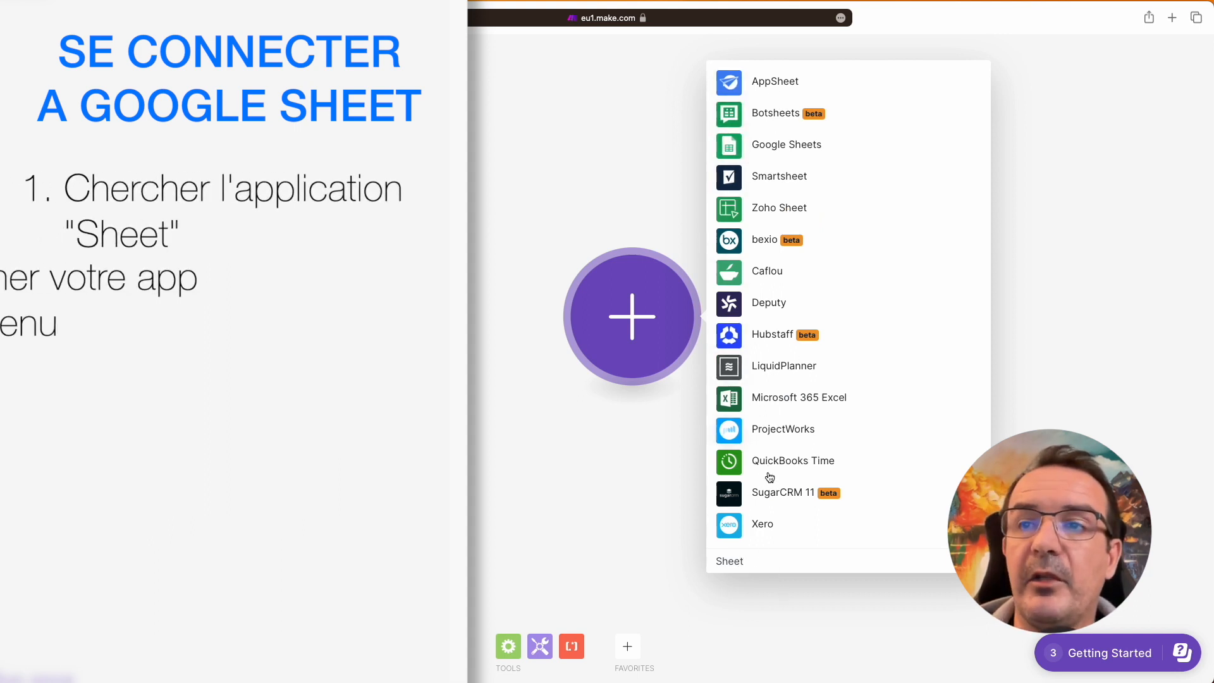
left_click(779, 146)
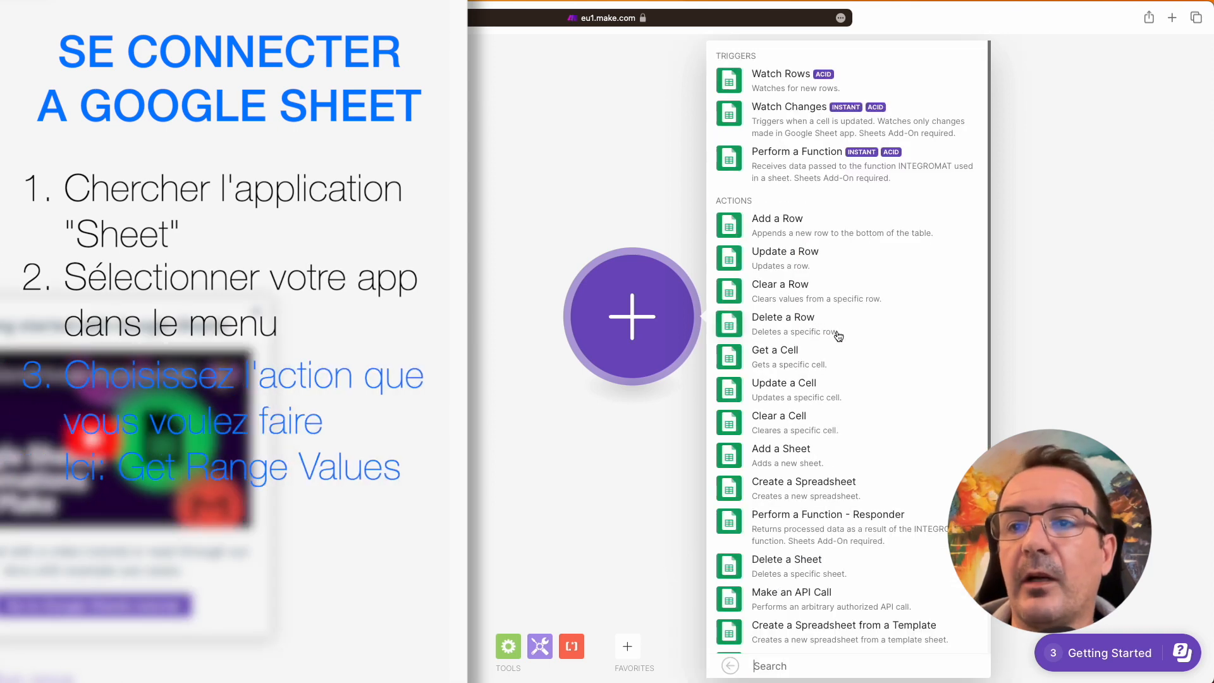
scroll(839, 335, "down", 5)
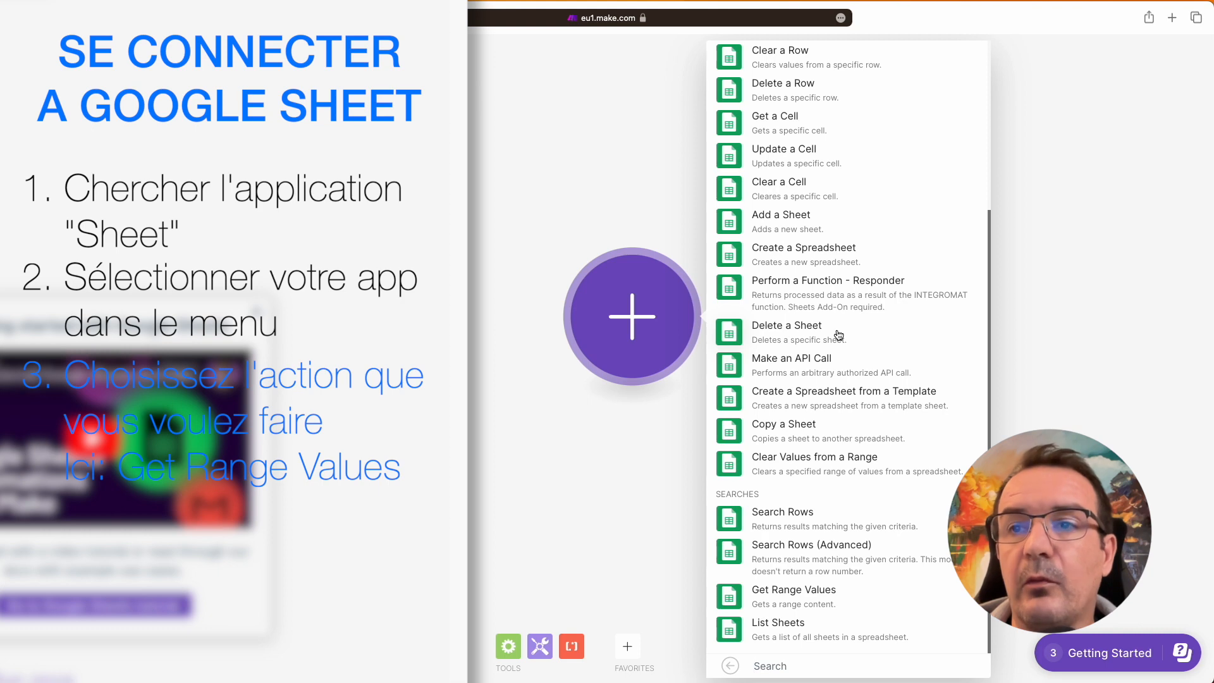
left_click(798, 594)
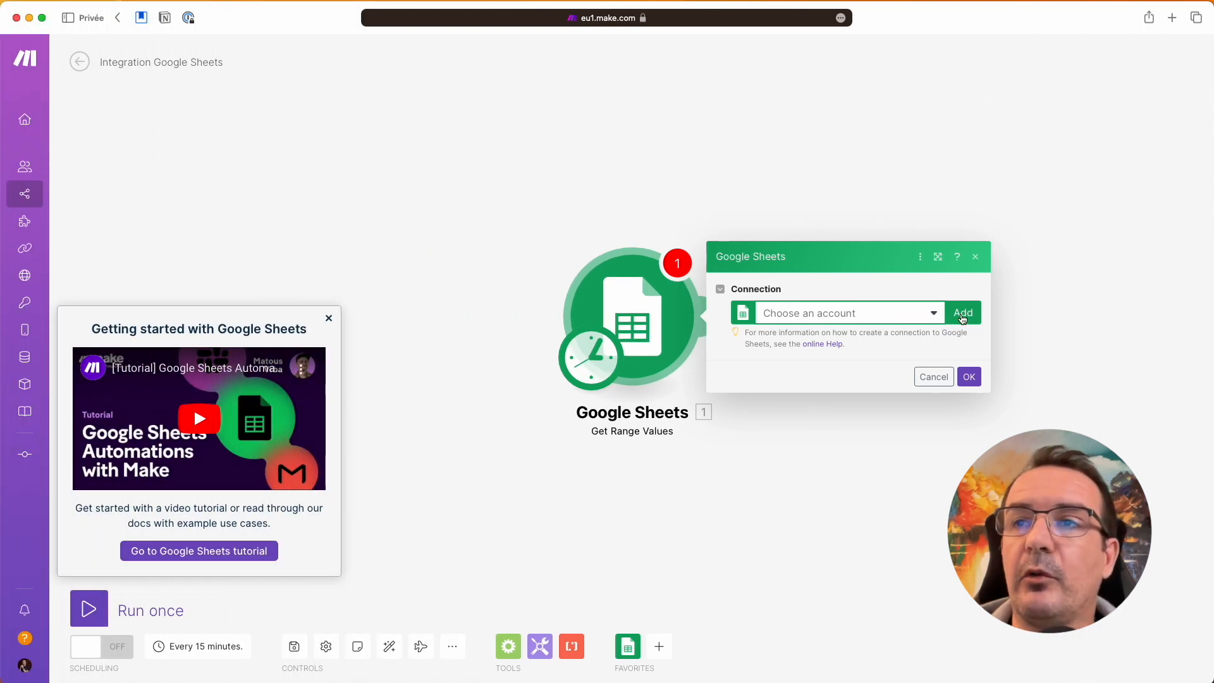
Step: Create and save a new Google connection named My Google connection
left_click(961, 314)
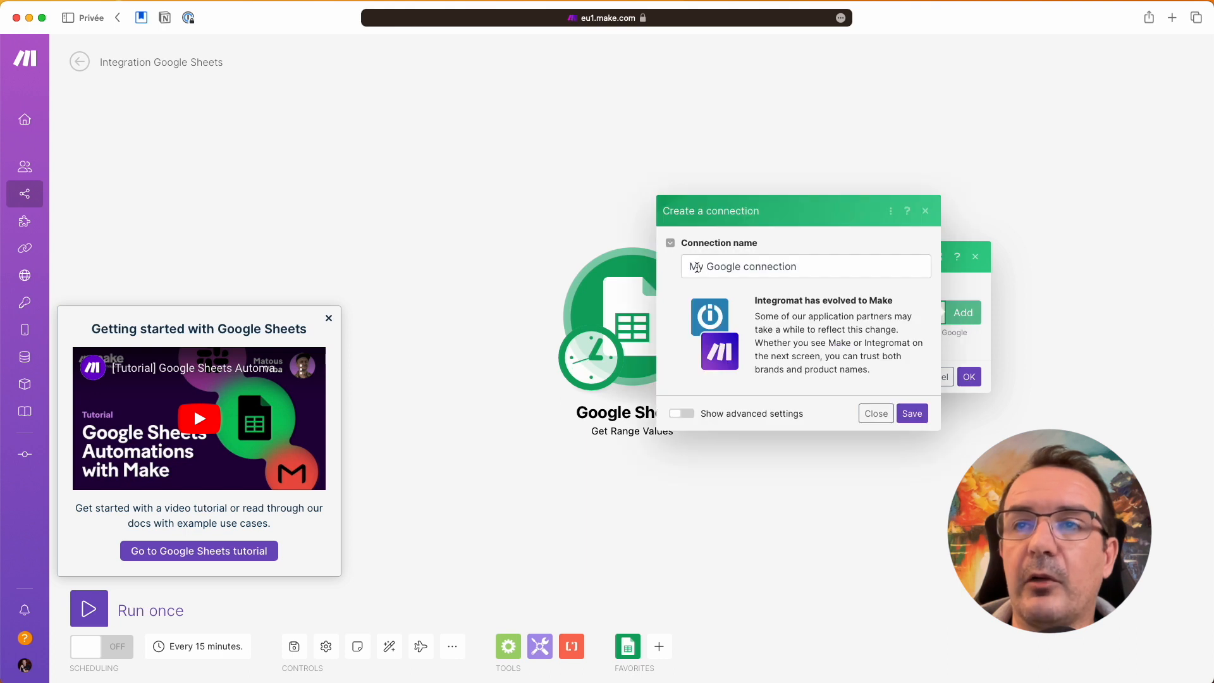
triple_click(697, 268)
left_click(910, 413)
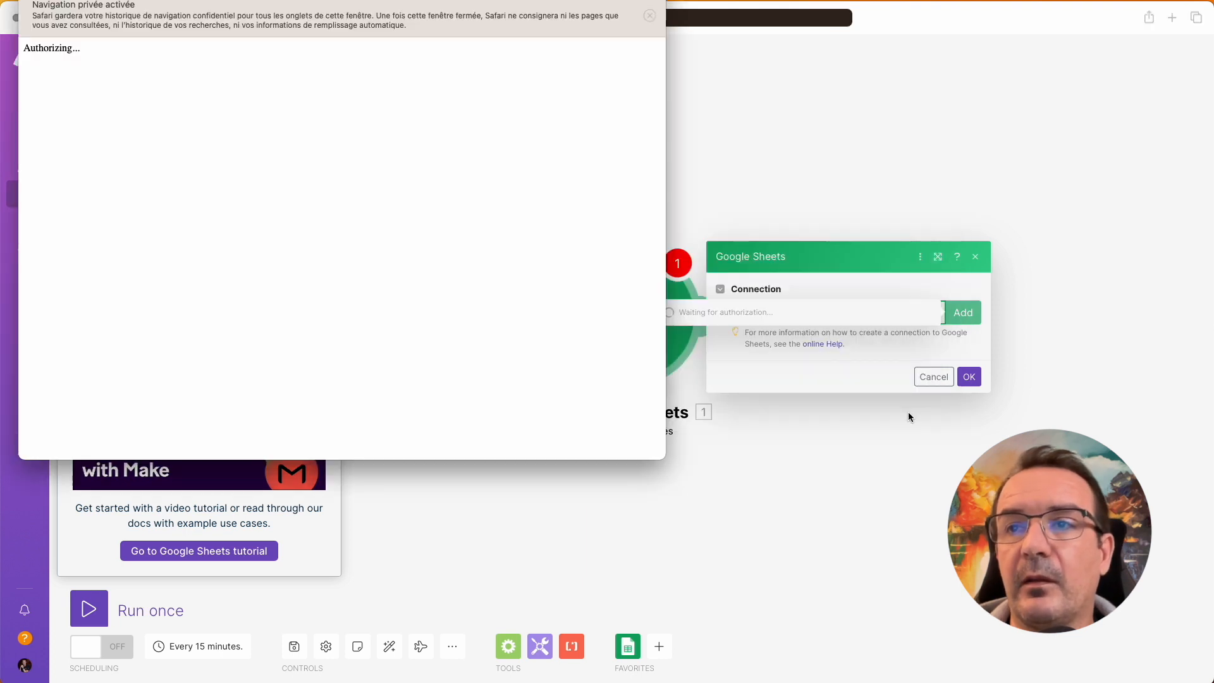
left_click_drag(515, 9, 659, 92)
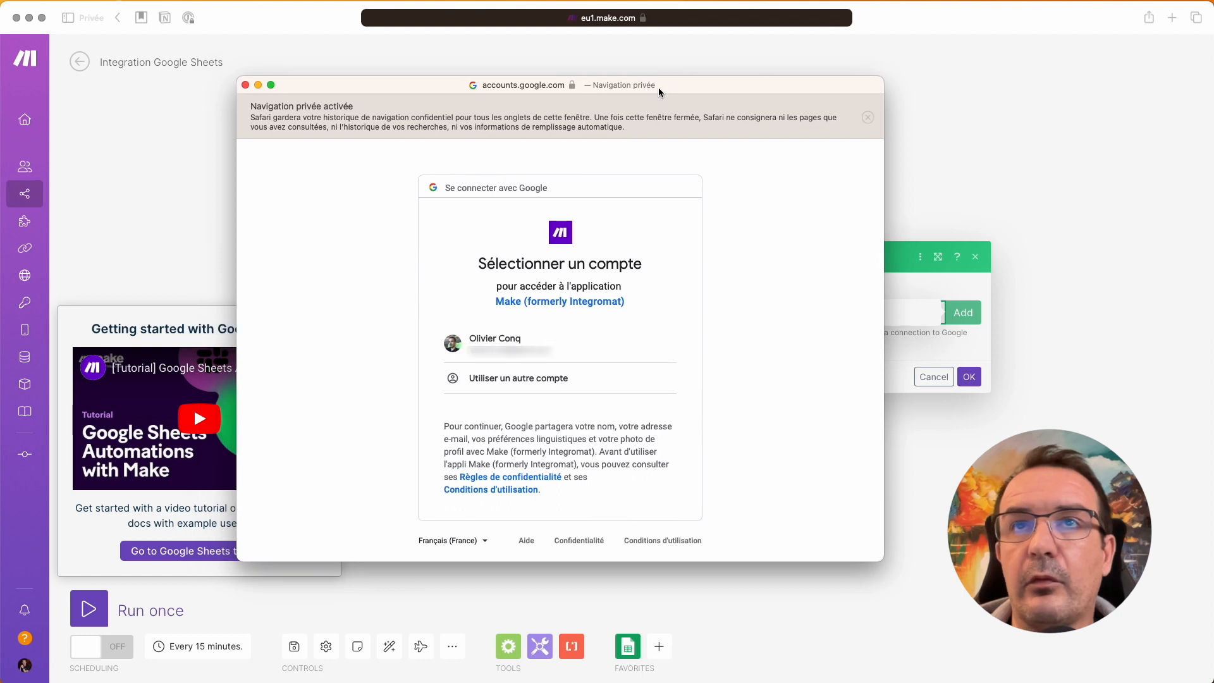
Step: Sign in with another Google account and grant Make access to Drive and Sheets
left_click(539, 379)
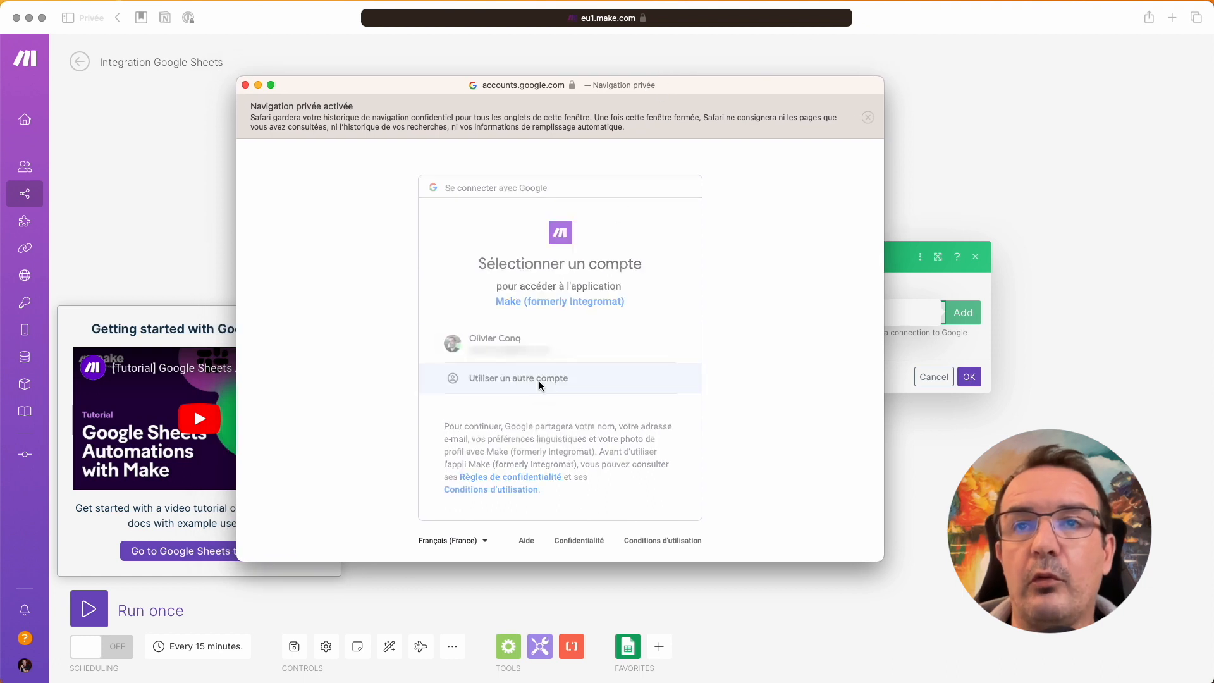
type("co")
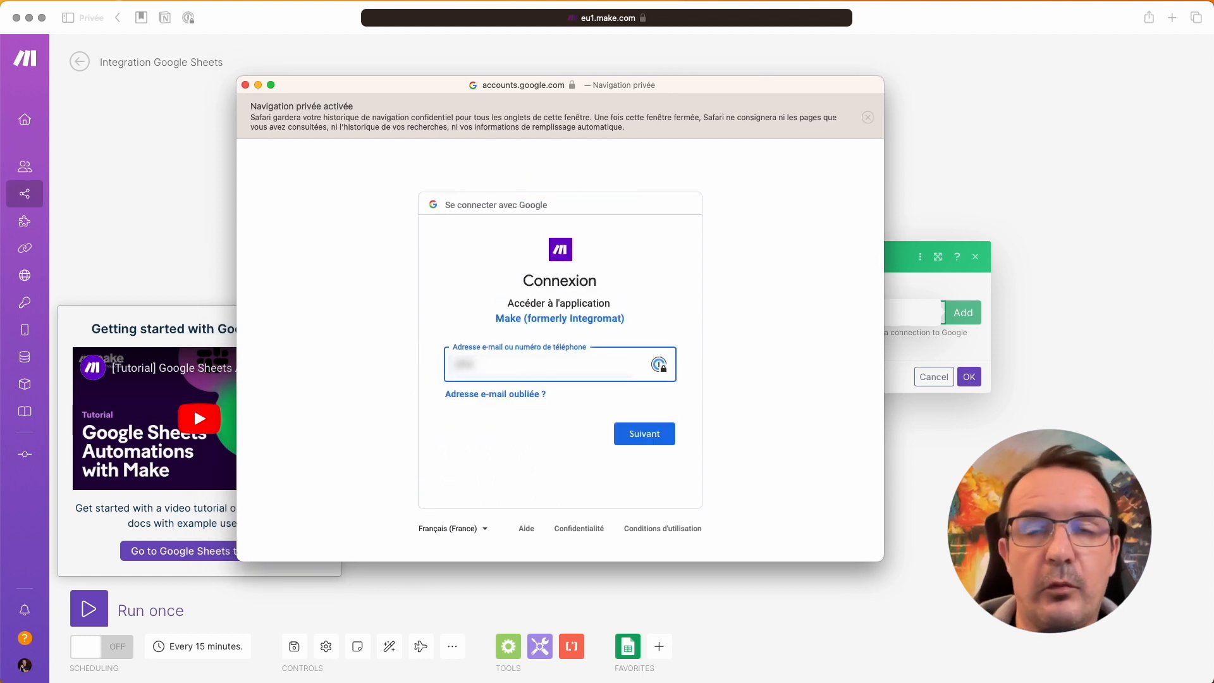
type("[blurred]")
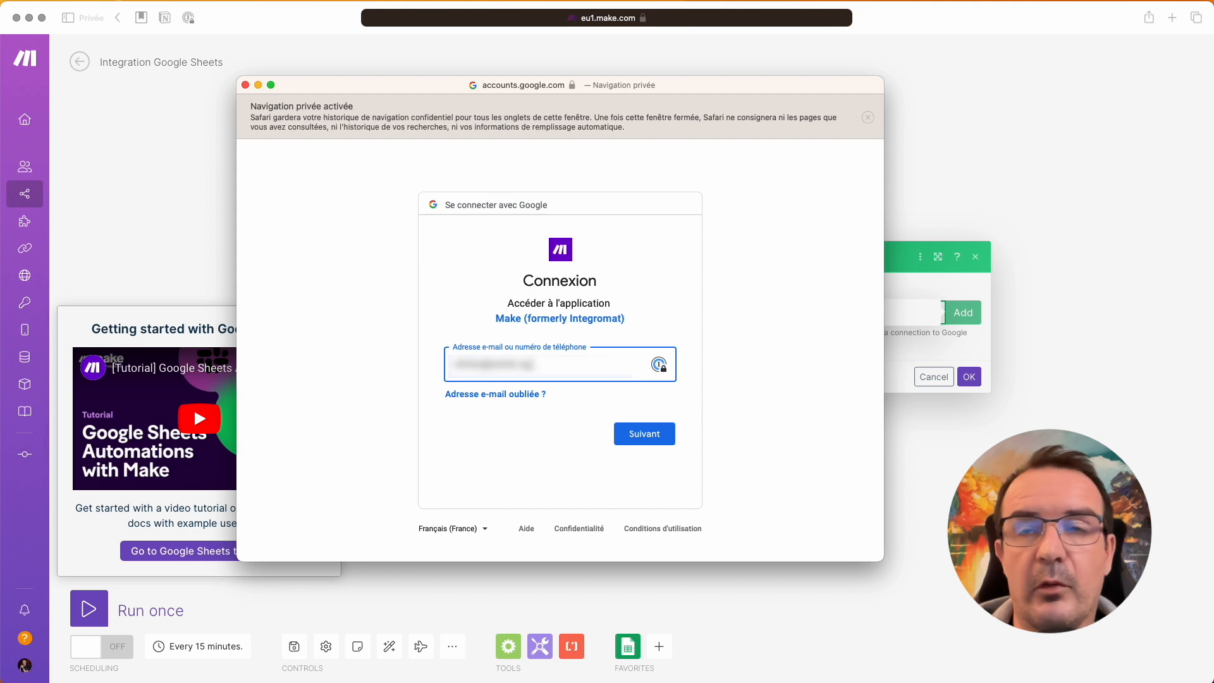
key("Return")
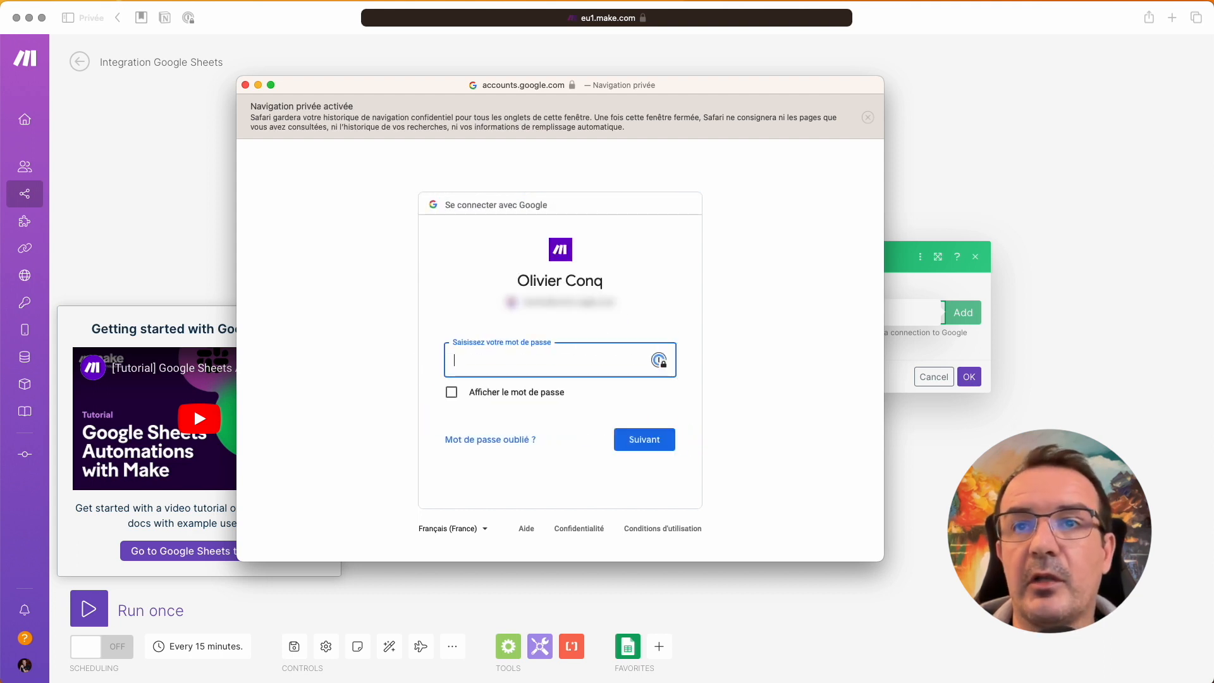
key("Return")
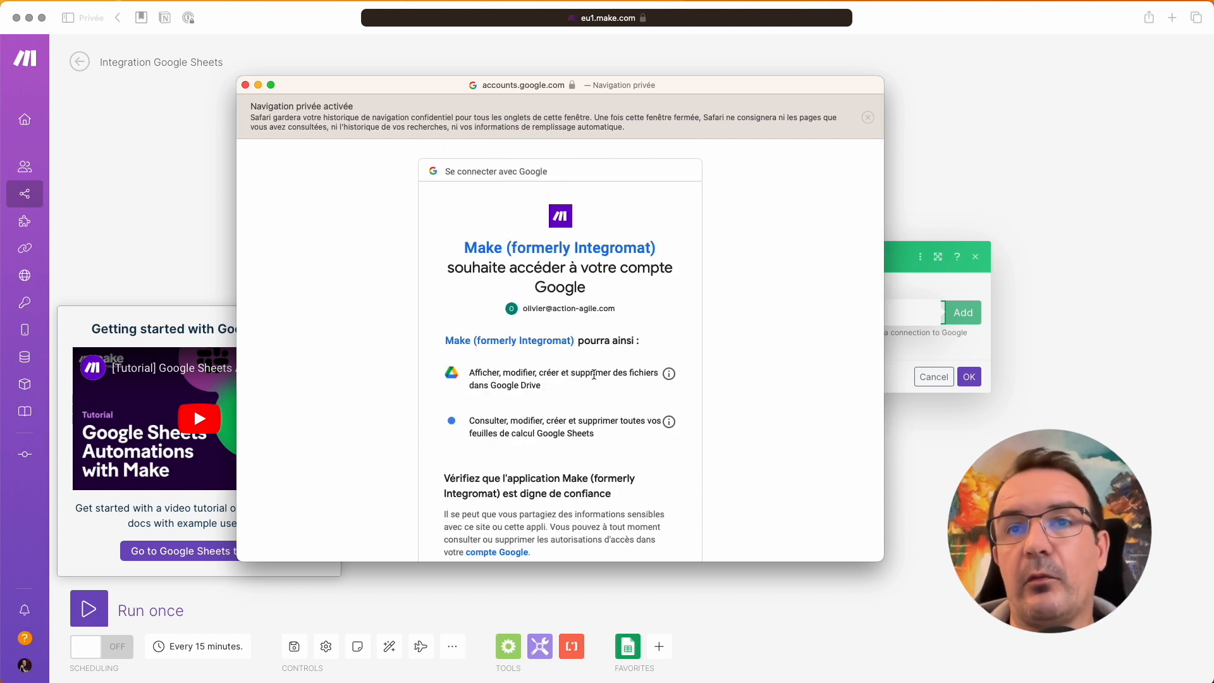
scroll(593, 376, "down", 5)
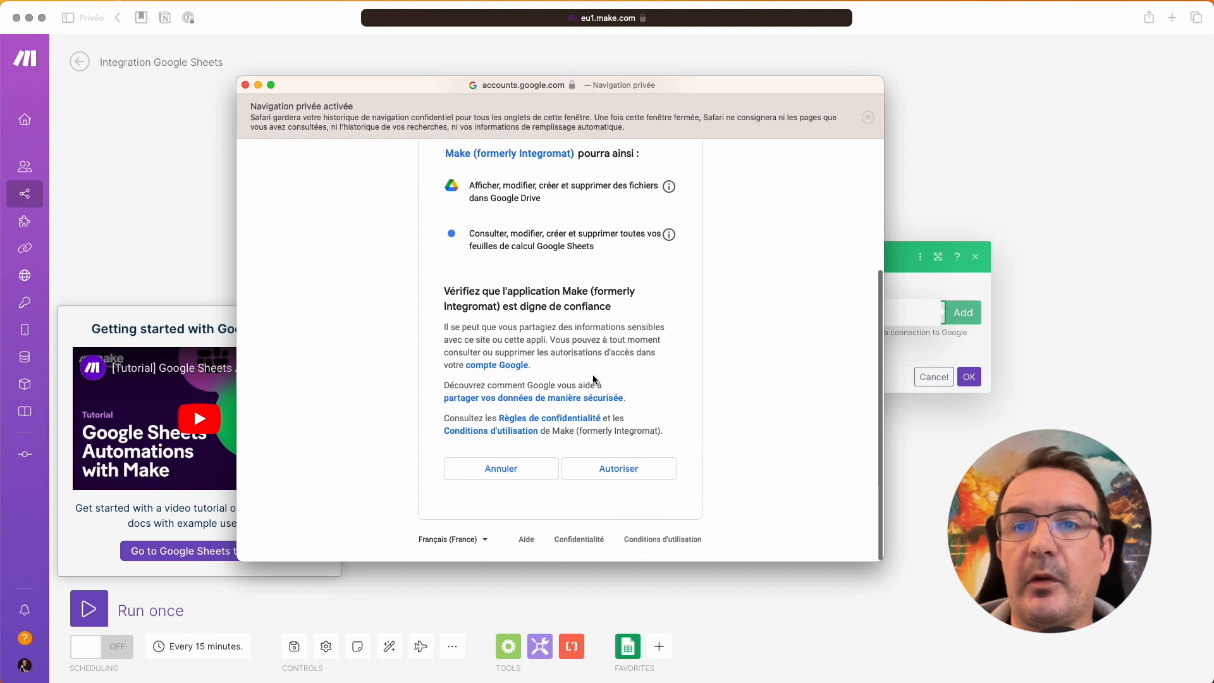
scroll(597, 378, "up", 1)
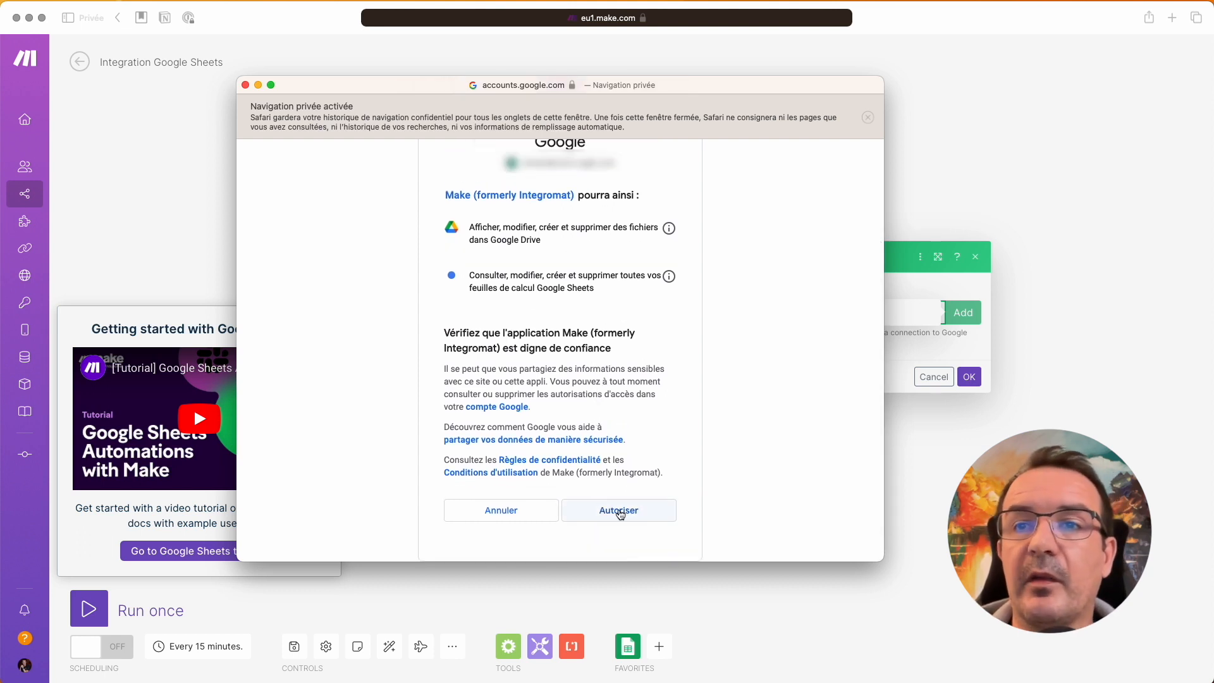
left_click(619, 512)
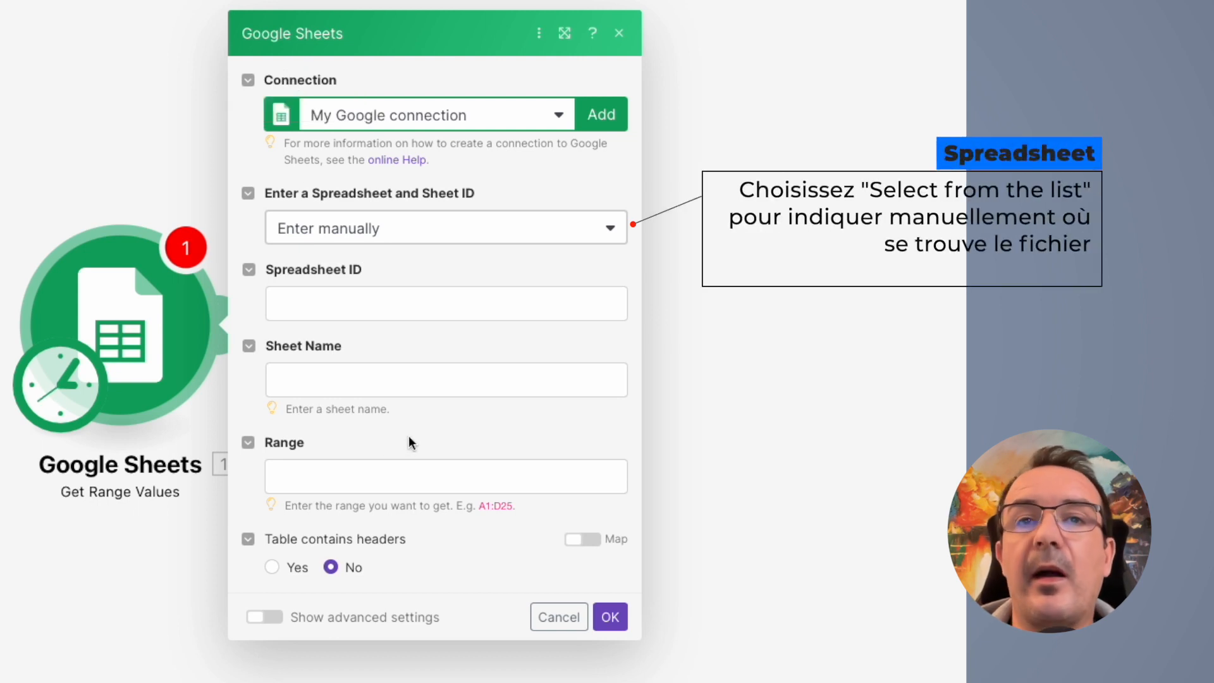
Step: Pick the Liste de contacts spreadsheet from the list as the Spreadsheet ID
left_click(519, 294)
left_click(577, 244)
left_click(473, 296)
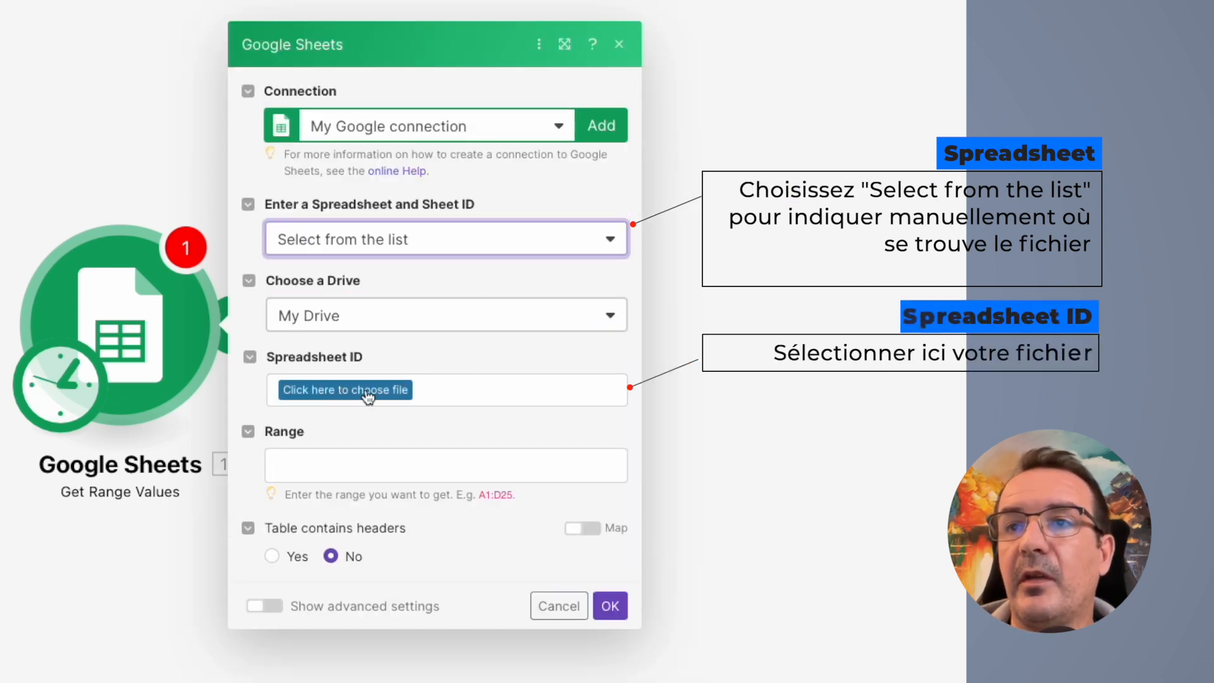
left_click(367, 396)
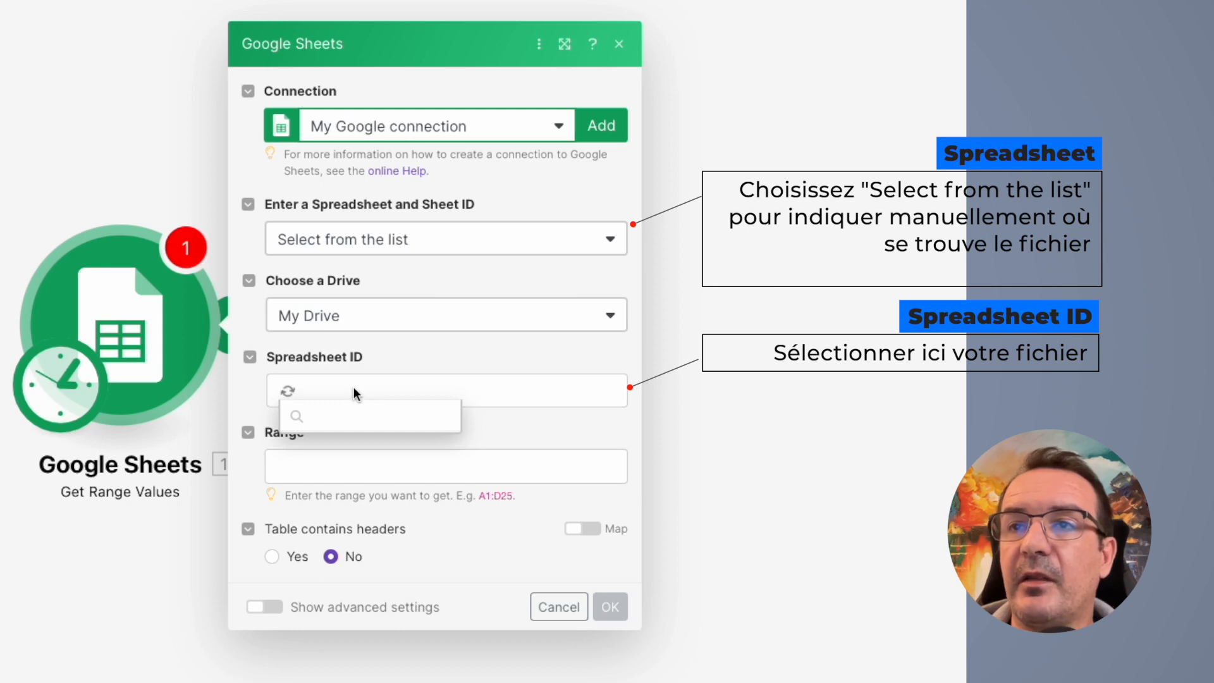
scroll(396, 581, "down", 5)
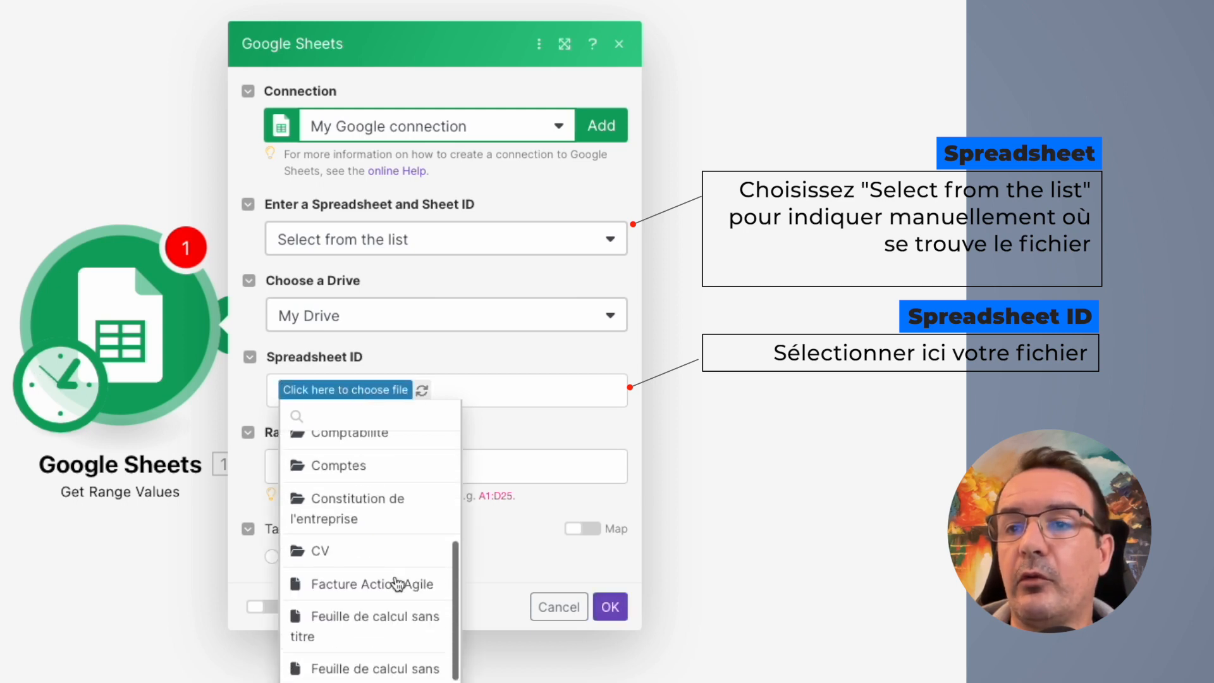
scroll(396, 583, "down", 8)
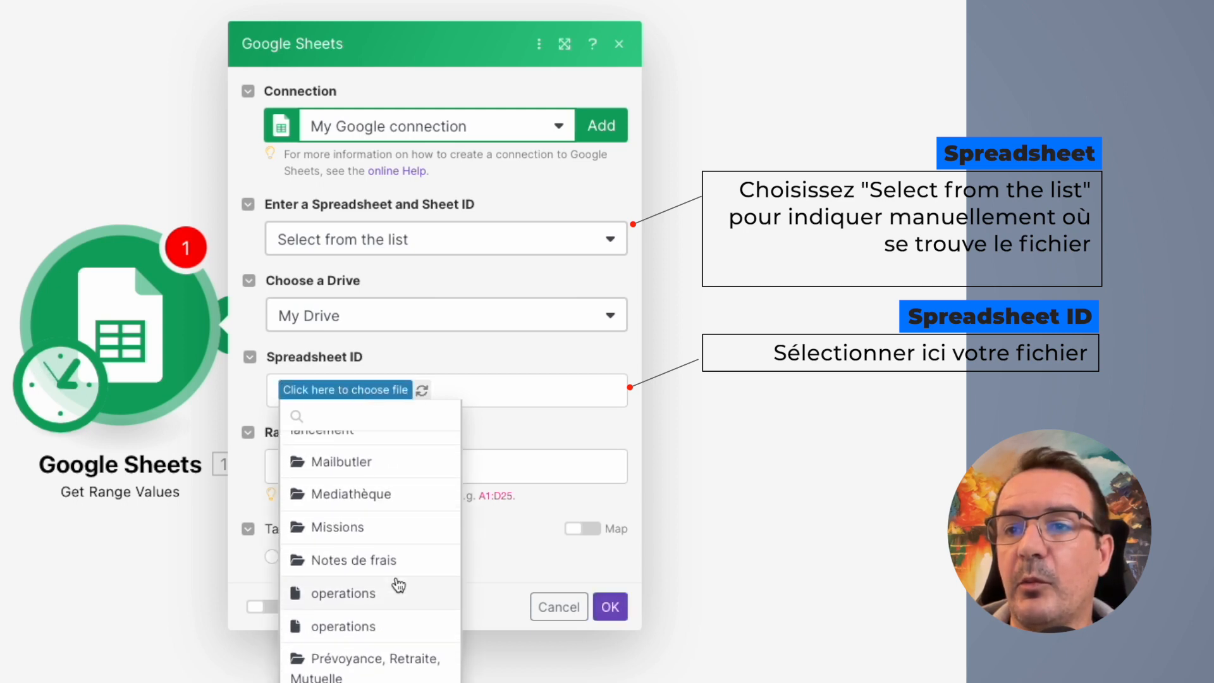
scroll(398, 585, "up", 10)
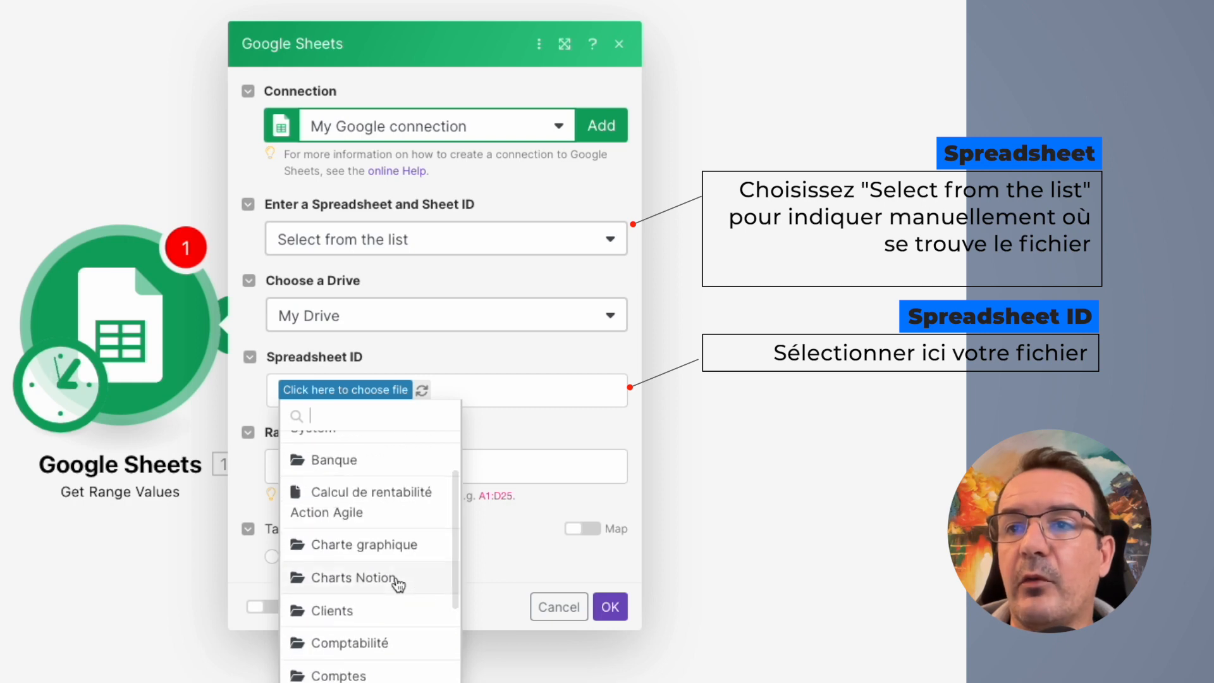
scroll(399, 585, "up", 3)
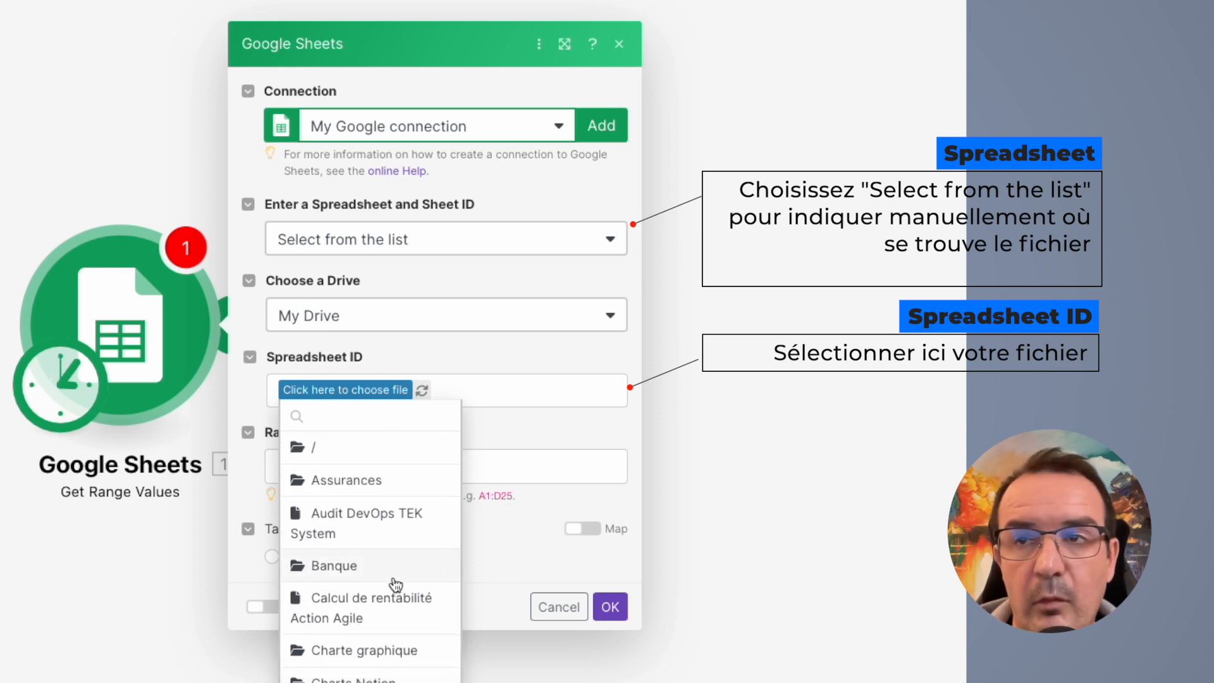
scroll(396, 583, "down", 10)
left_click(355, 514)
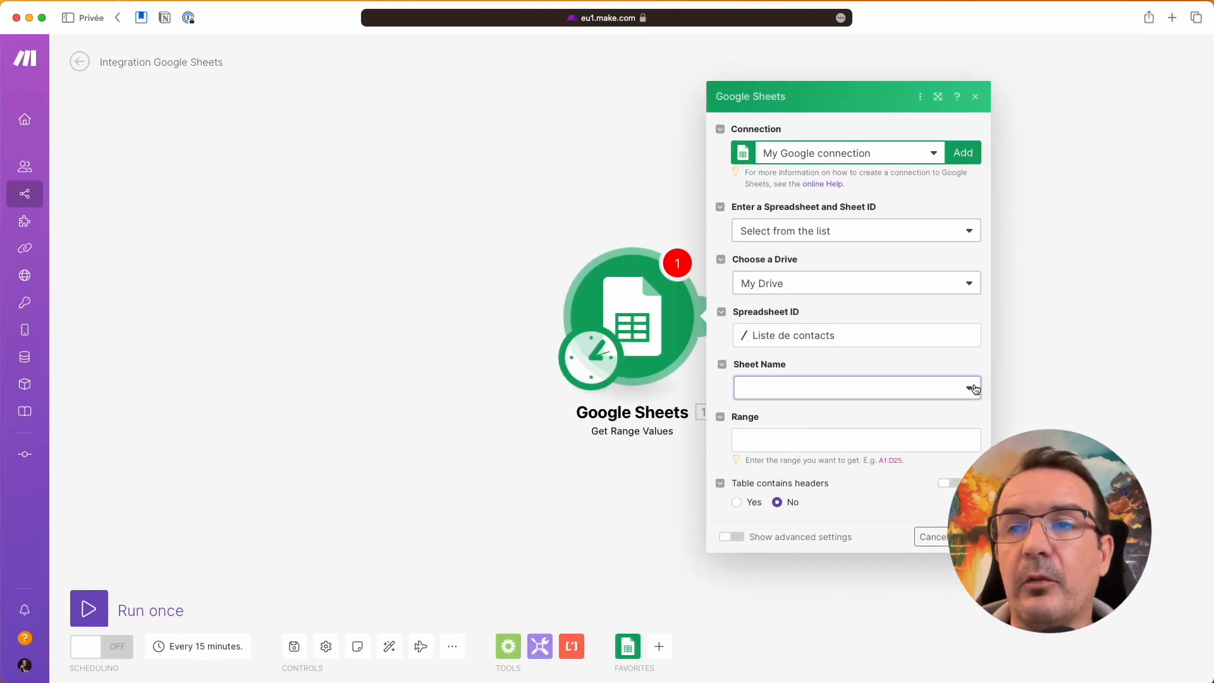
Step: Set Sheet Name to Feuille 1 and narrow Make to show the spreadsheet beside it
left_click(973, 389)
left_click(761, 412)
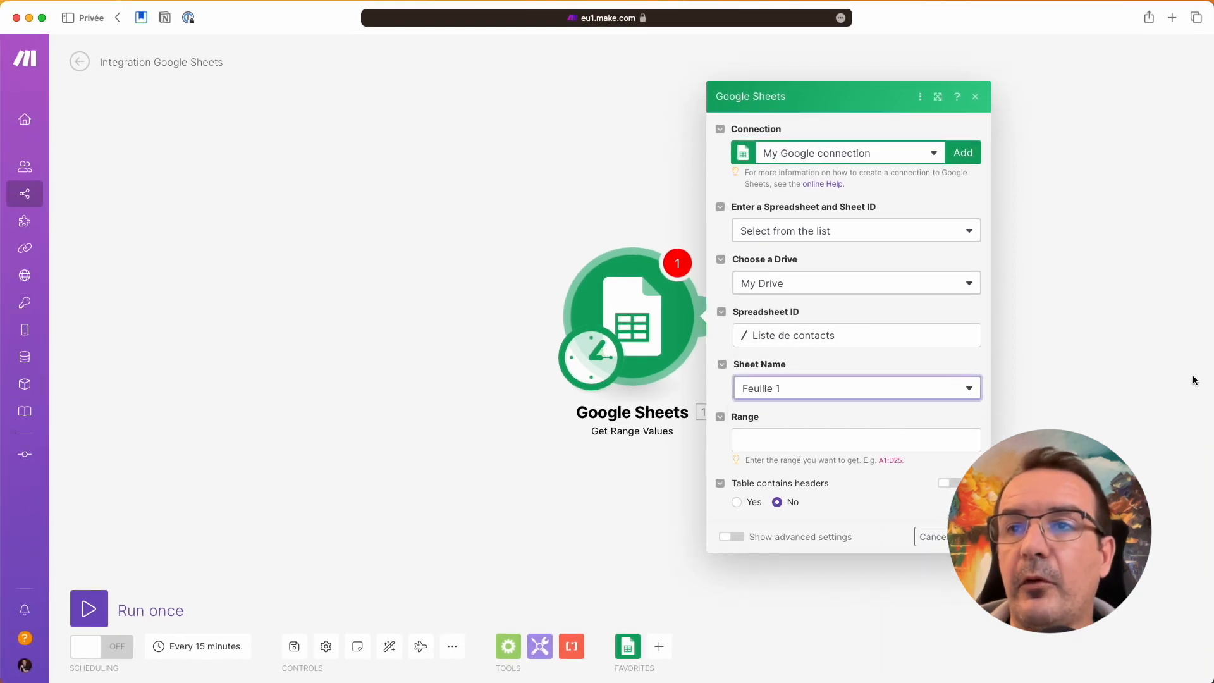
left_click_drag(1208, 373, 678, 387)
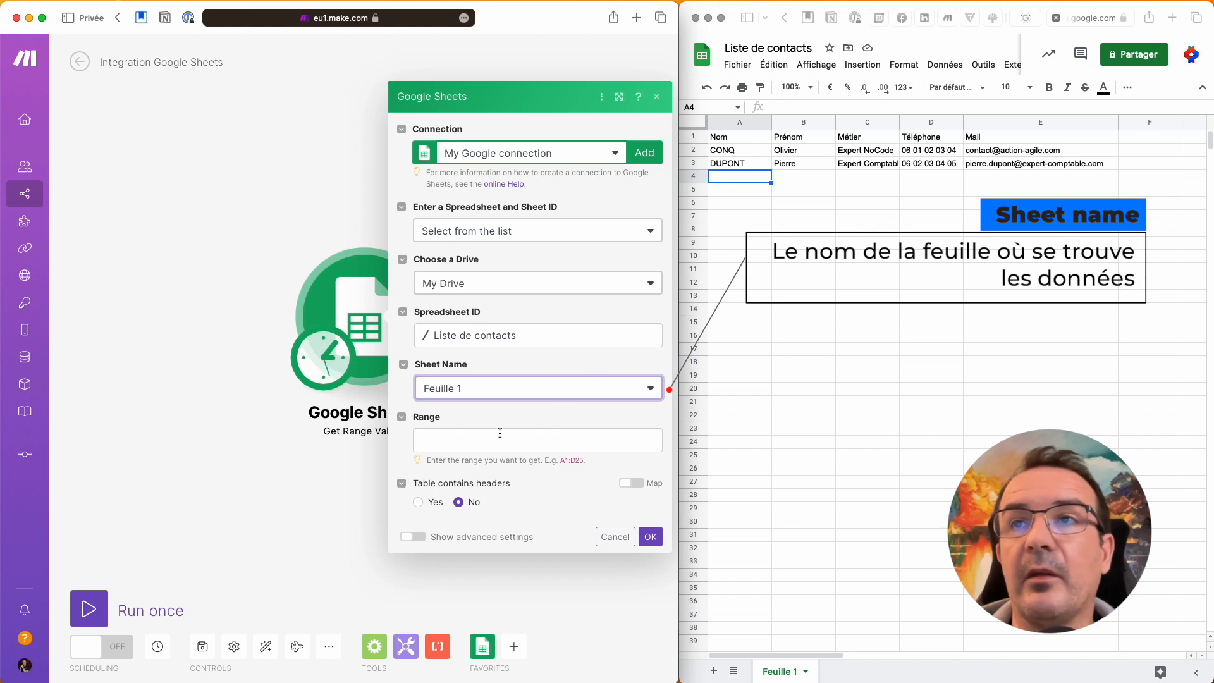
Step: Set range A1:E3, mark the table as having headers with header row A1:E1, and confirm
left_click(530, 443)
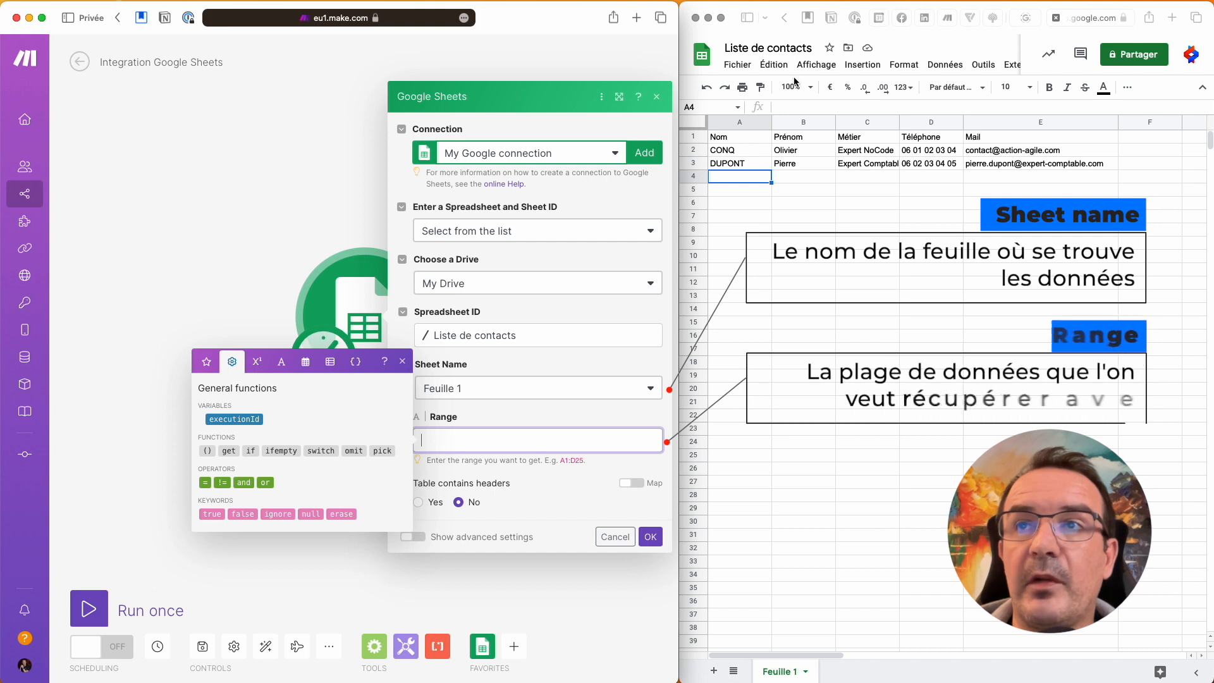
left_click(734, 155)
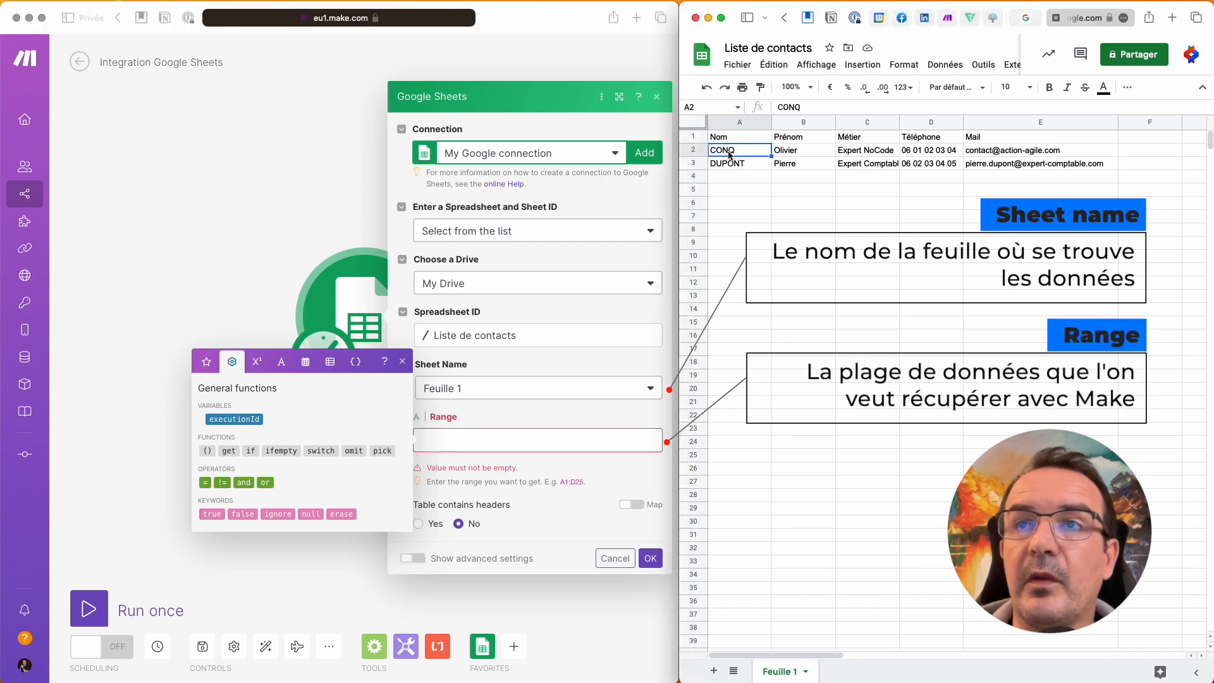
left_click(1047, 166)
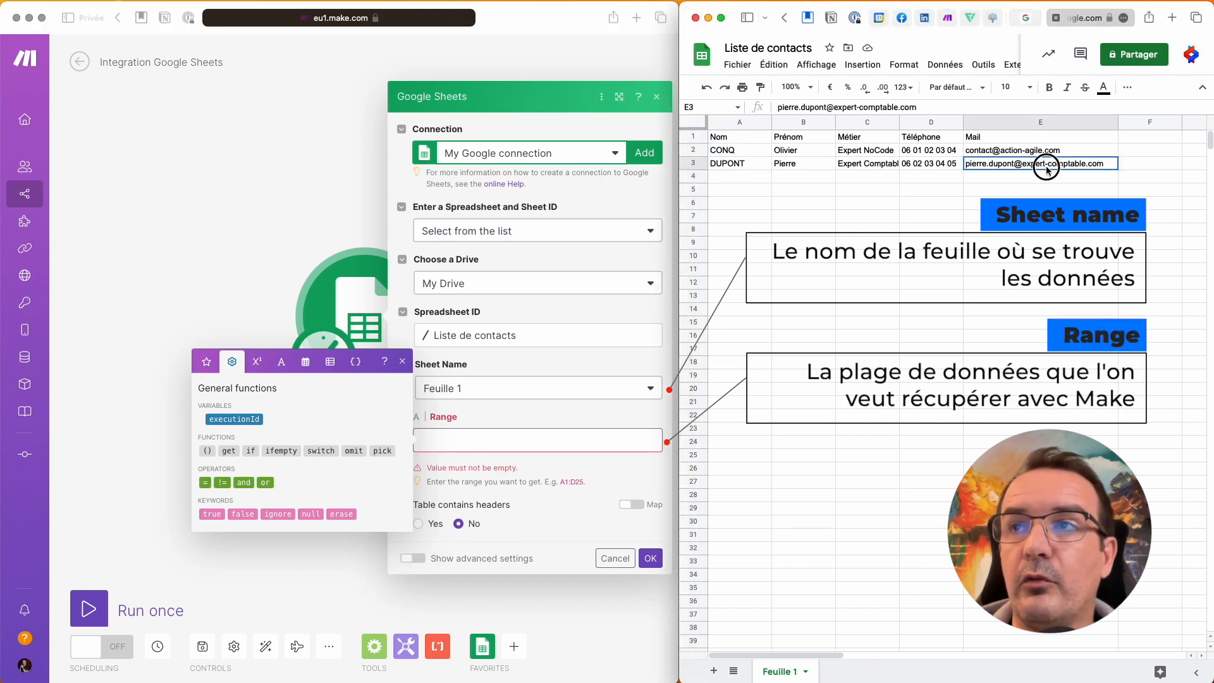
left_click(504, 440)
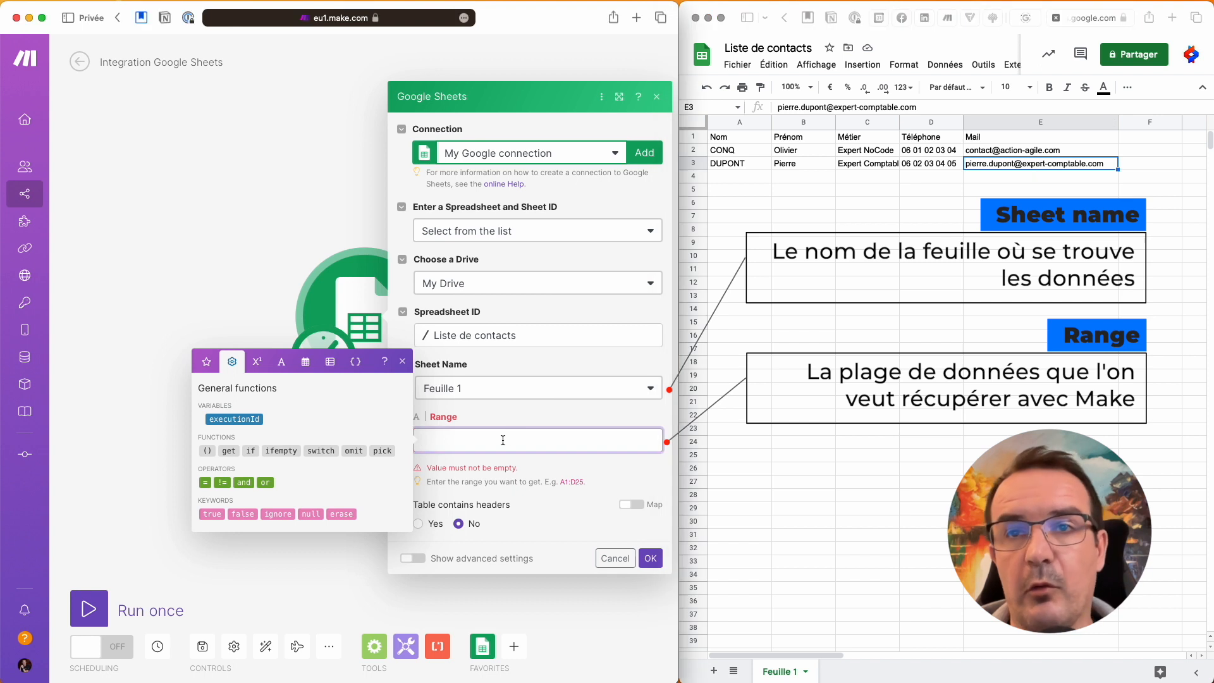
type("A")
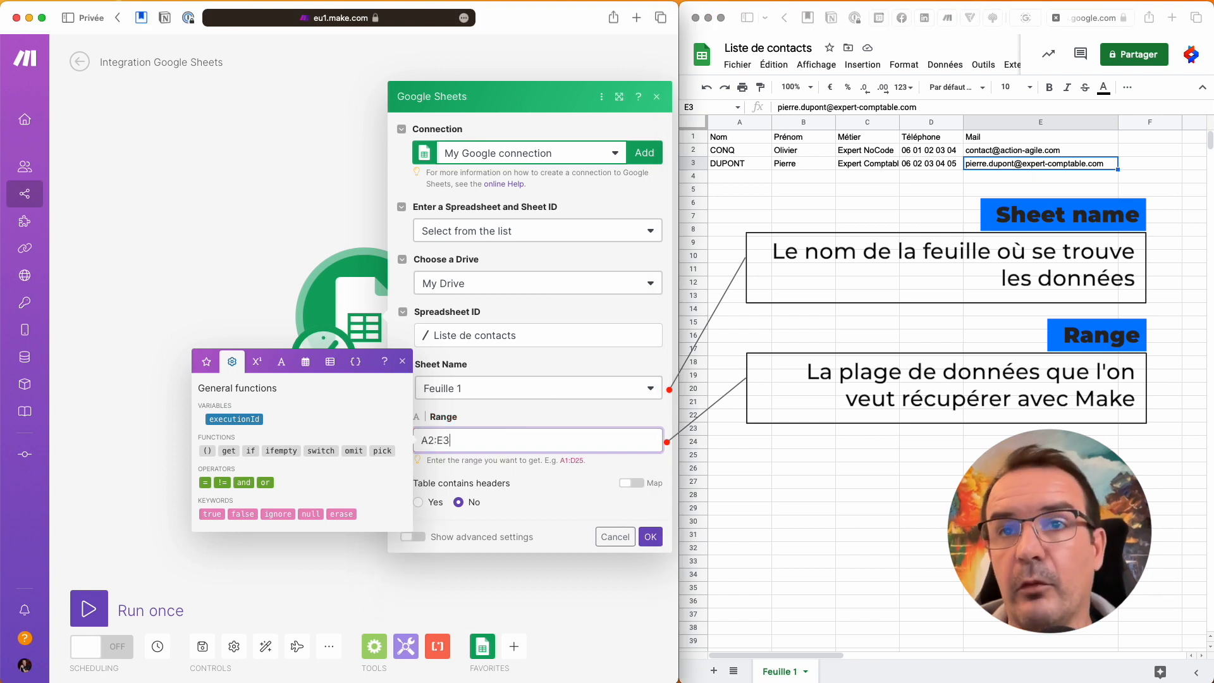
type("1")
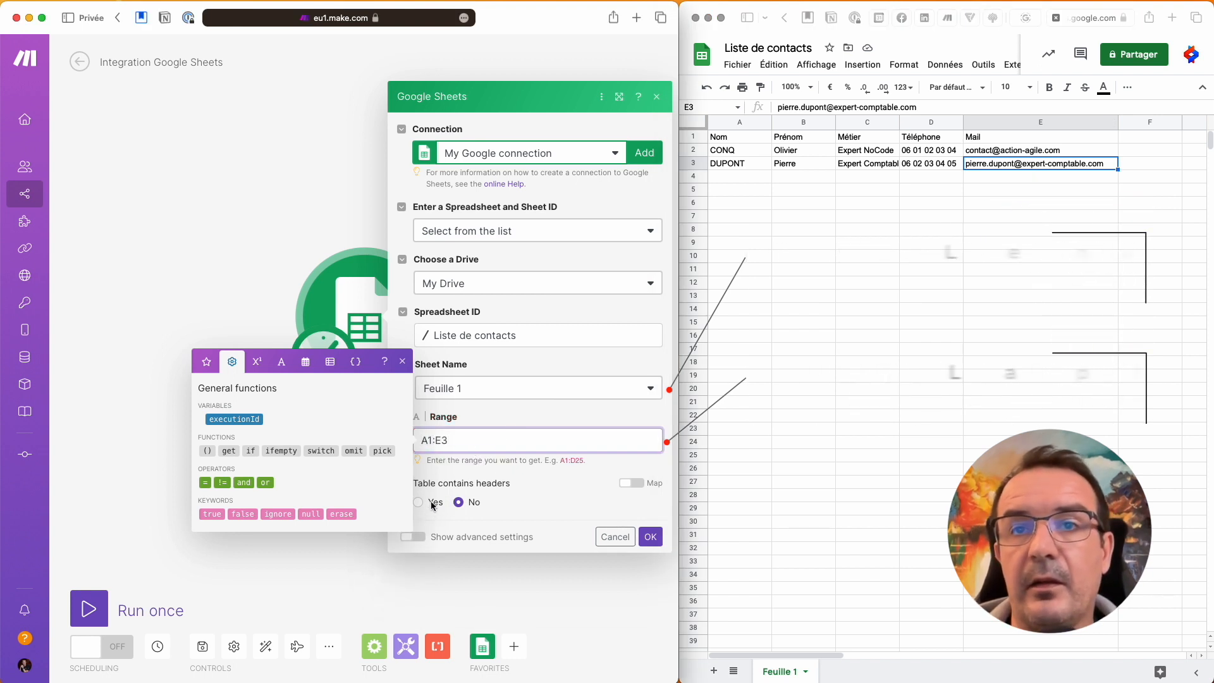
left_click(427, 502)
left_click(487, 506)
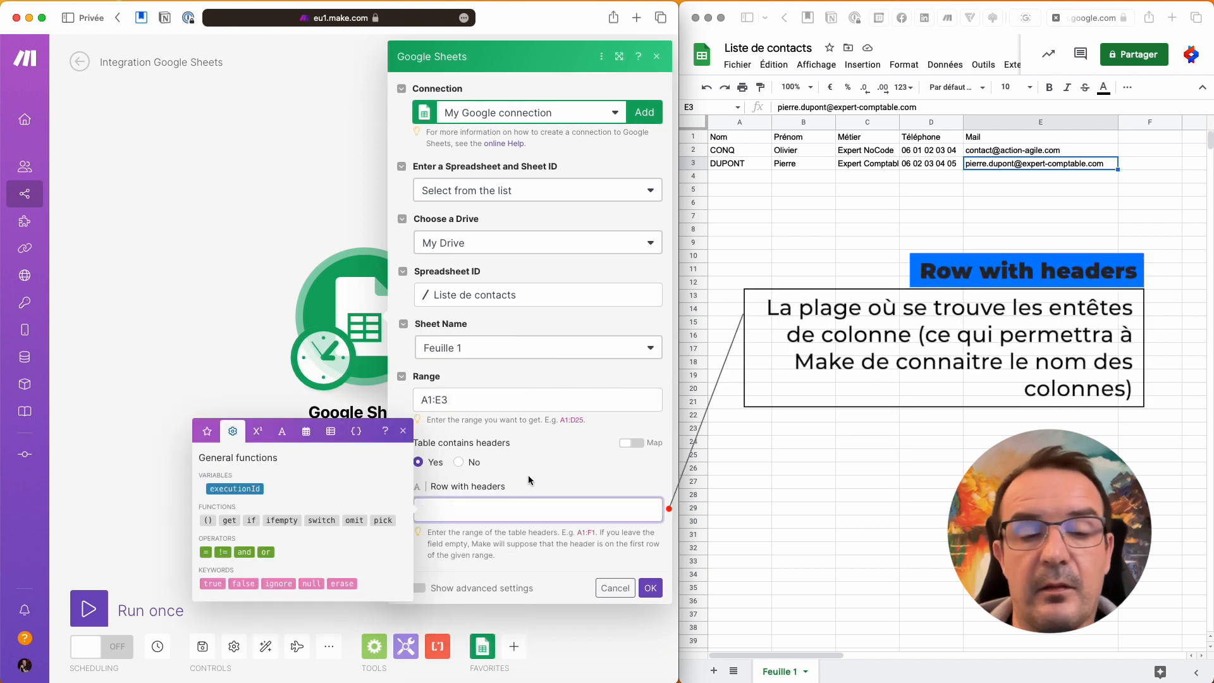
type("A1:")
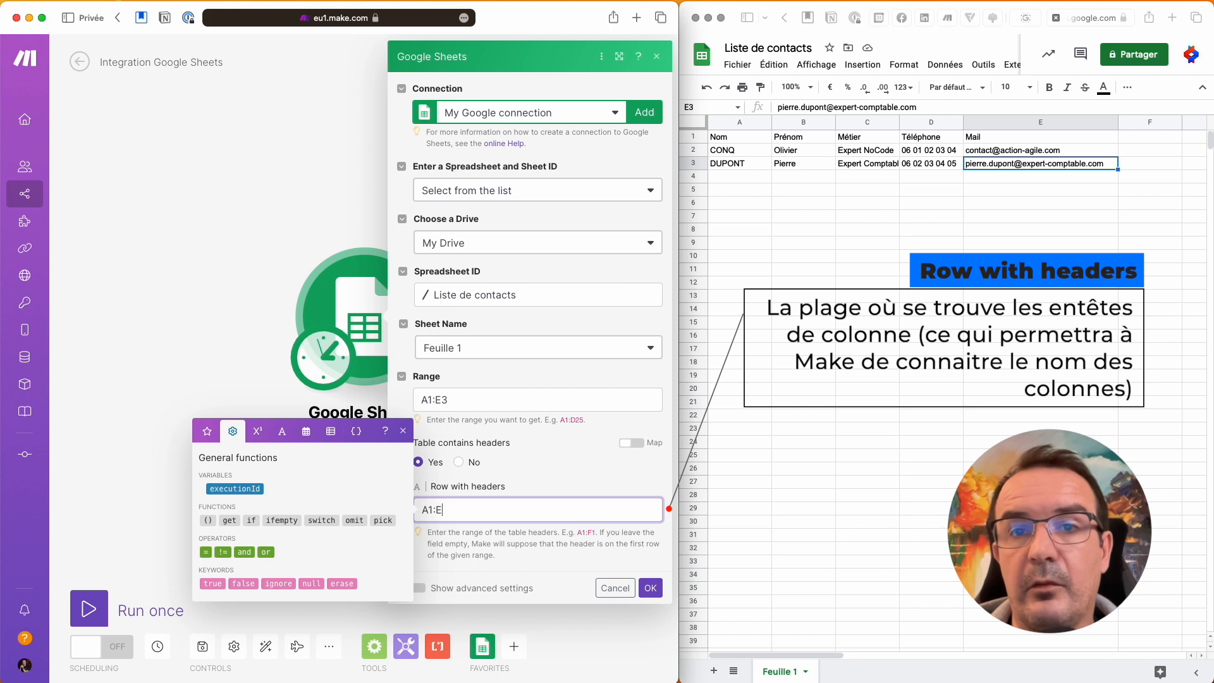
type("E3")
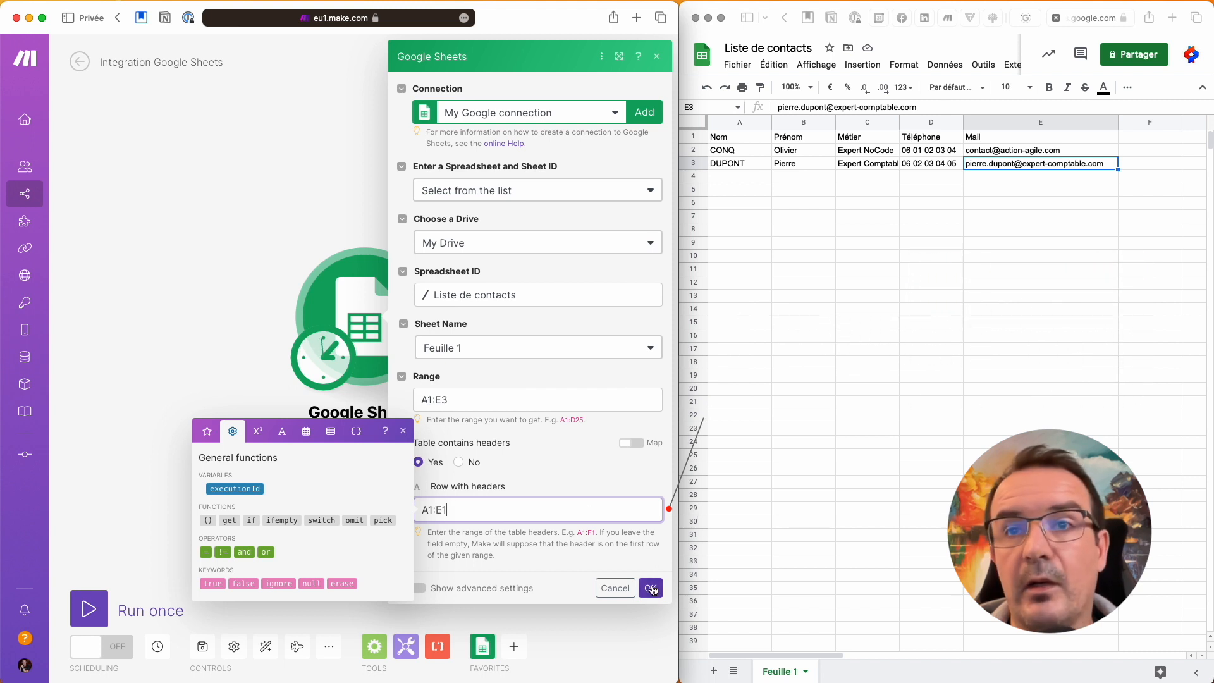
left_click(650, 587)
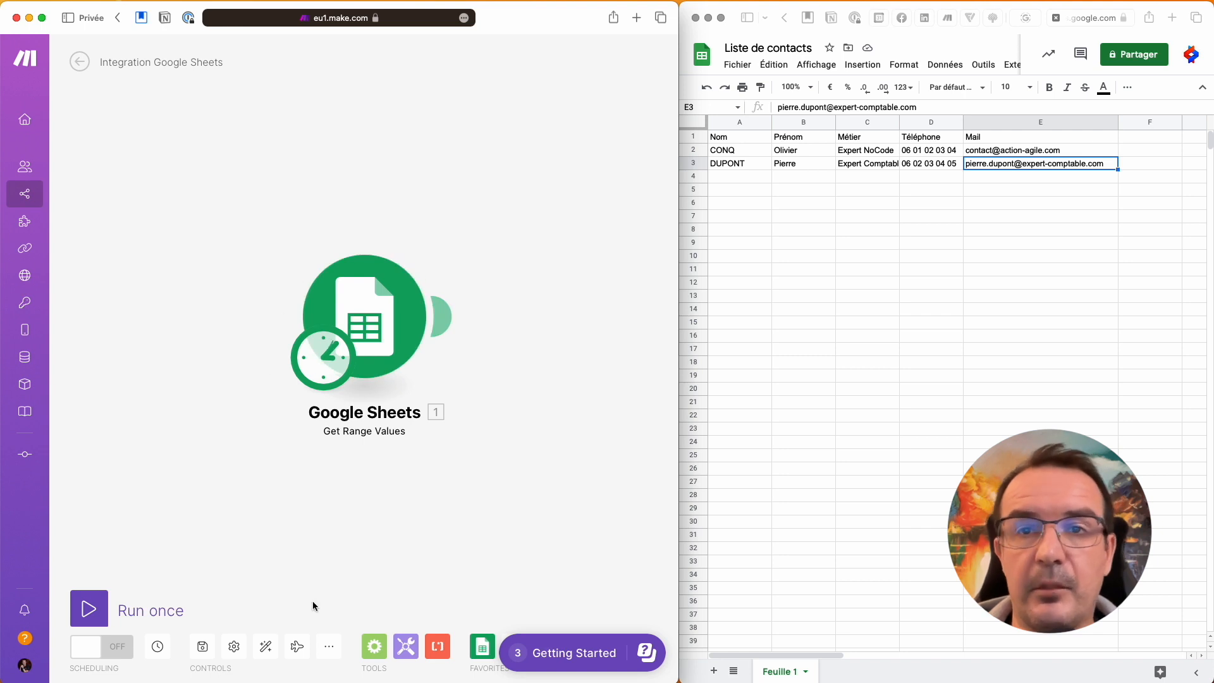
Step: Run the scenario once and inspect the two contact bundles returned from rows 2 and 3
left_click(90, 608)
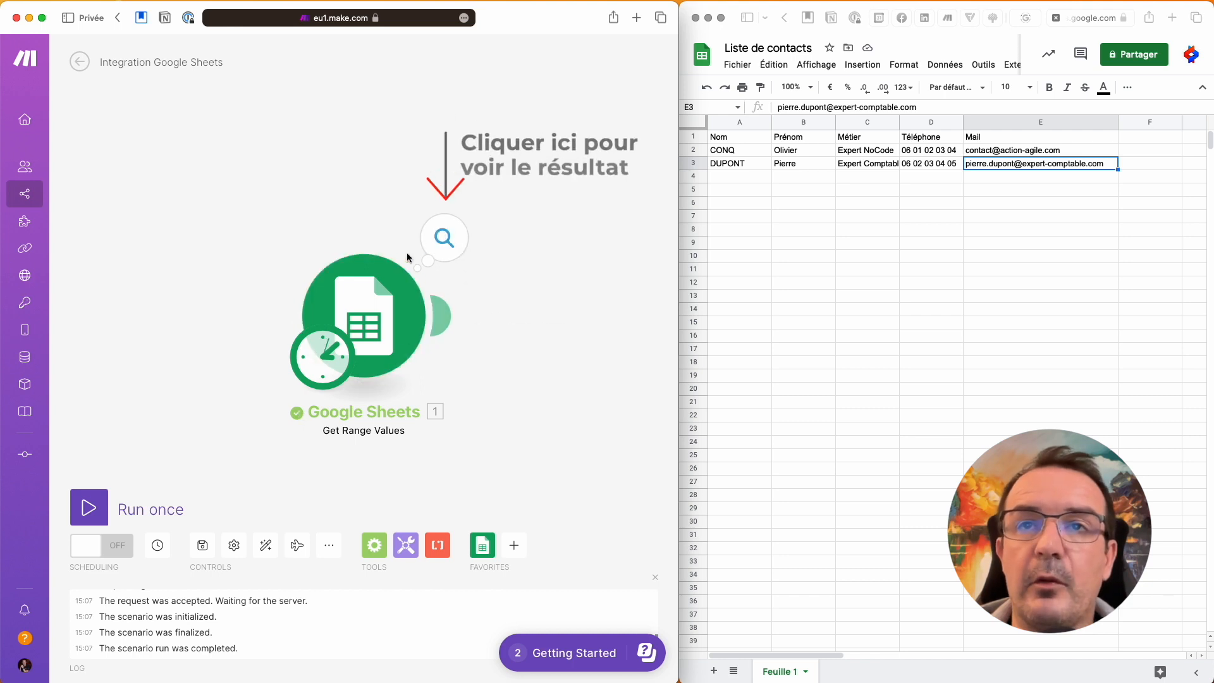
left_click(448, 243)
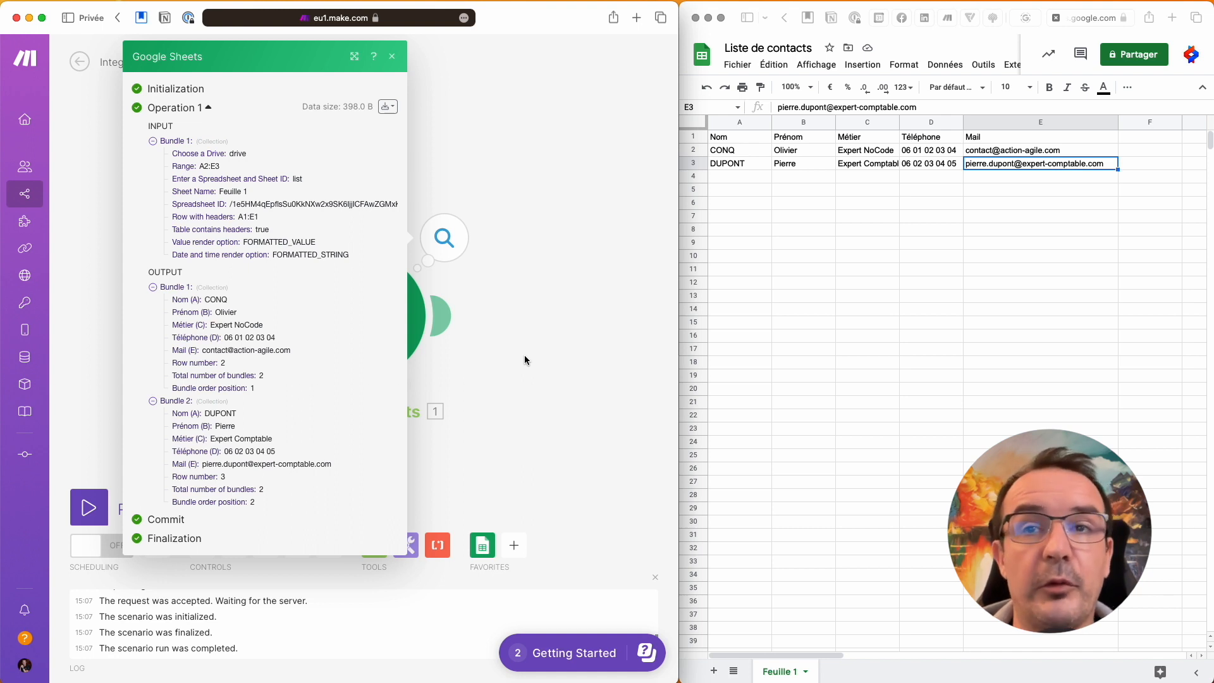
left_click(525, 359)
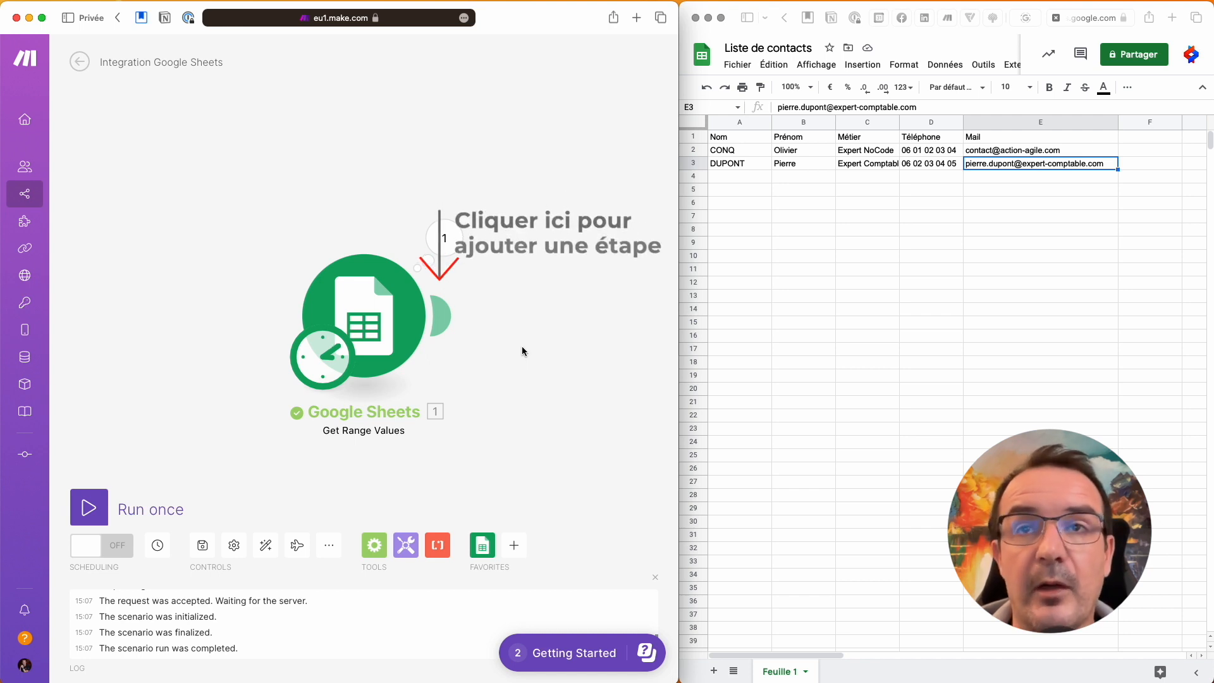
Step: Append a Notion module using the Create a Database Item action after Google Sheets
left_click(451, 325)
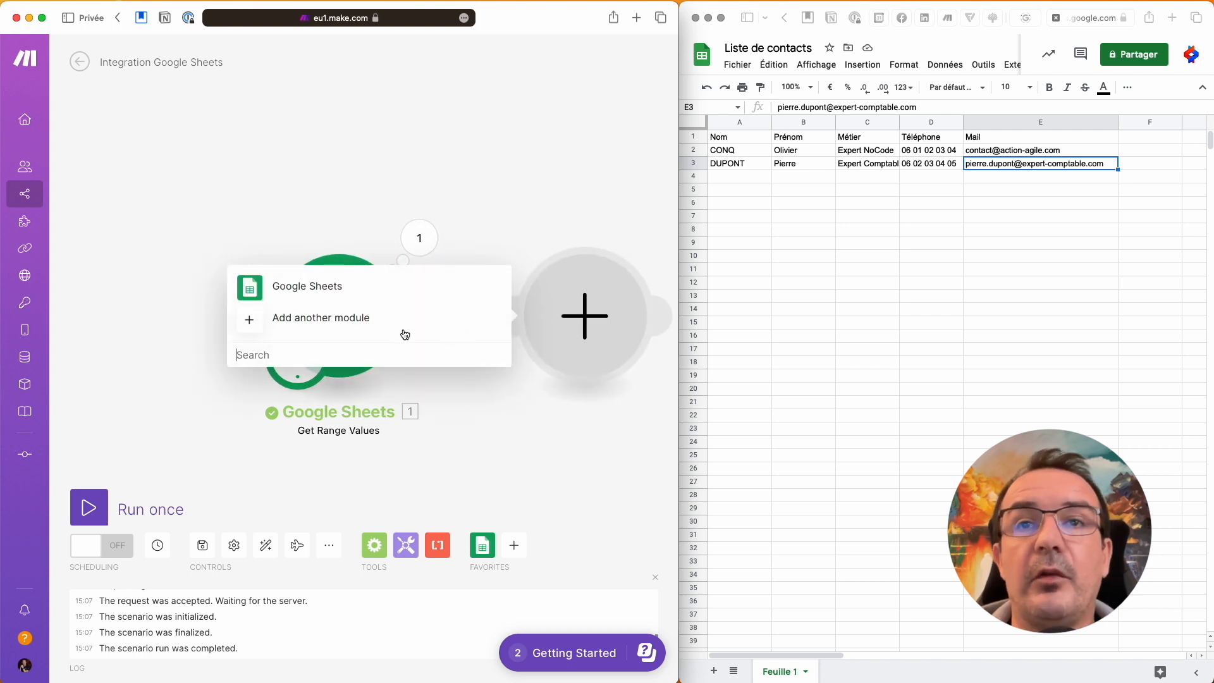
type("Notion")
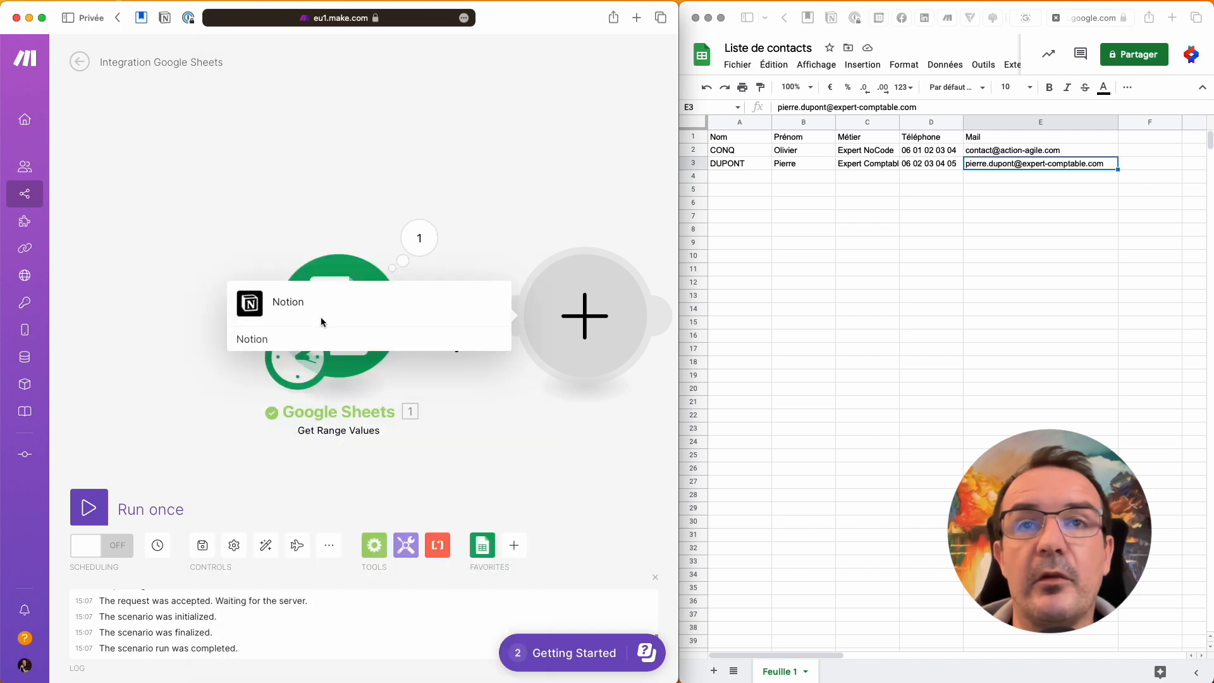
left_click(321, 317)
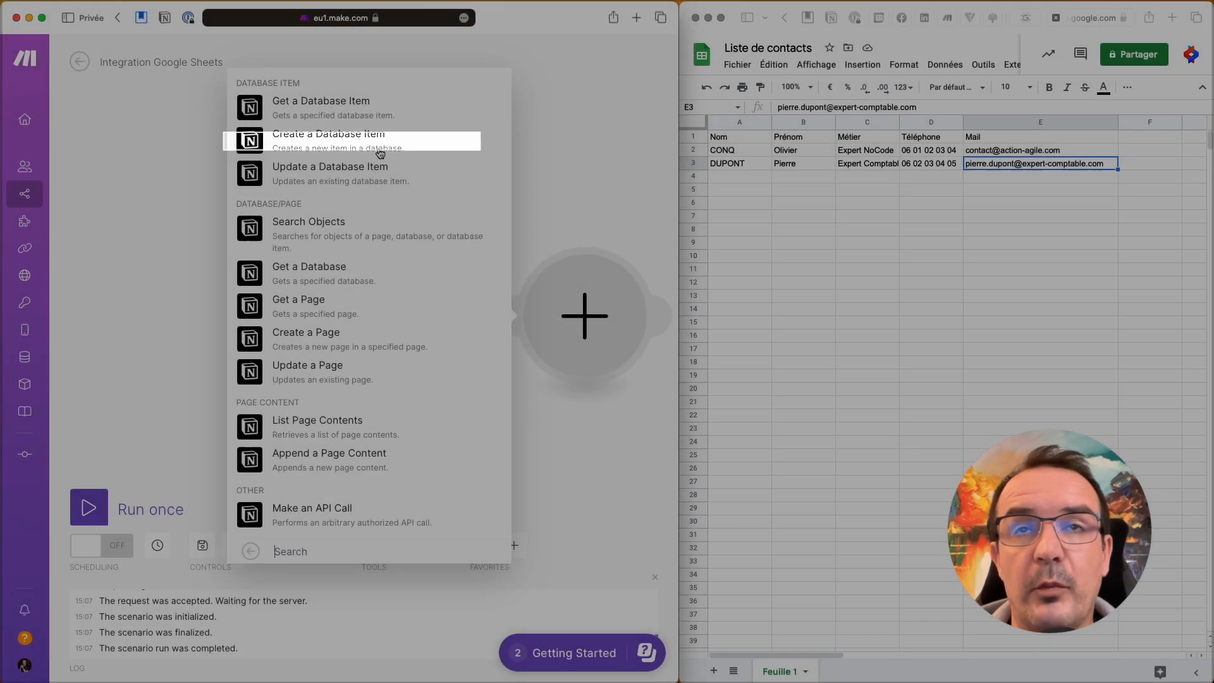
left_click(380, 153)
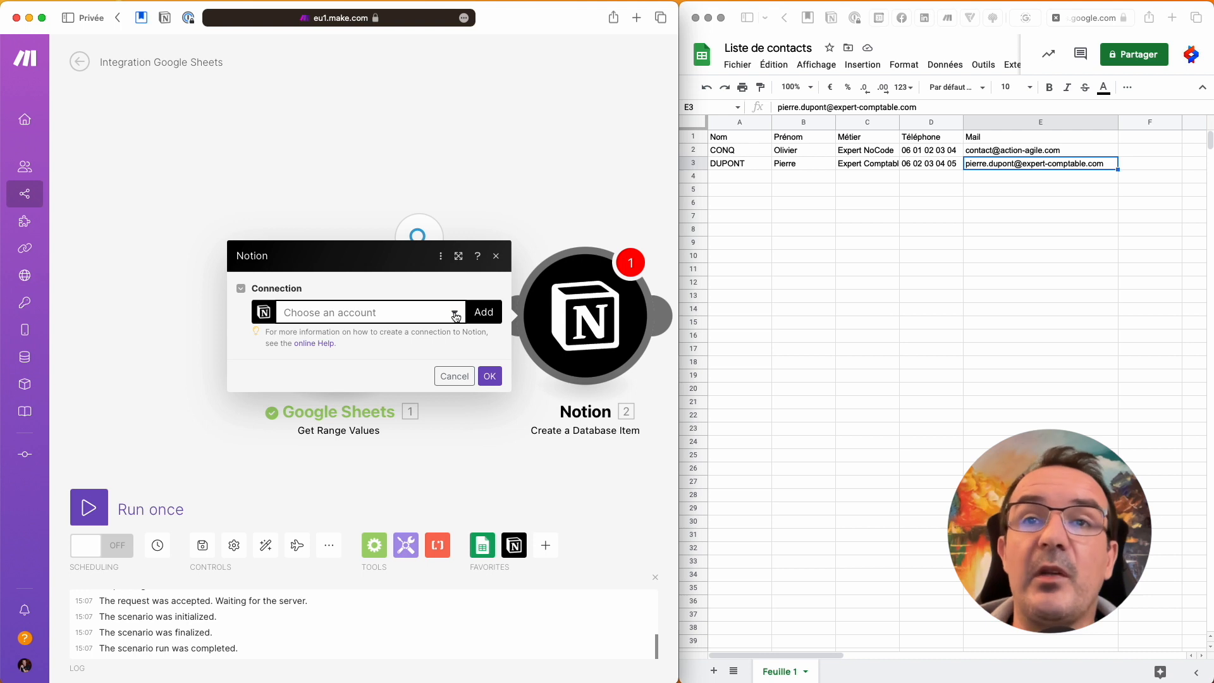
Step: Create and save a Notion Public connection named My Notion Public connection
left_click(454, 312)
left_click(452, 286)
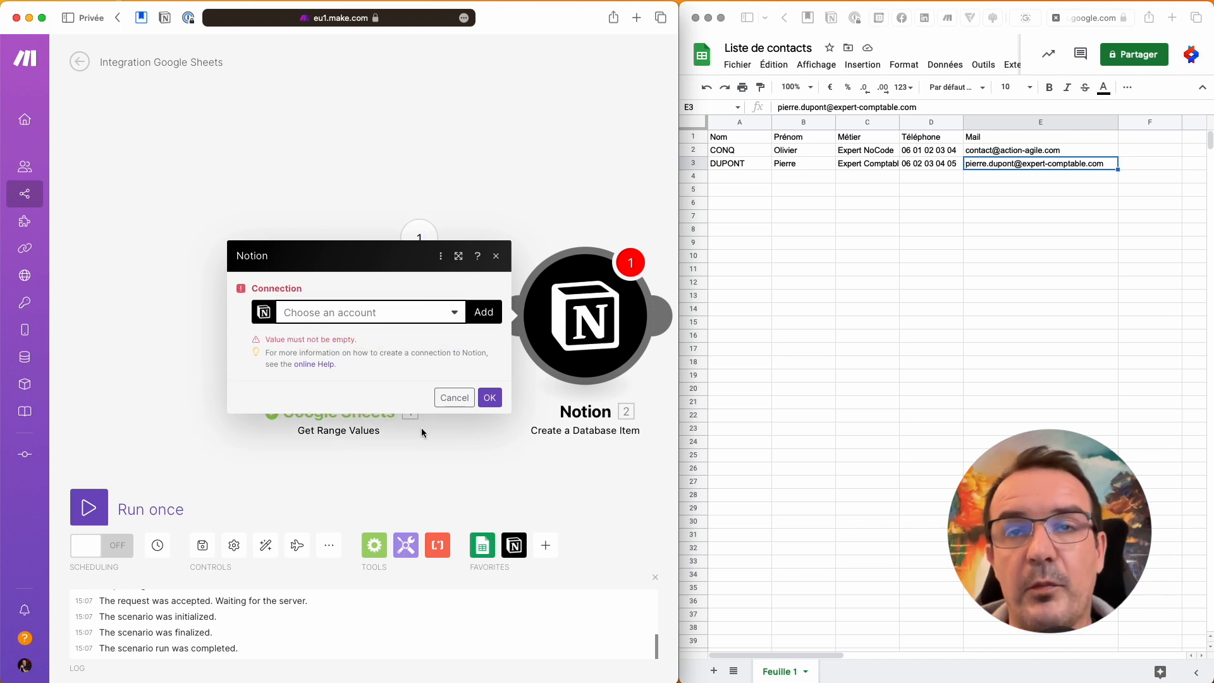
left_click(491, 315)
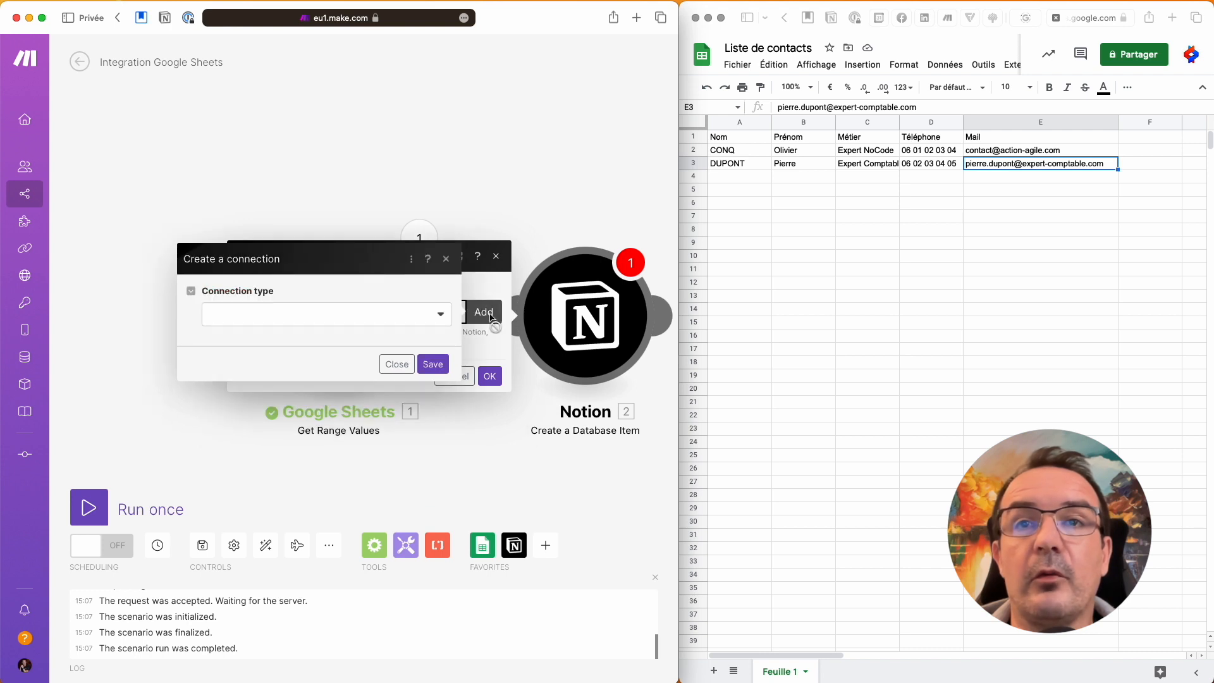
left_click(440, 314)
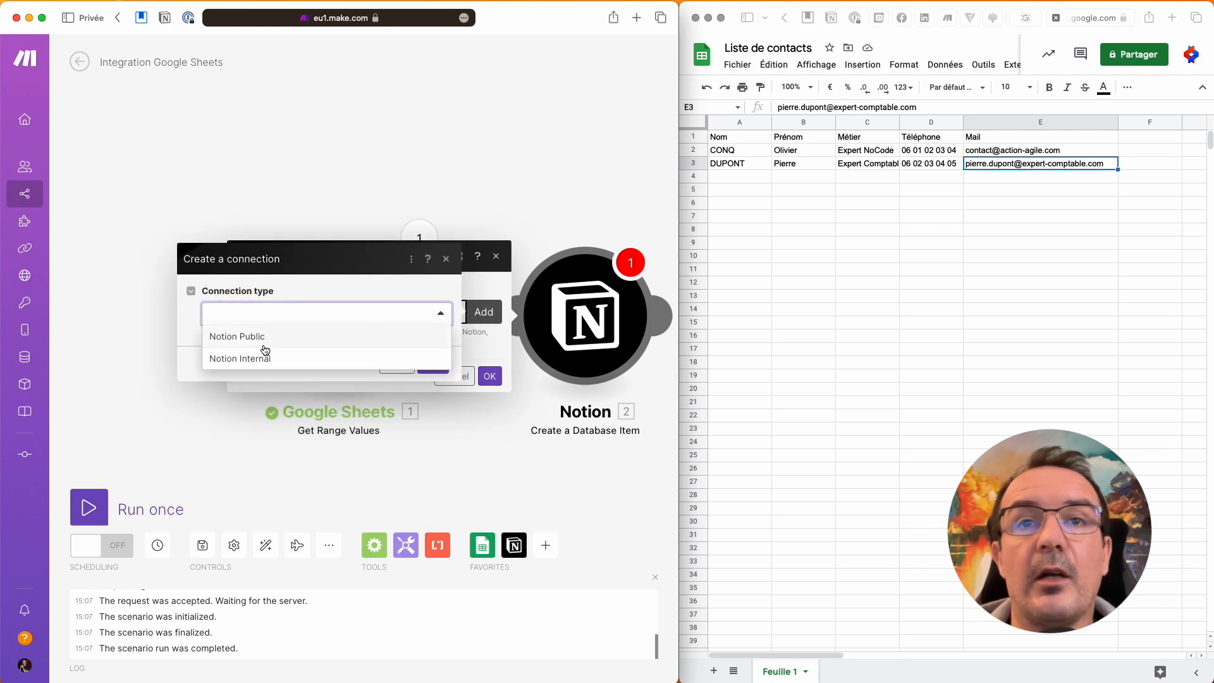
left_click(241, 342)
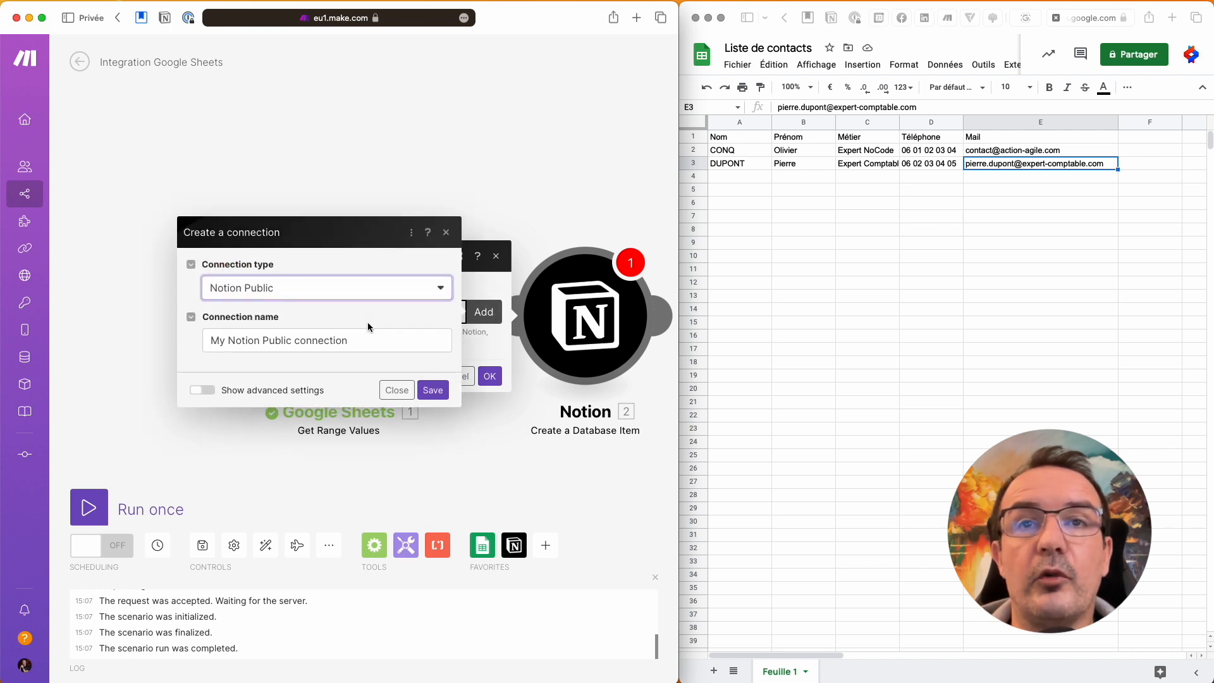
left_click(433, 390)
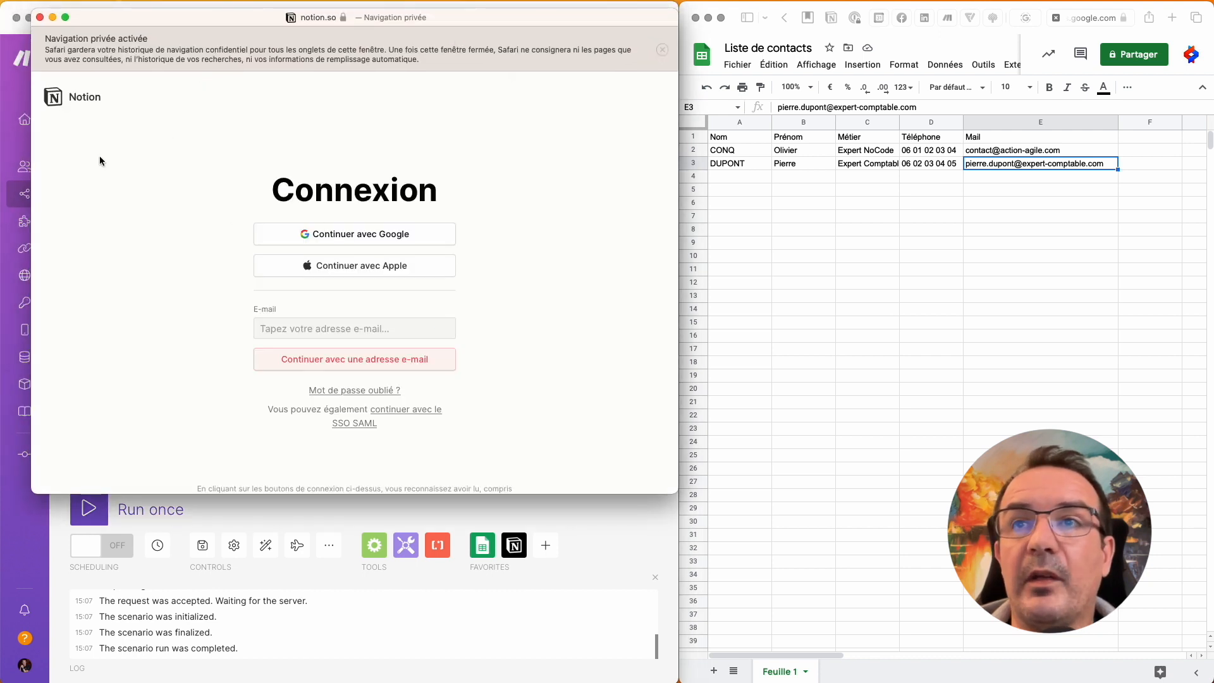
Step: Sign in to Notion with the second Google account
left_click(349, 235)
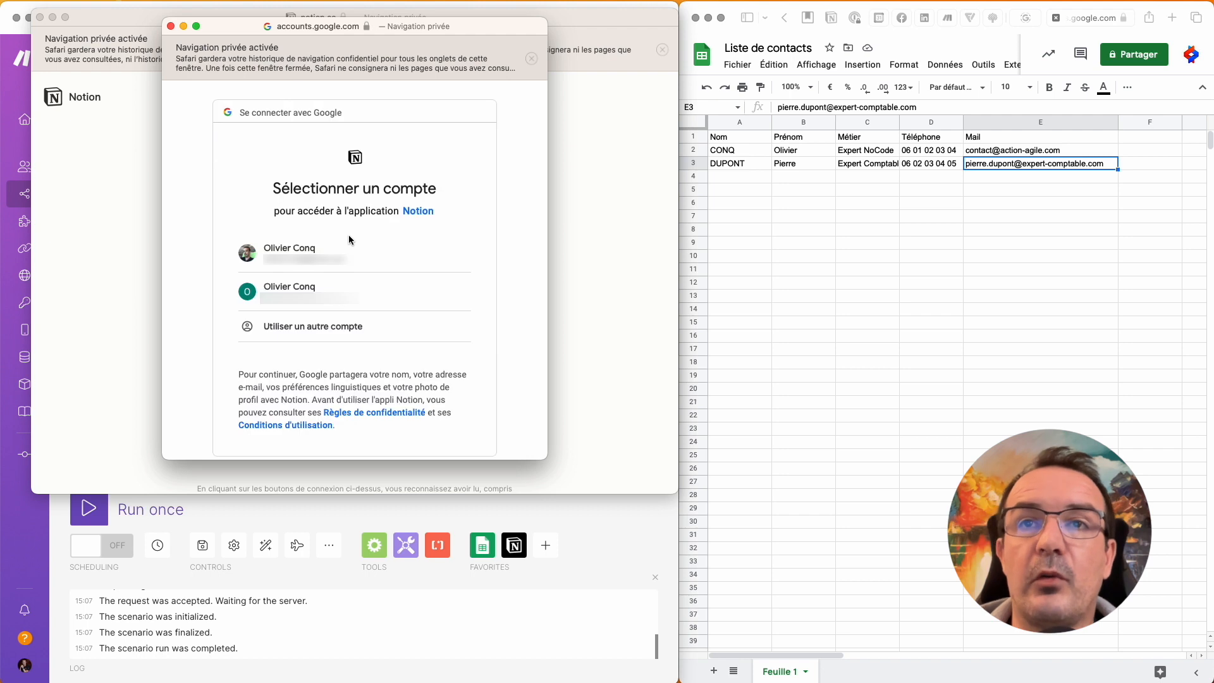
left_click(324, 291)
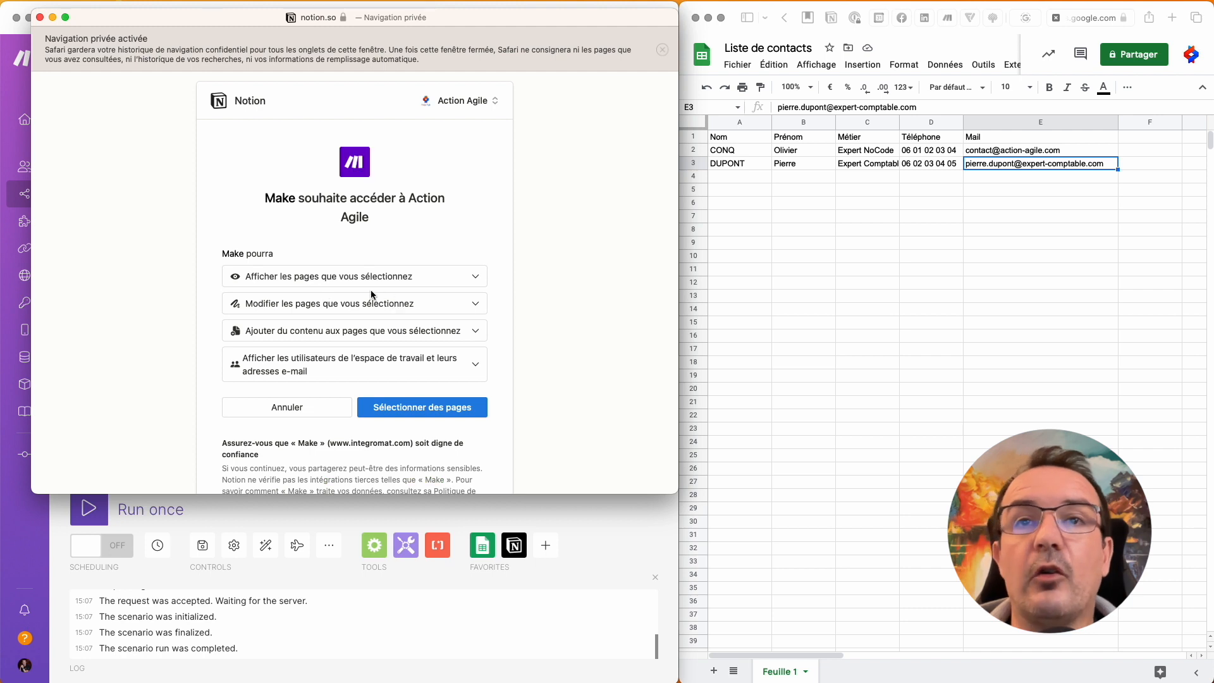
scroll(506, 305, "down", 2)
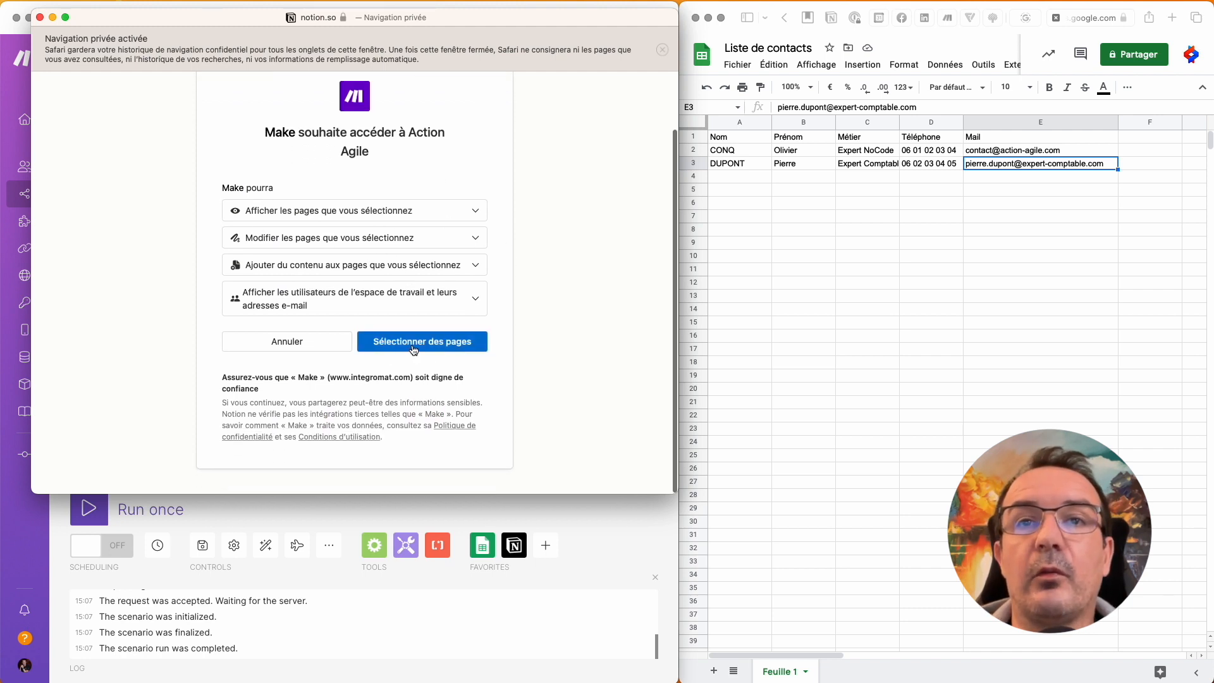
Step: Give Make access to selected pages, unchecking Personnel and Action Agile while keeping CRM
left_click(466, 344)
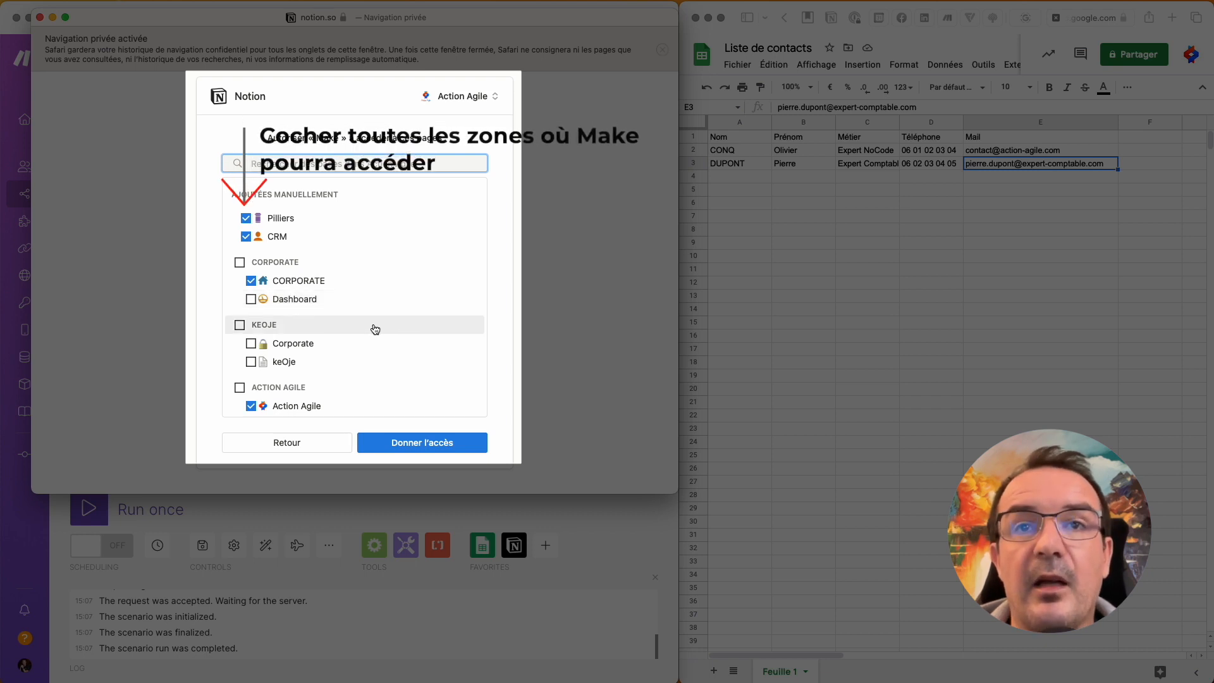
scroll(373, 328, "down", 3)
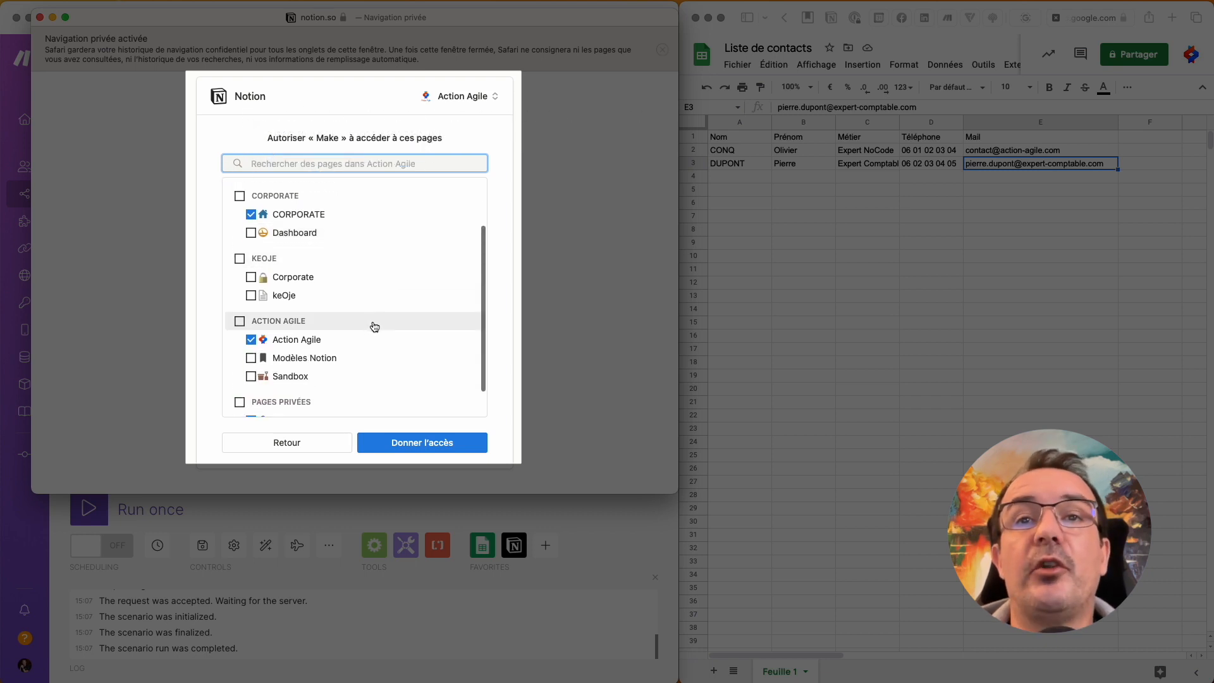
scroll(367, 304, "down", 2)
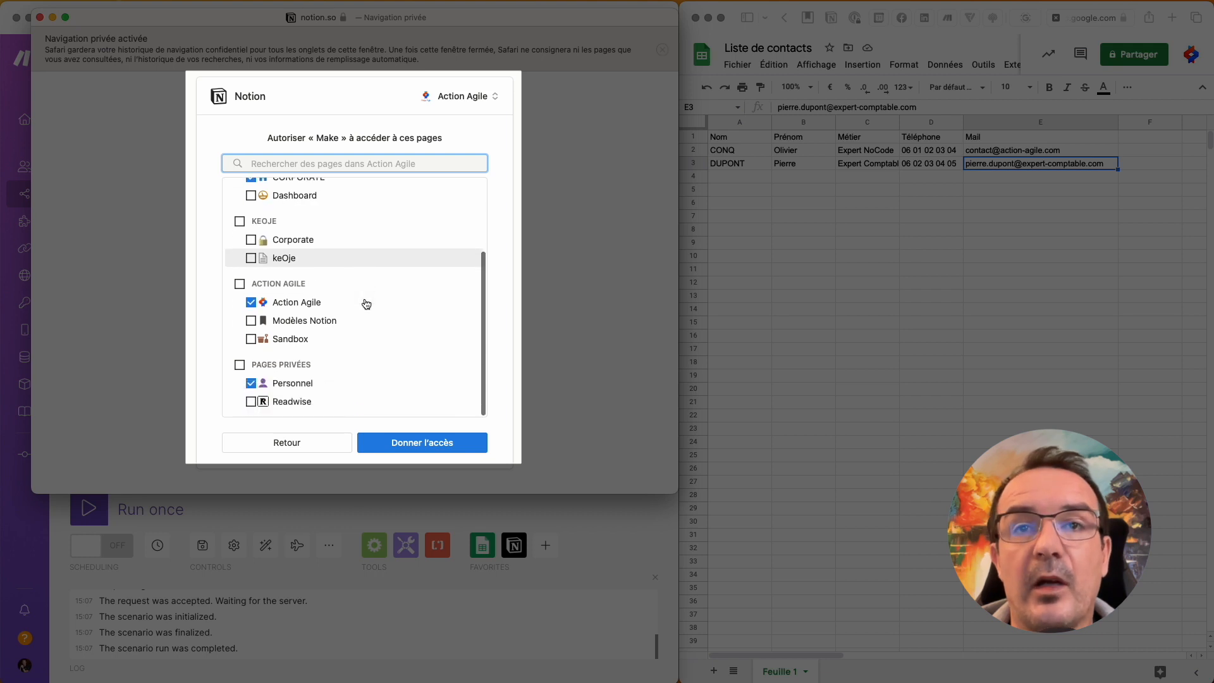
left_click(251, 386)
left_click(251, 305)
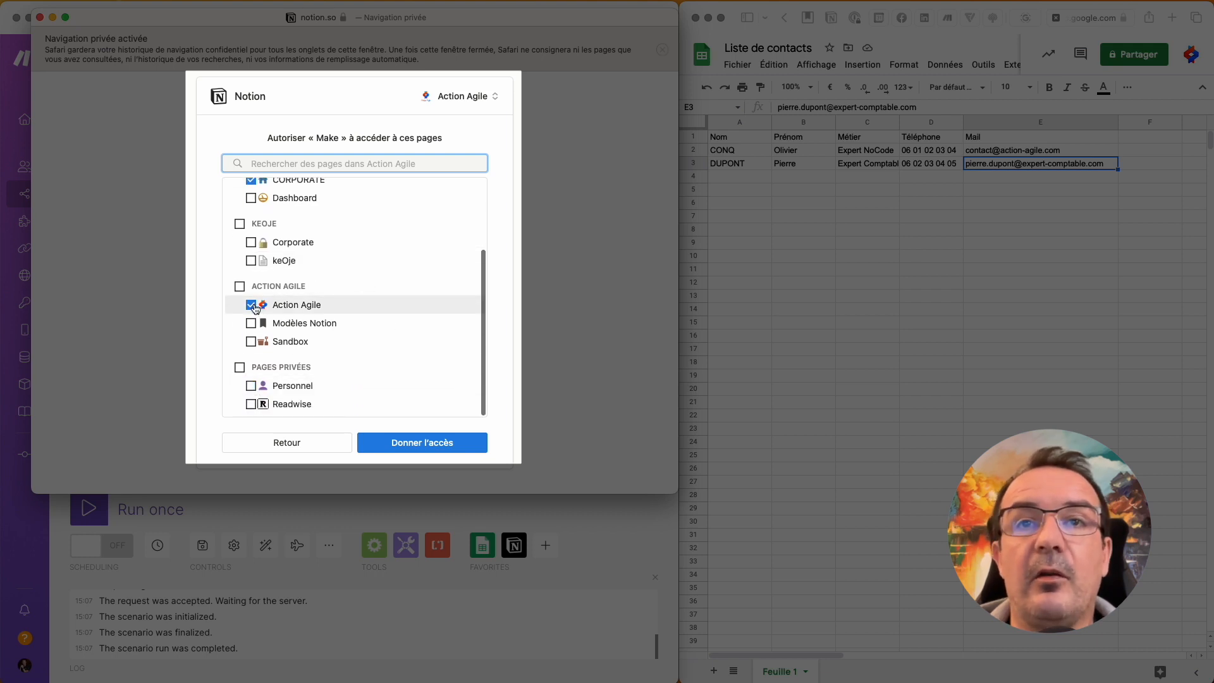
scroll(352, 305, "up", 5)
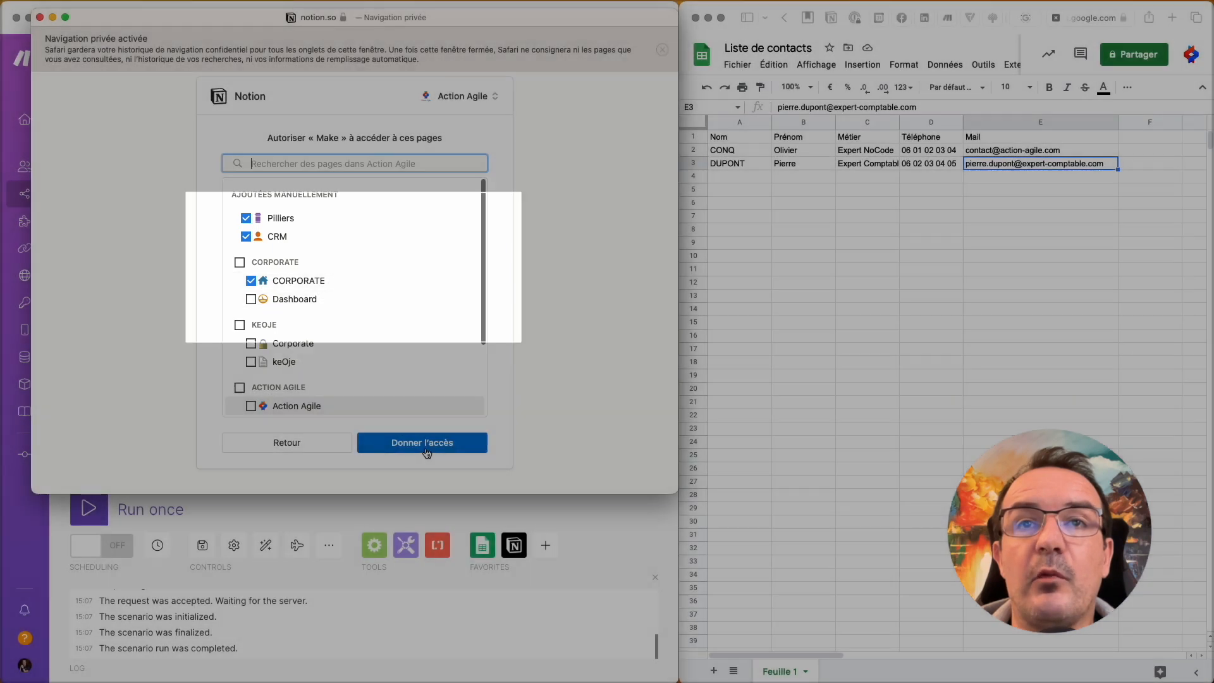
left_click(424, 447)
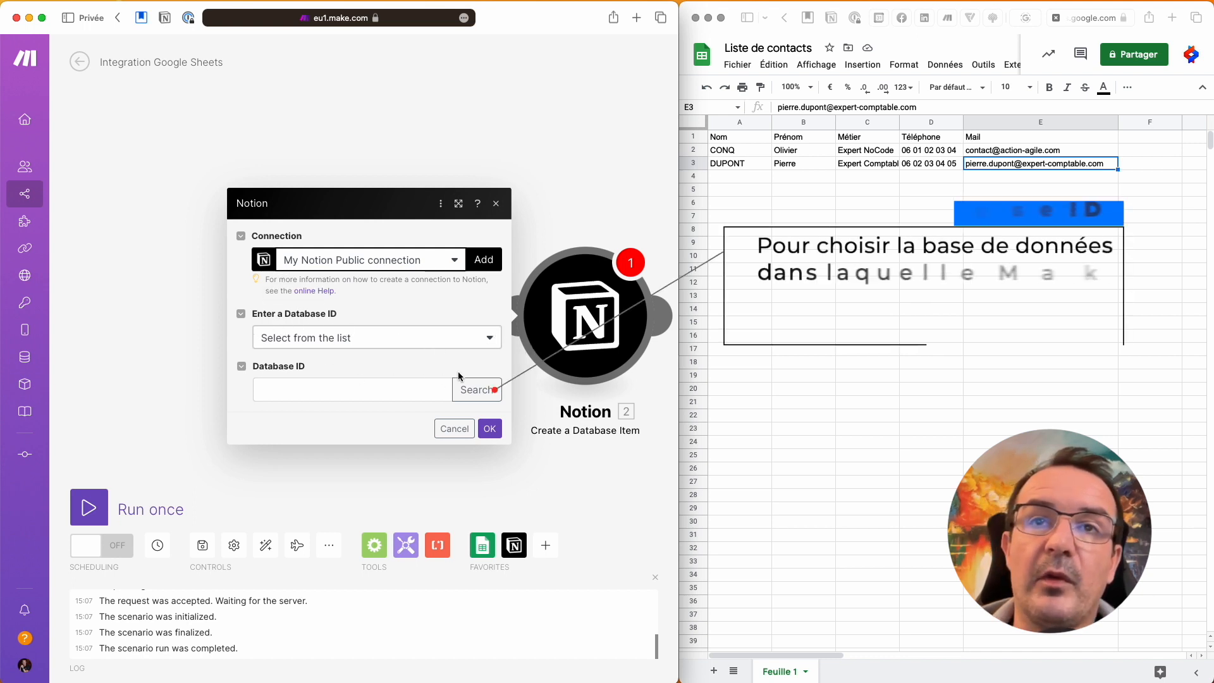
Step: Fill the Notion module's Database ID by searching for the 'Contacts' database
left_click(482, 396)
left_click(352, 387)
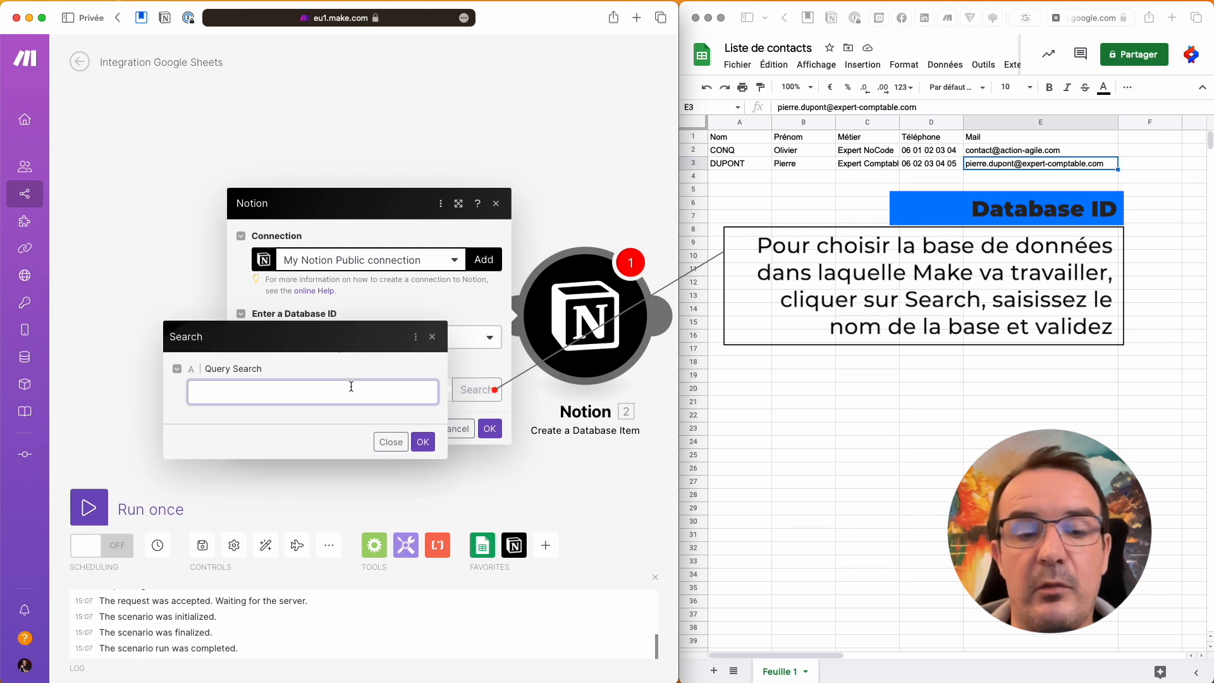
type("Contacts")
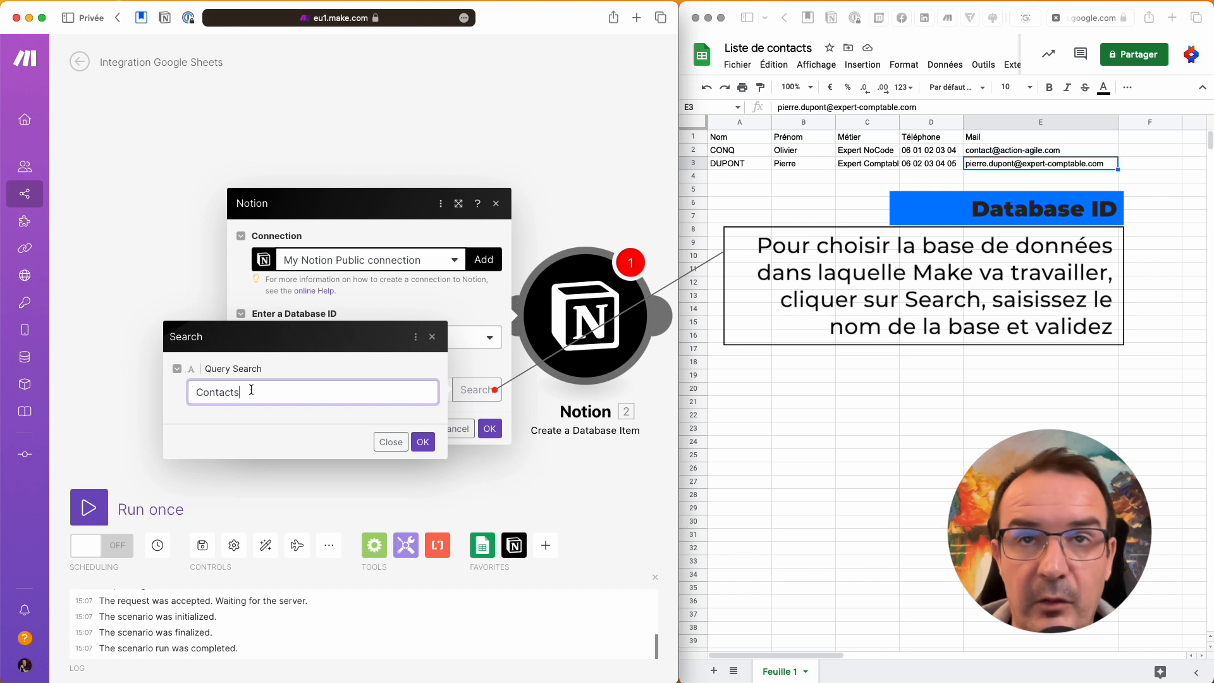
left_click(422, 441)
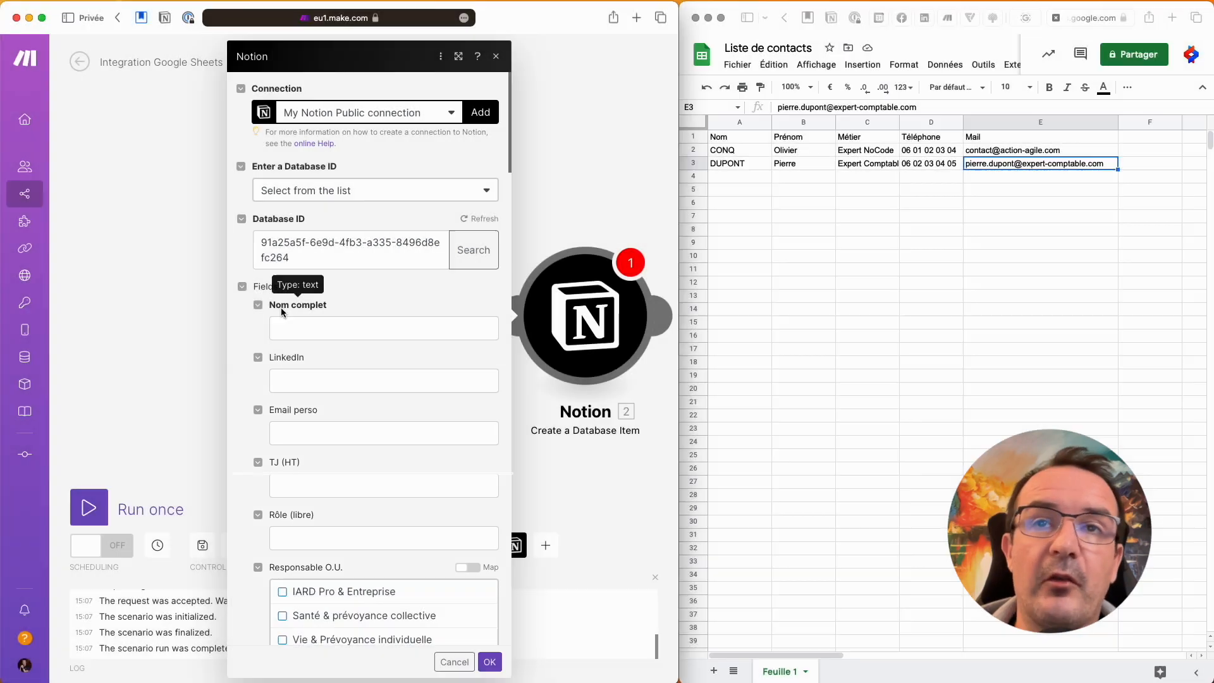
Step: Map Nom complet to Prénom (B) plus Nom (A), and Email perso to Mail (E)
left_click(316, 330)
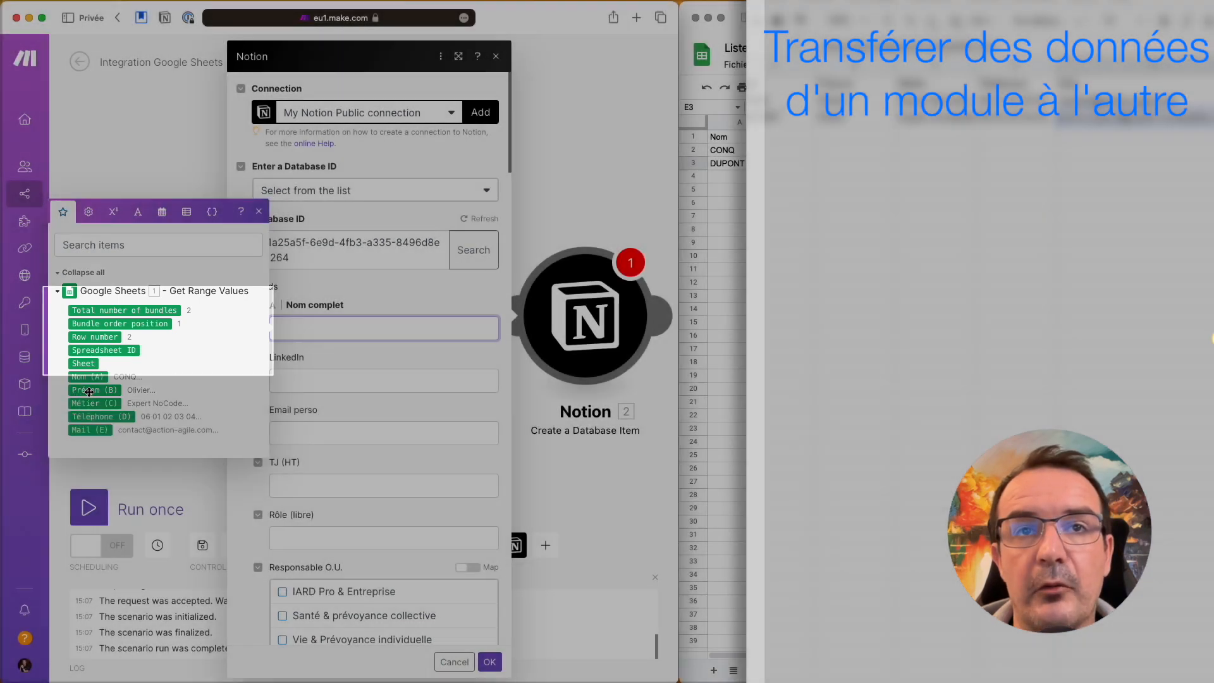
left_click(89, 391)
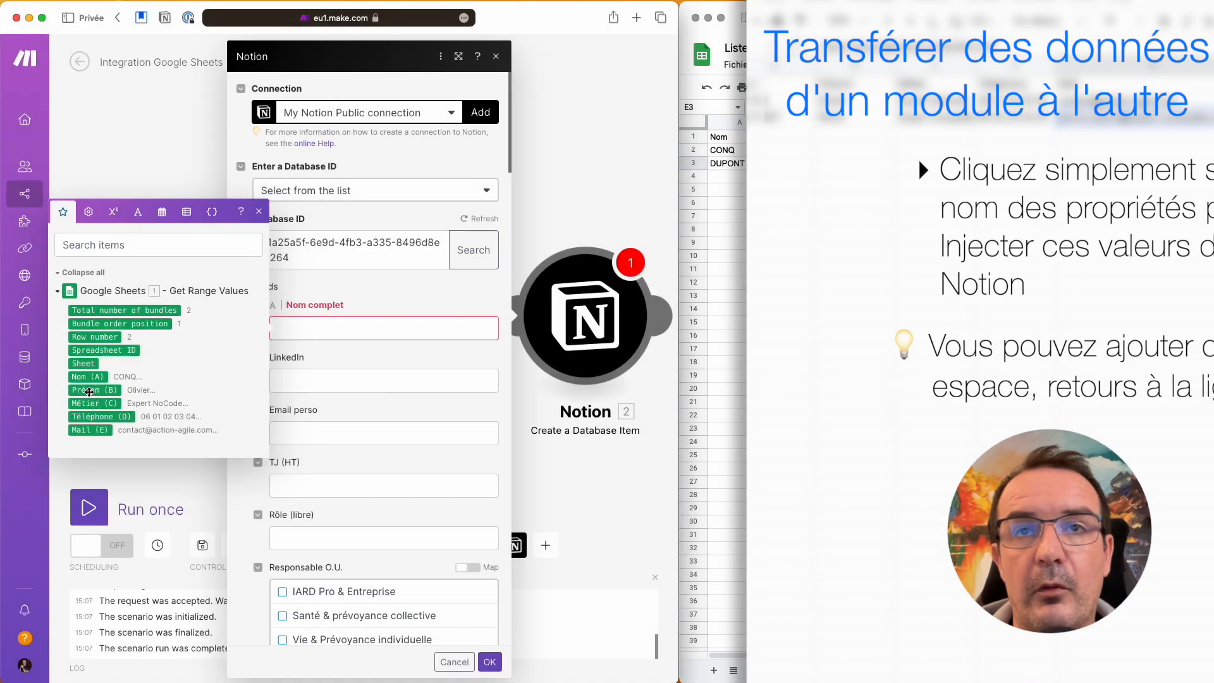
left_click(89, 392)
left_click(96, 378)
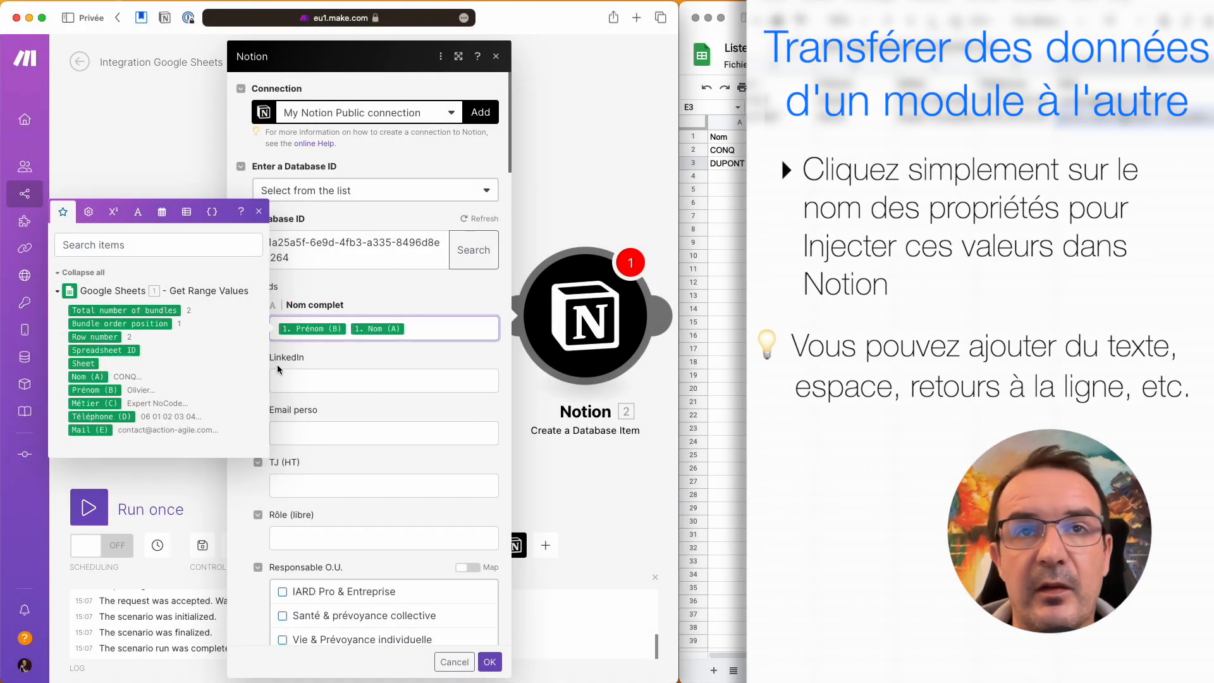
left_click(322, 361)
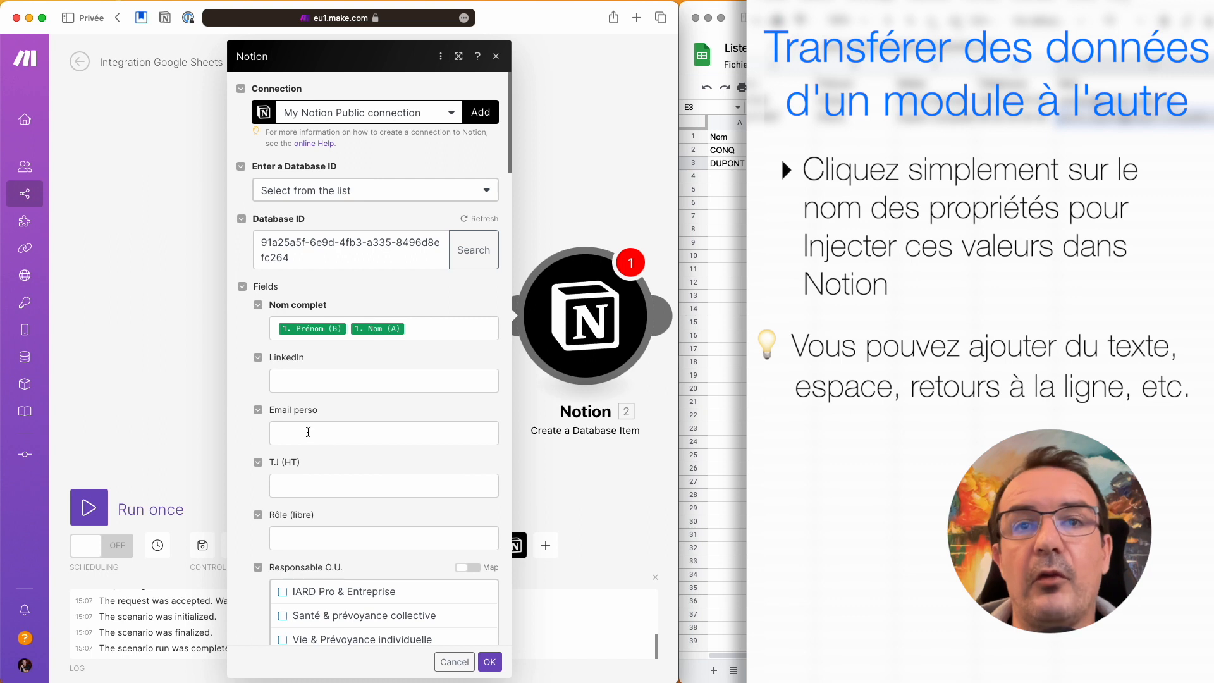
left_click(309, 431)
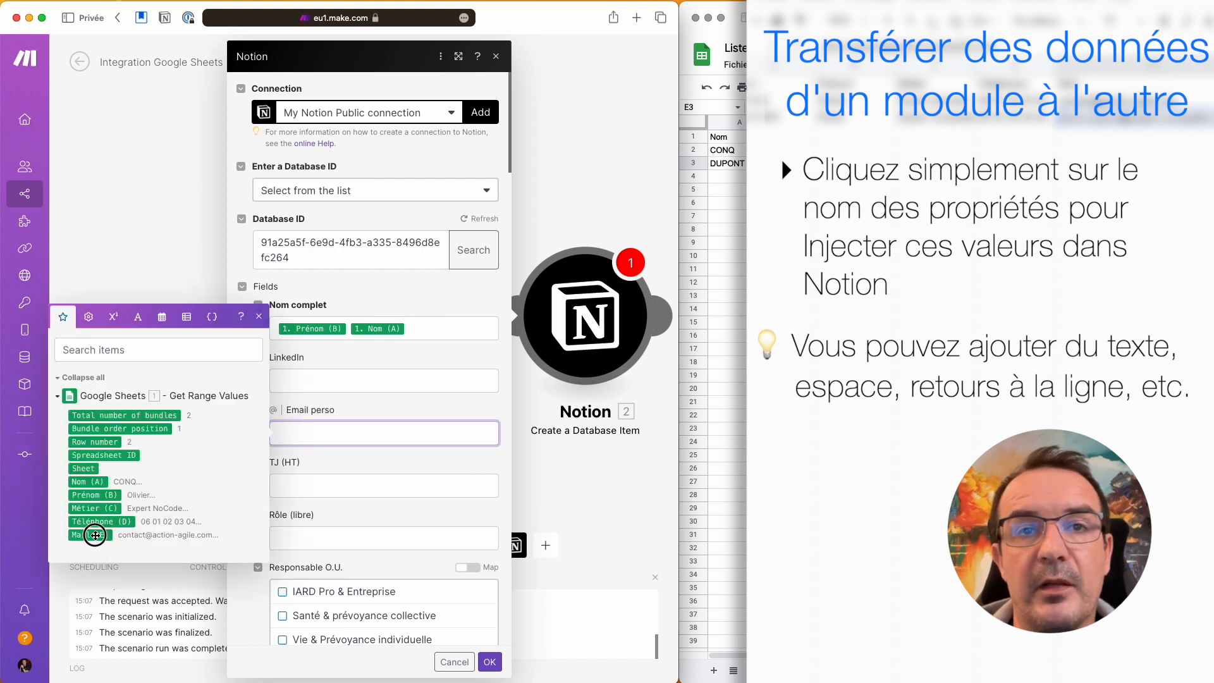
left_click(96, 535)
left_click(376, 411)
scroll(390, 465, "down", 20)
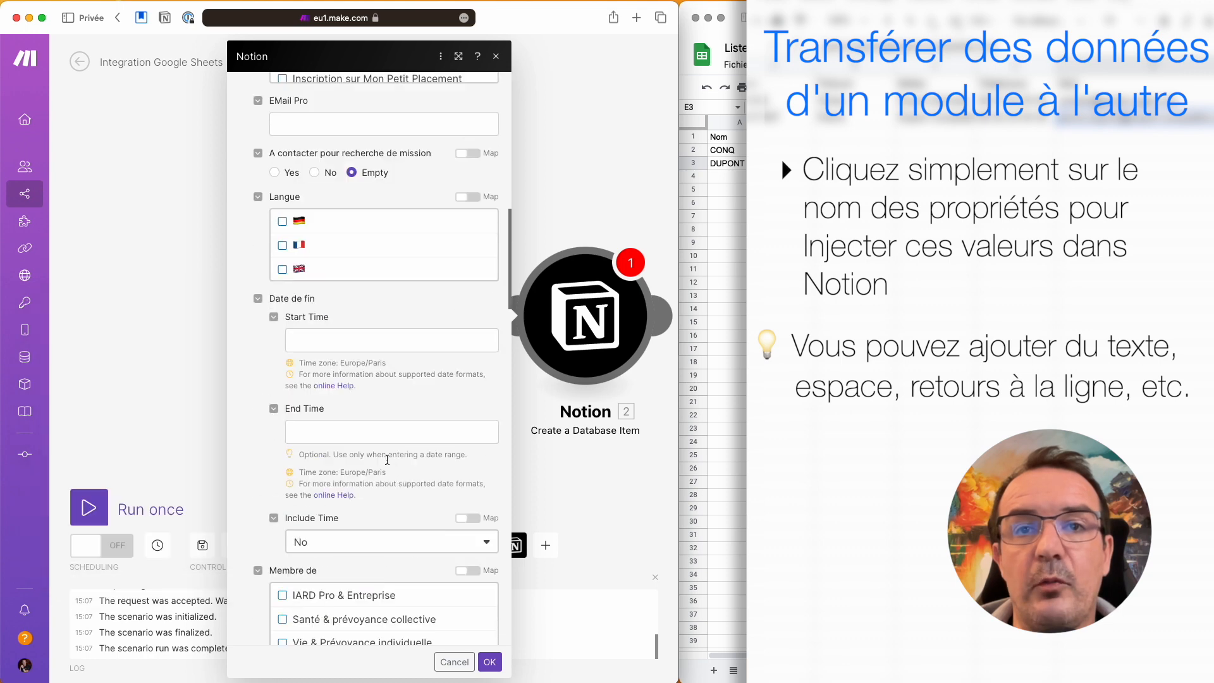
Step: Map Téléphone (D), Nom (A) and Prénom (B) to their fields and save the module
left_click(328, 355)
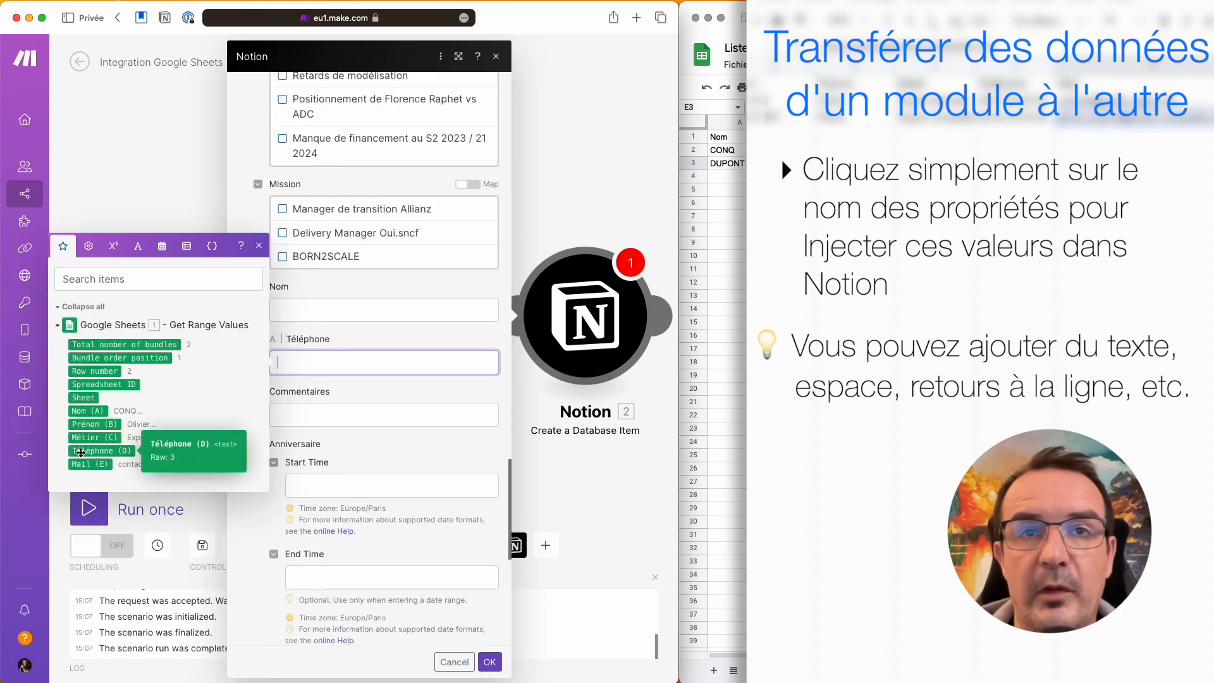
left_click(105, 450)
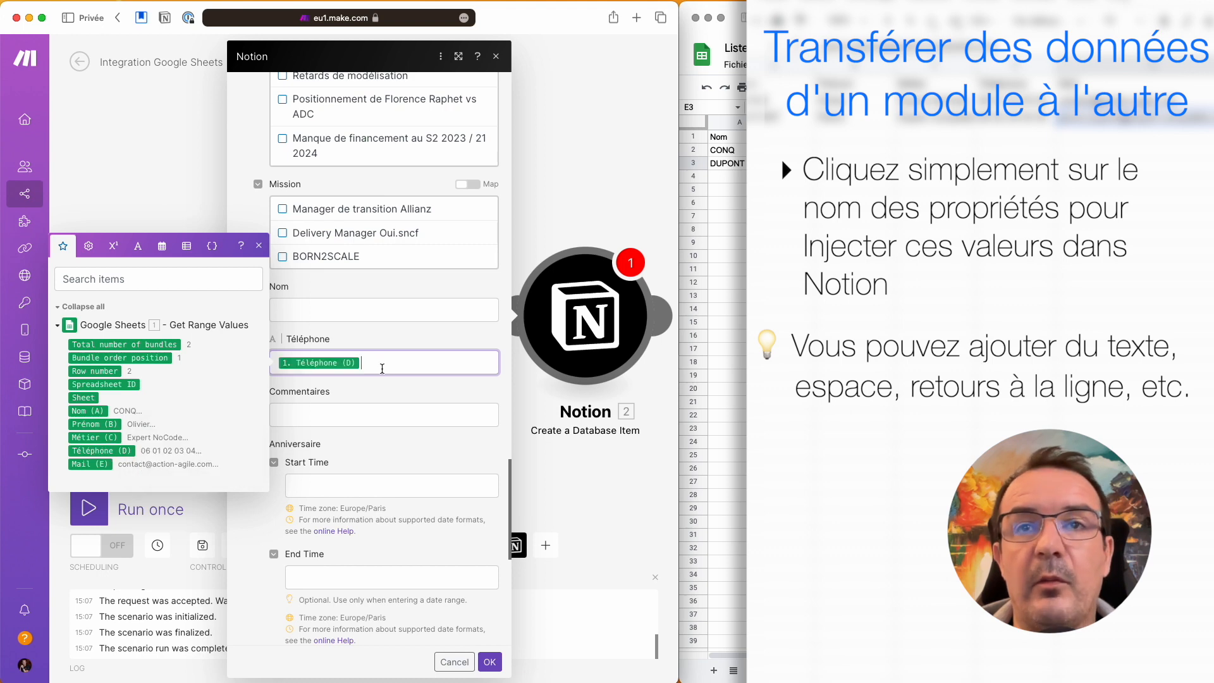
left_click(349, 314)
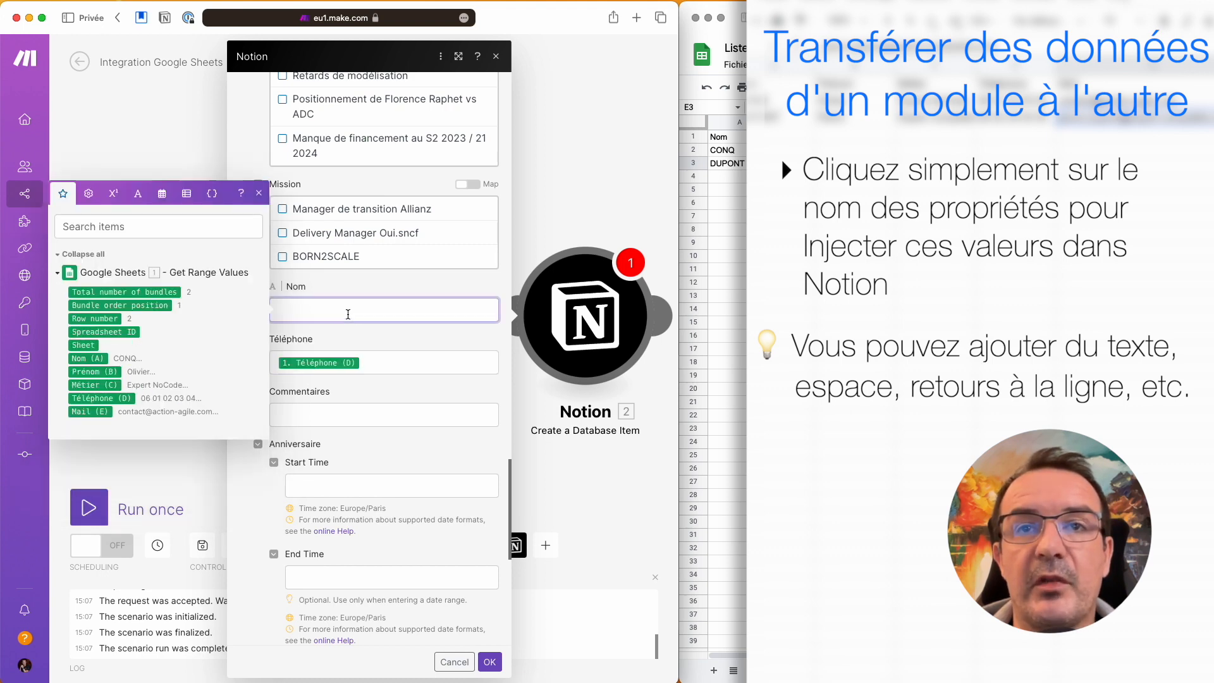
left_click(100, 358)
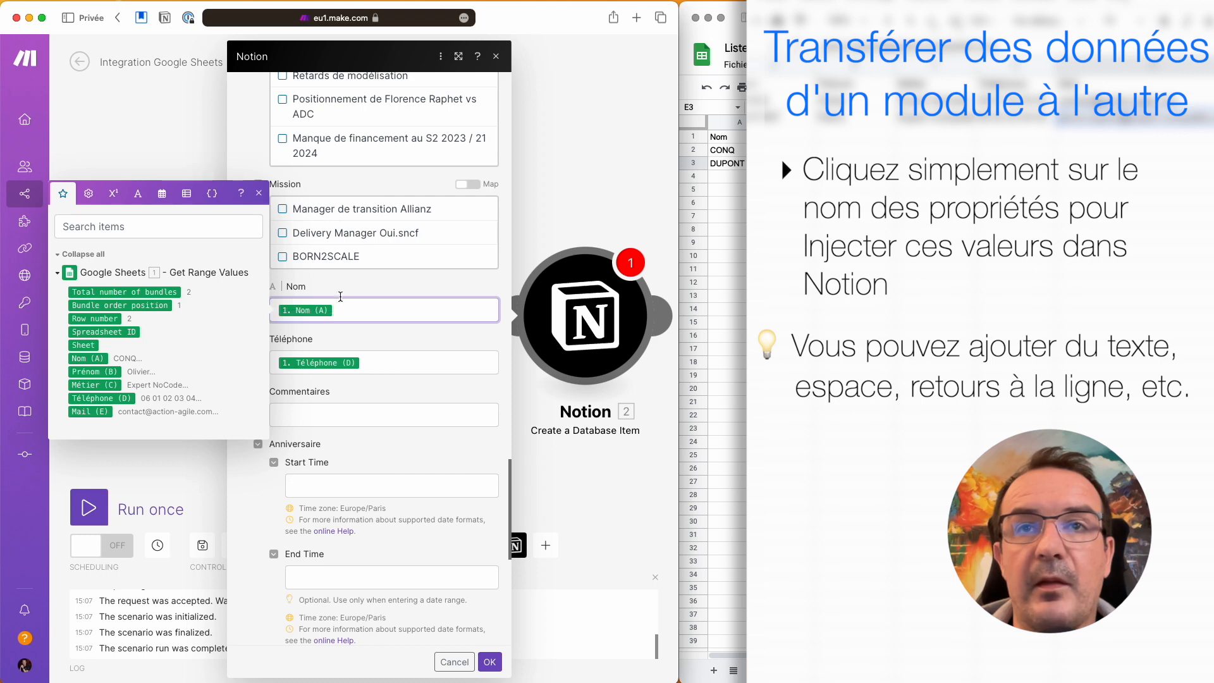
left_click(338, 284)
scroll(245, 367, "up", 5)
scroll(246, 367, "up", 3)
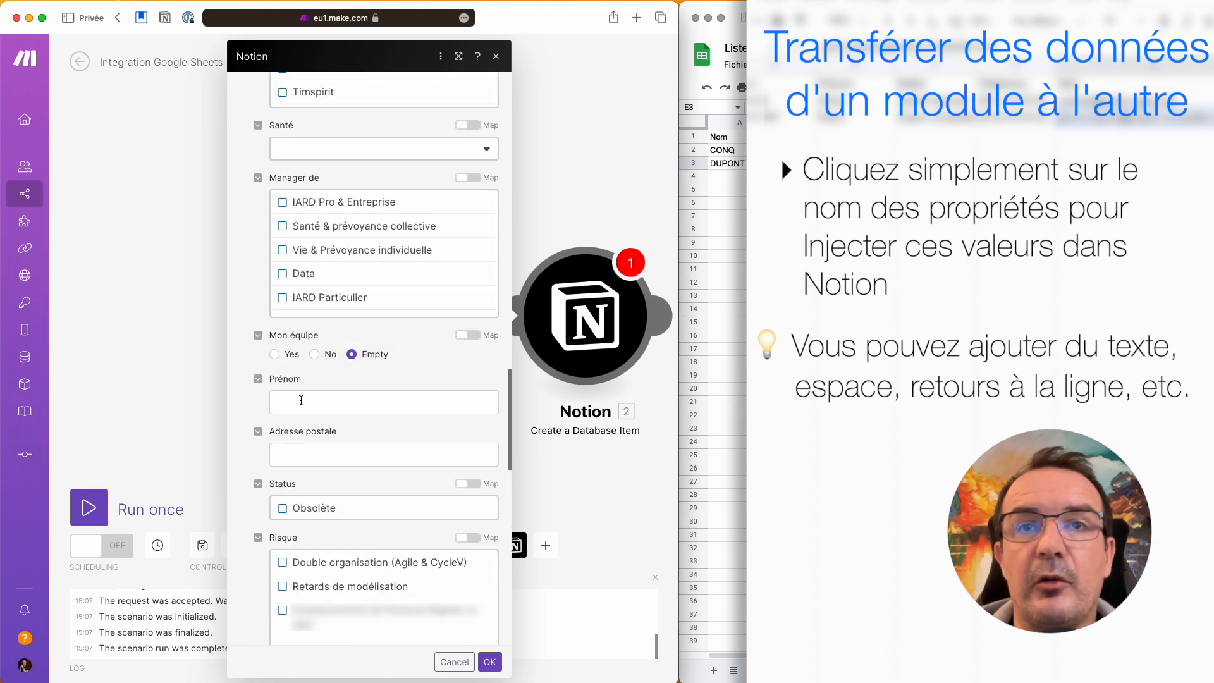
left_click(300, 400)
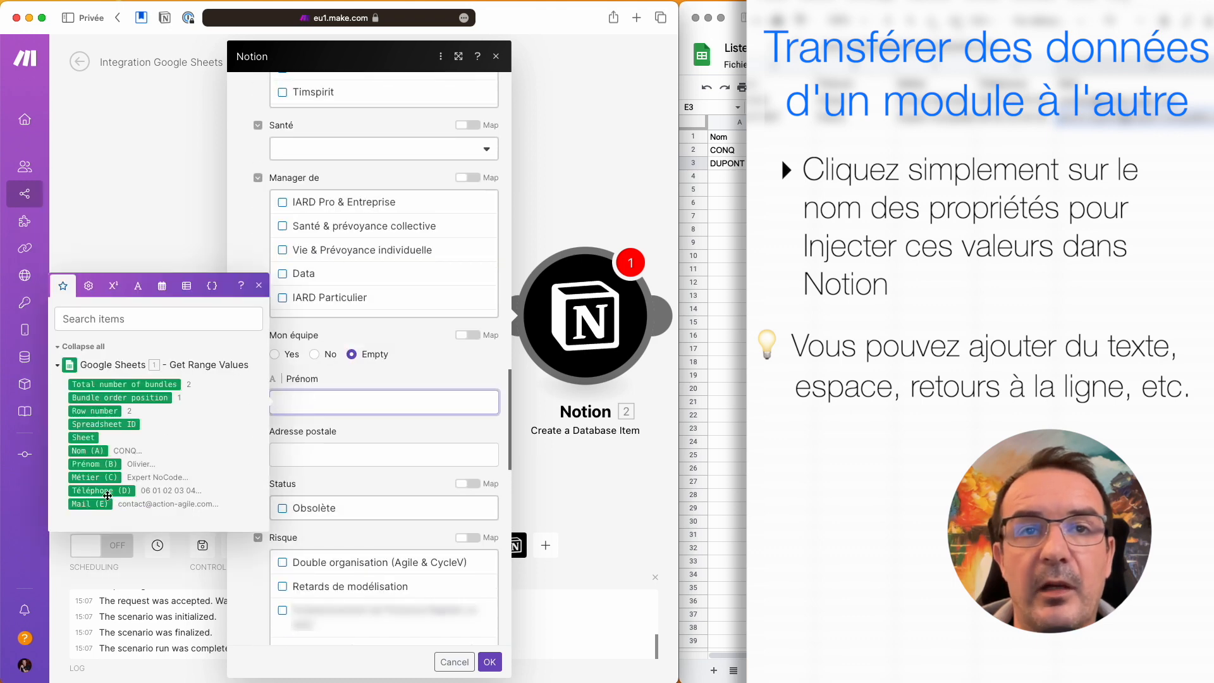
left_click(102, 467)
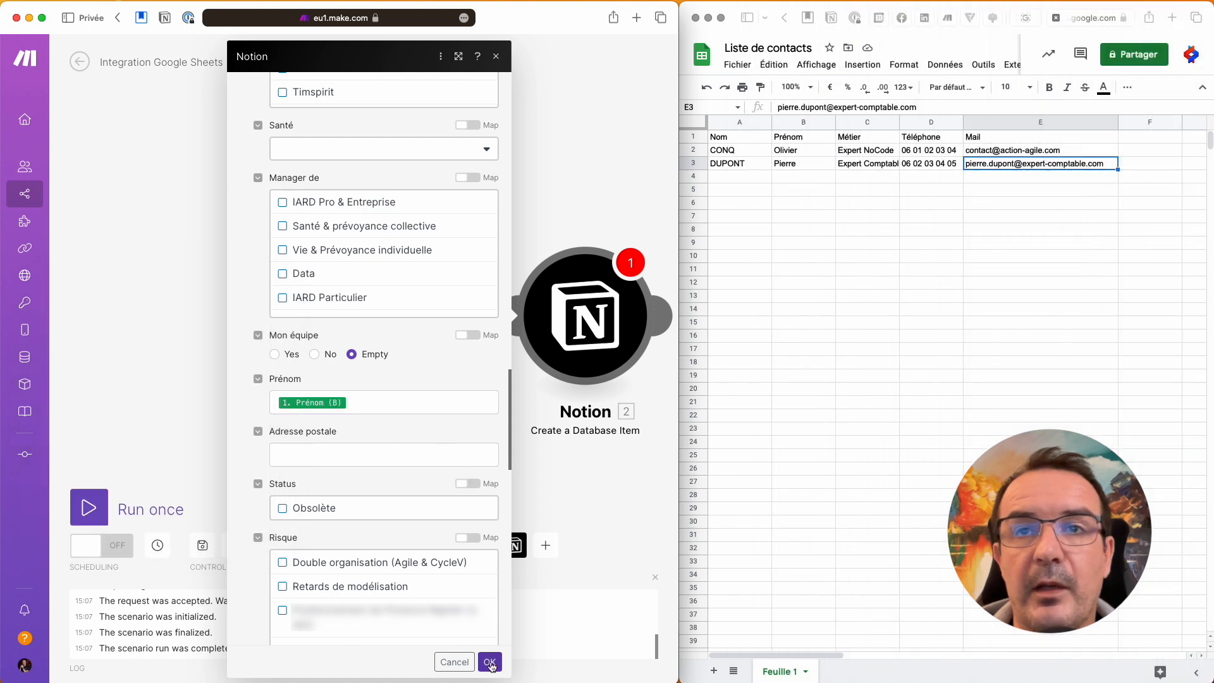
left_click(489, 661)
Step: Run the Make scenario once to create the contacts in Notion
left_click_drag(518, 240, 406, 228)
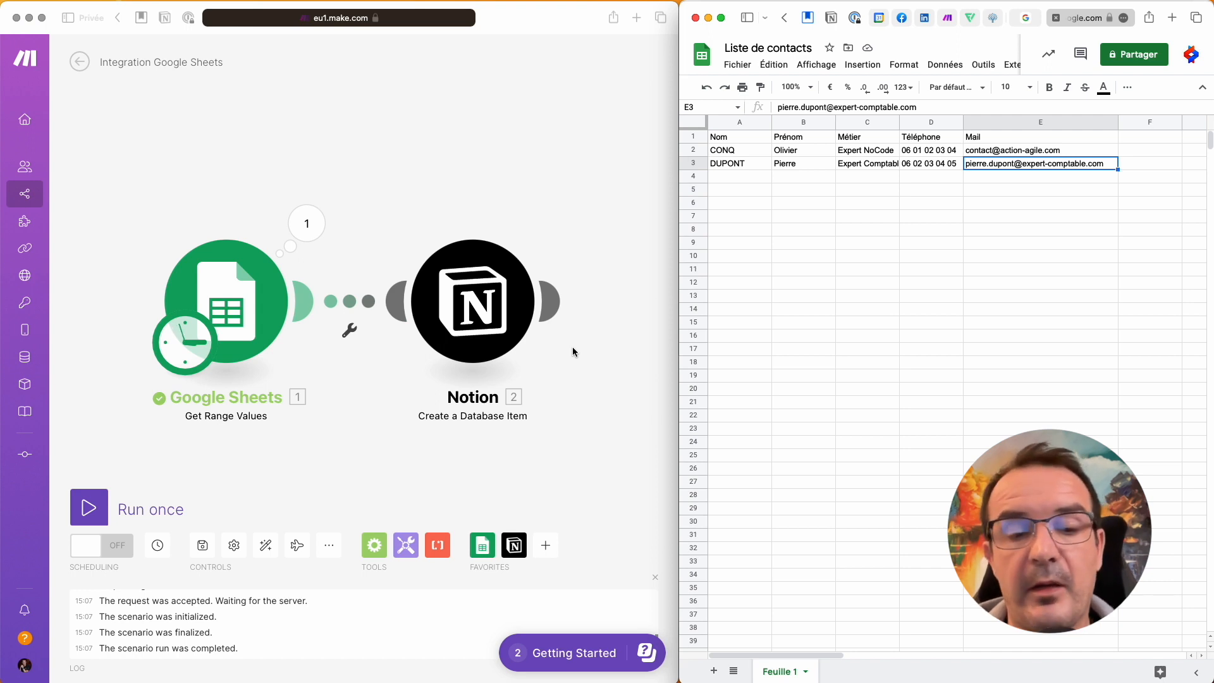
key("super+Tab")
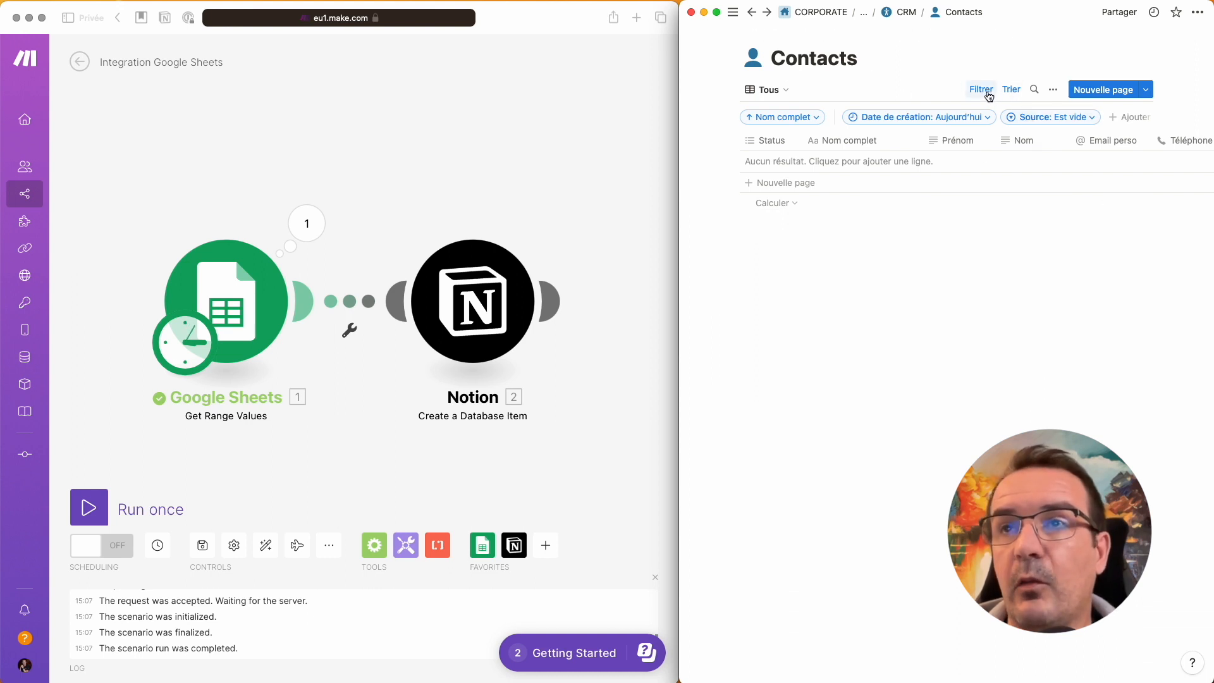
left_click(430, 132)
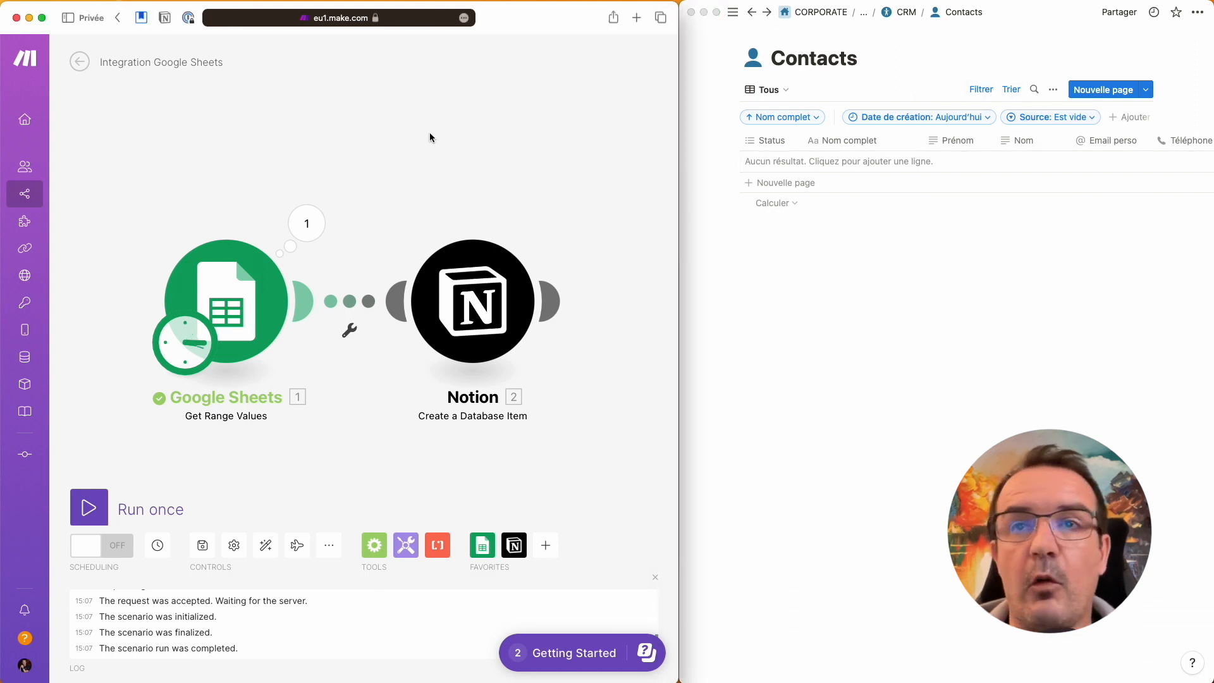
left_click(96, 502)
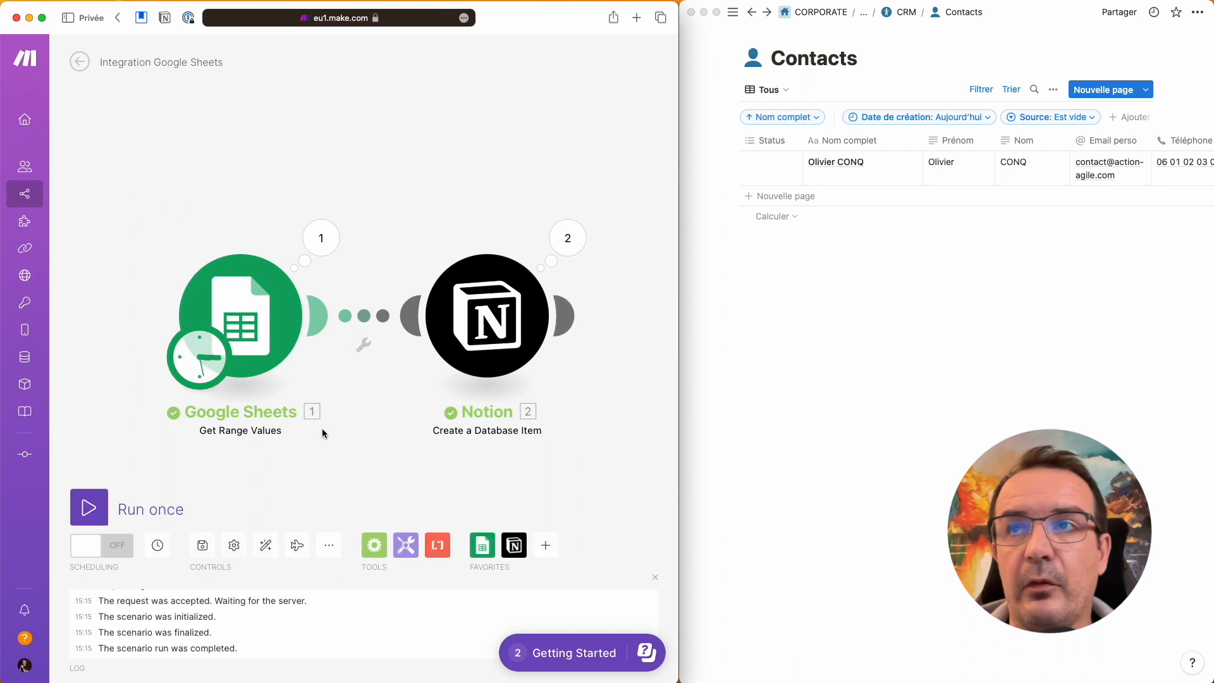
Step: Scroll the Contacts table to Créé par and narrow that column and the one before it
scroll(482, 295, "down", 1)
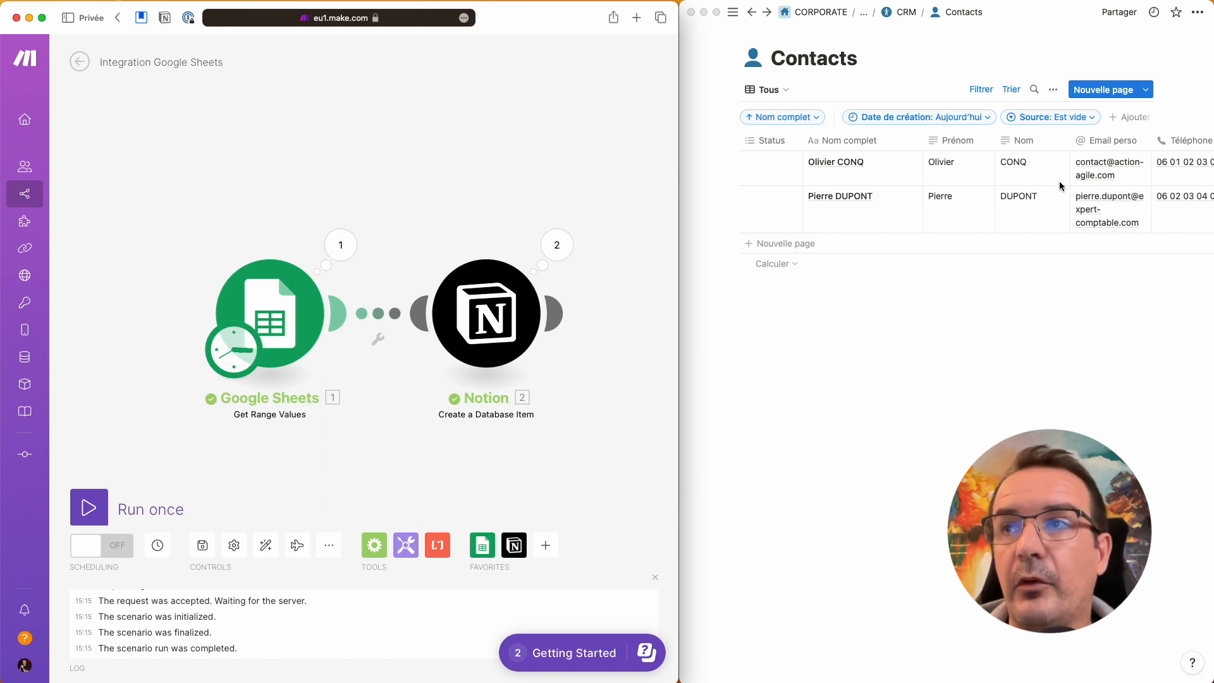
scroll(1075, 190, "right", 3)
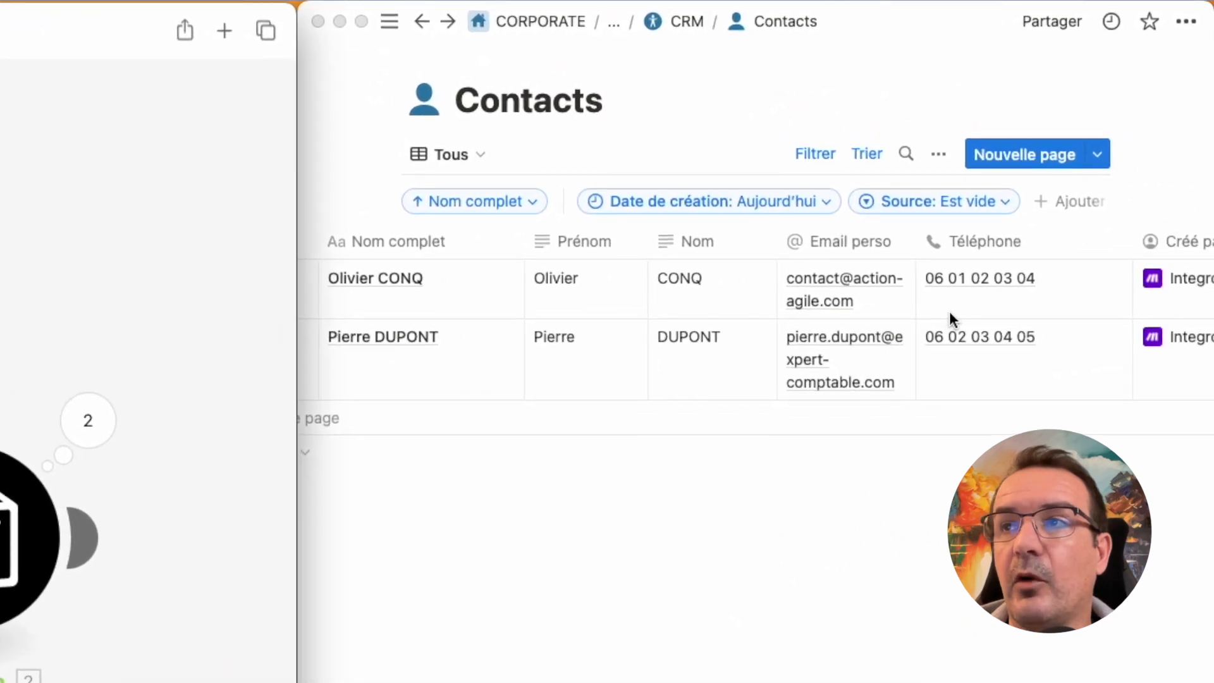
scroll(950, 311, "right", 3)
scroll(950, 316, "left", 6)
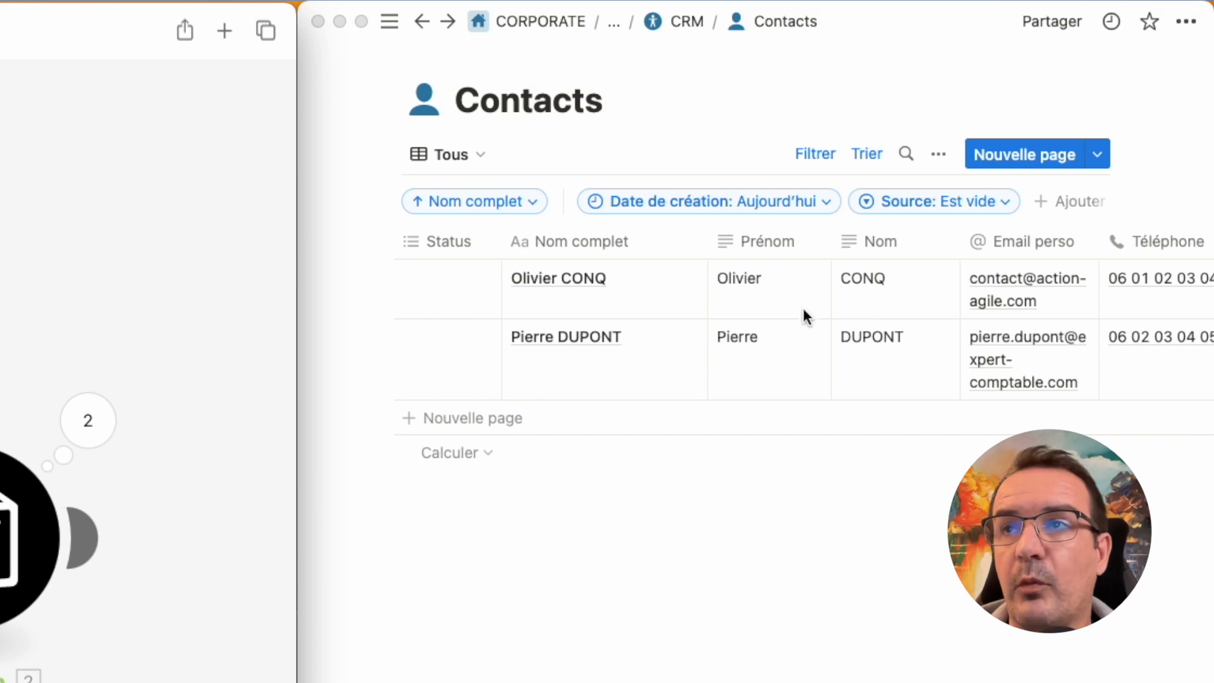
scroll(1013, 304, "right", 5)
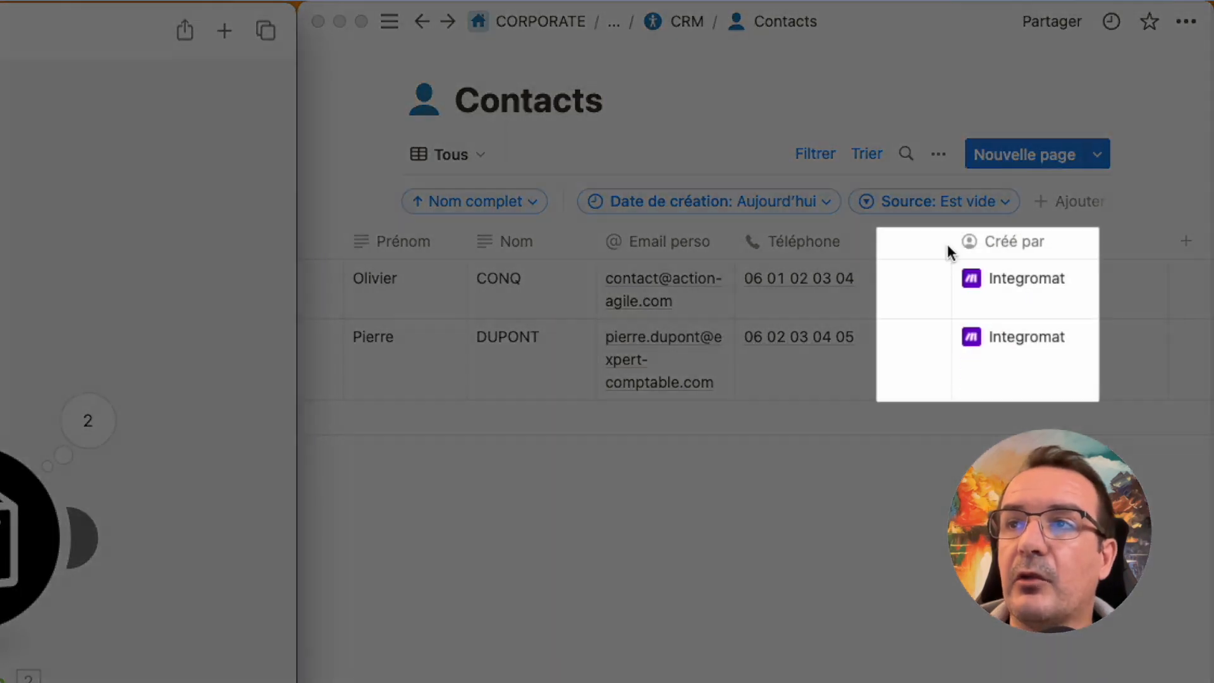
left_click(950, 243)
left_click_drag(950, 243, 867, 244)
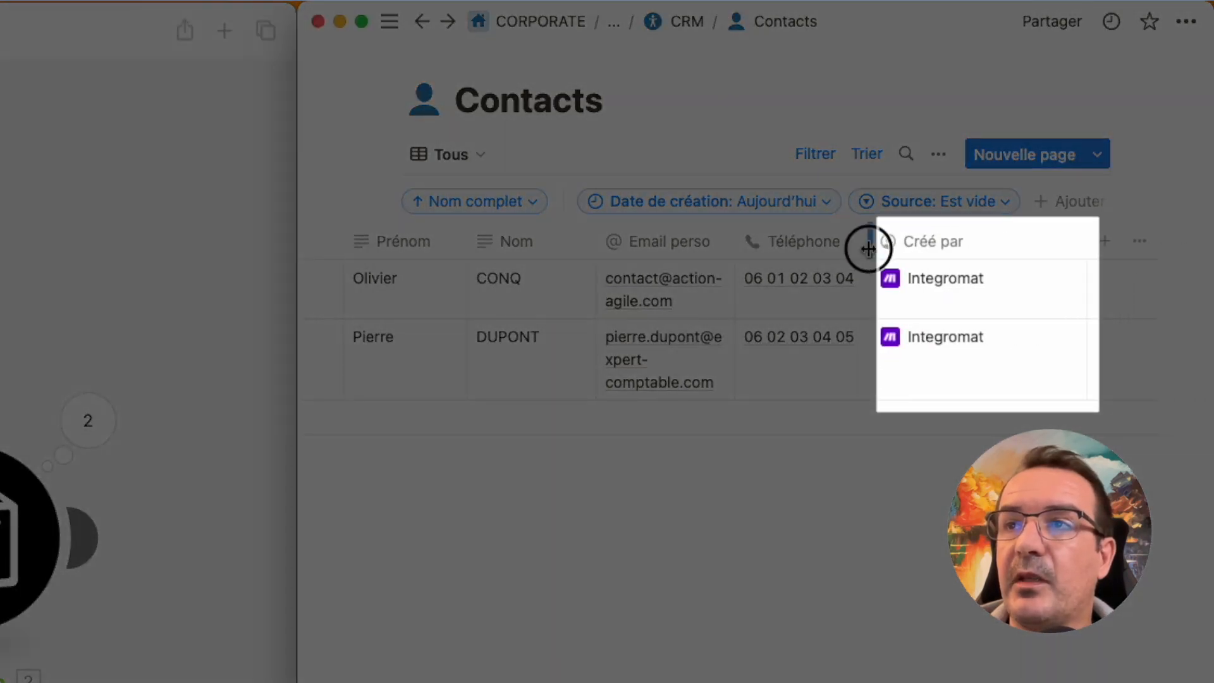
left_click_drag(1087, 245, 1029, 249)
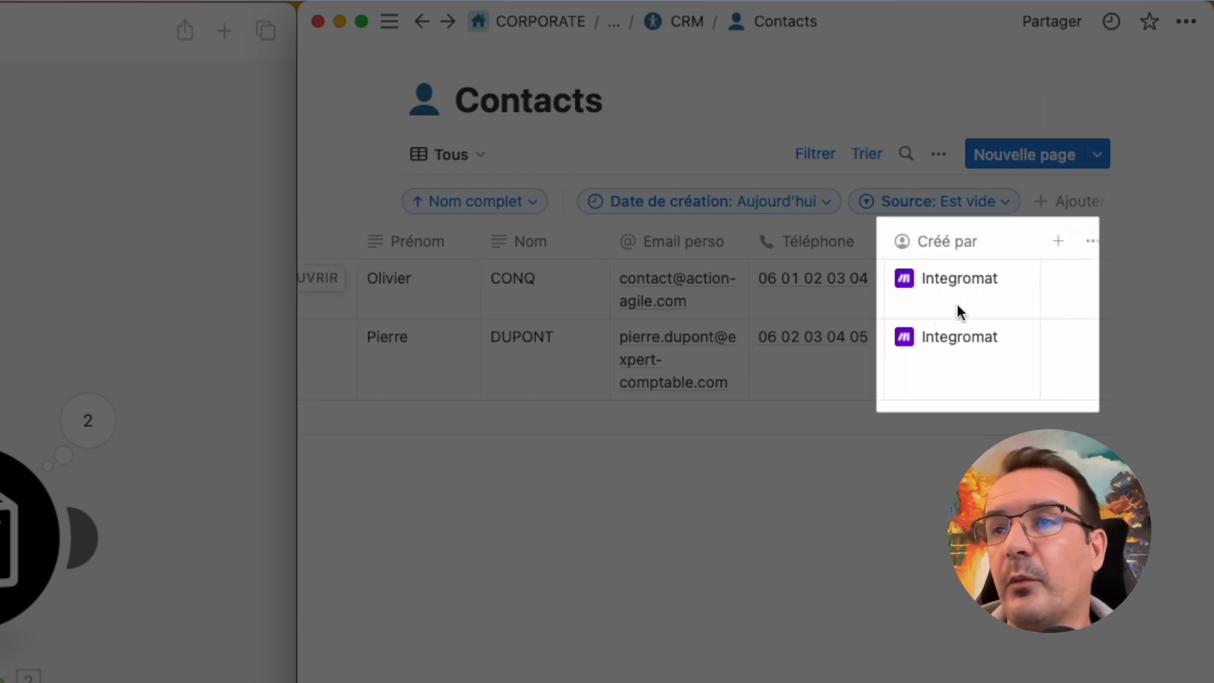
scroll(958, 304, "left", 2)
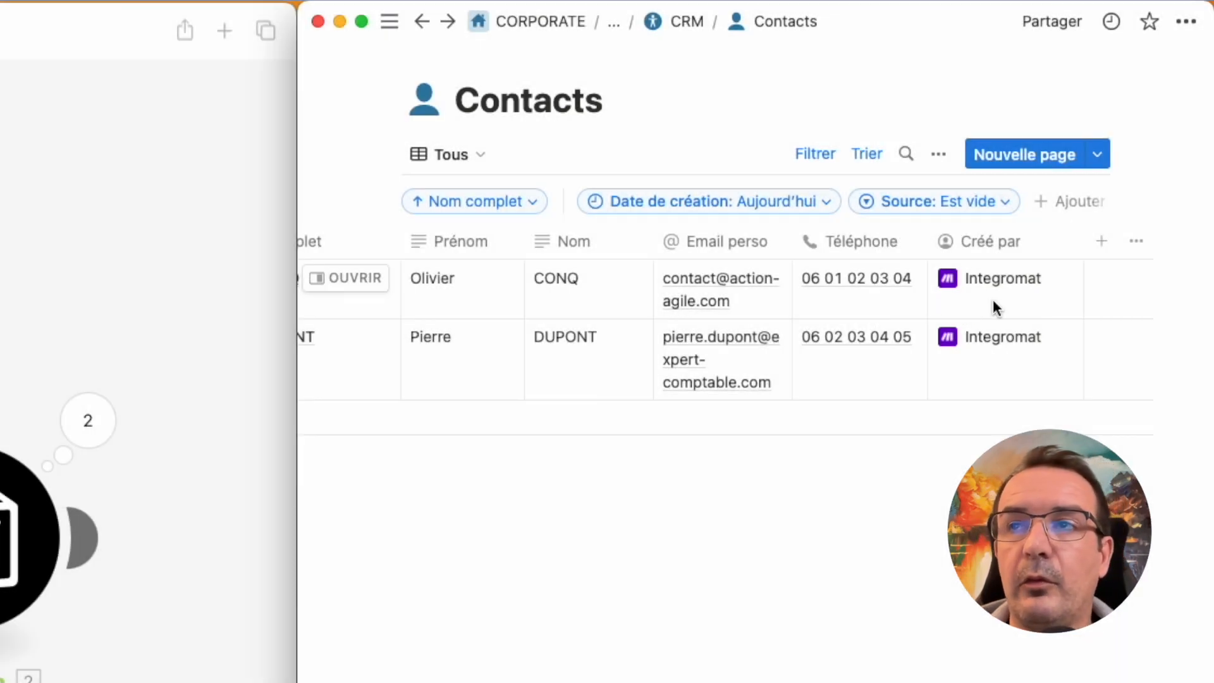
scroll(992, 298, "left", 5)
Step: Create a Nouveau status option and assign it to the first contact
left_click(471, 288)
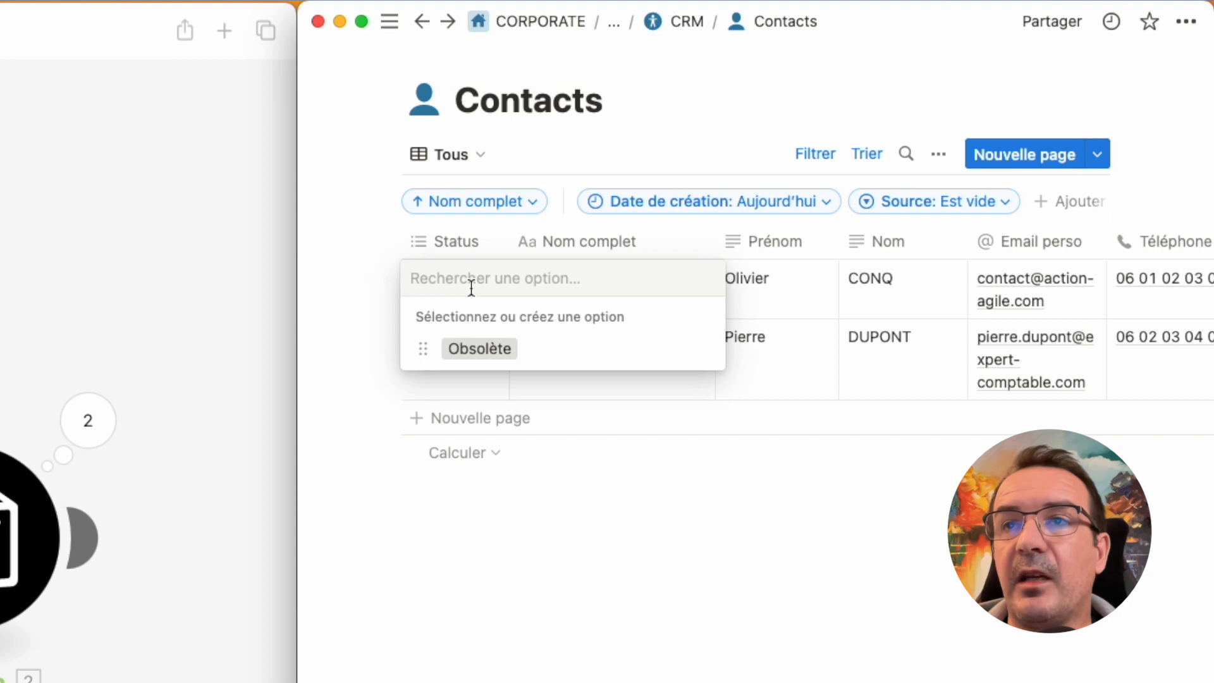
left_click(629, 511)
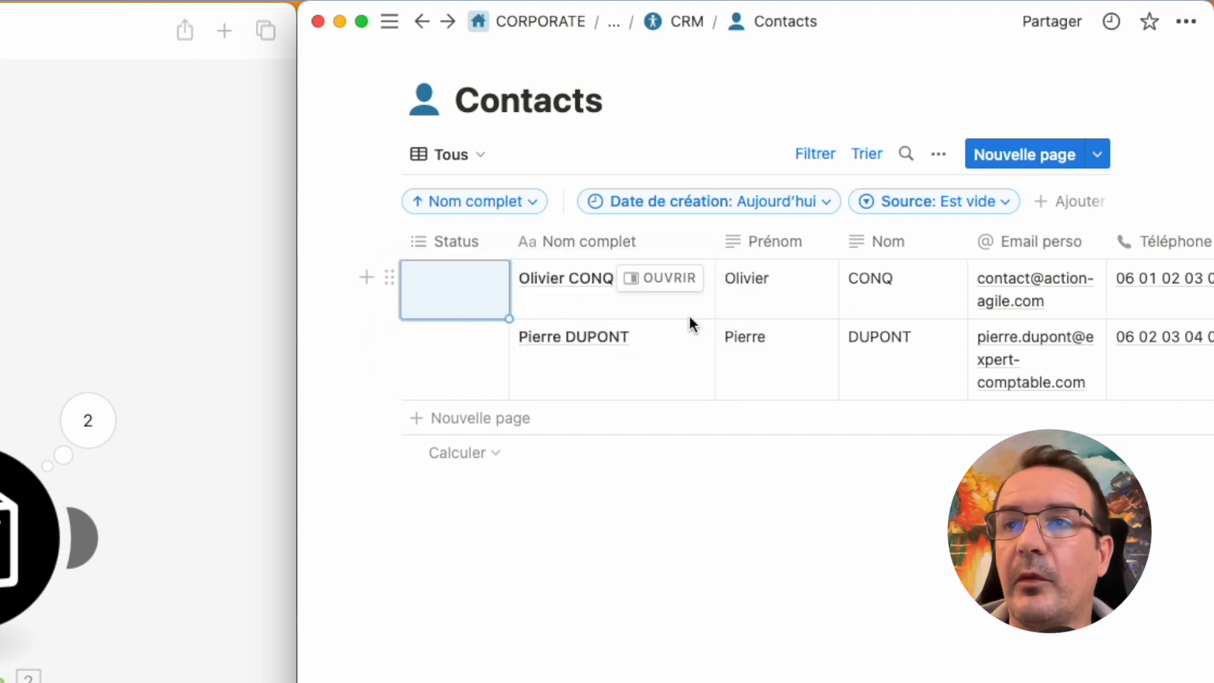
left_click(476, 299)
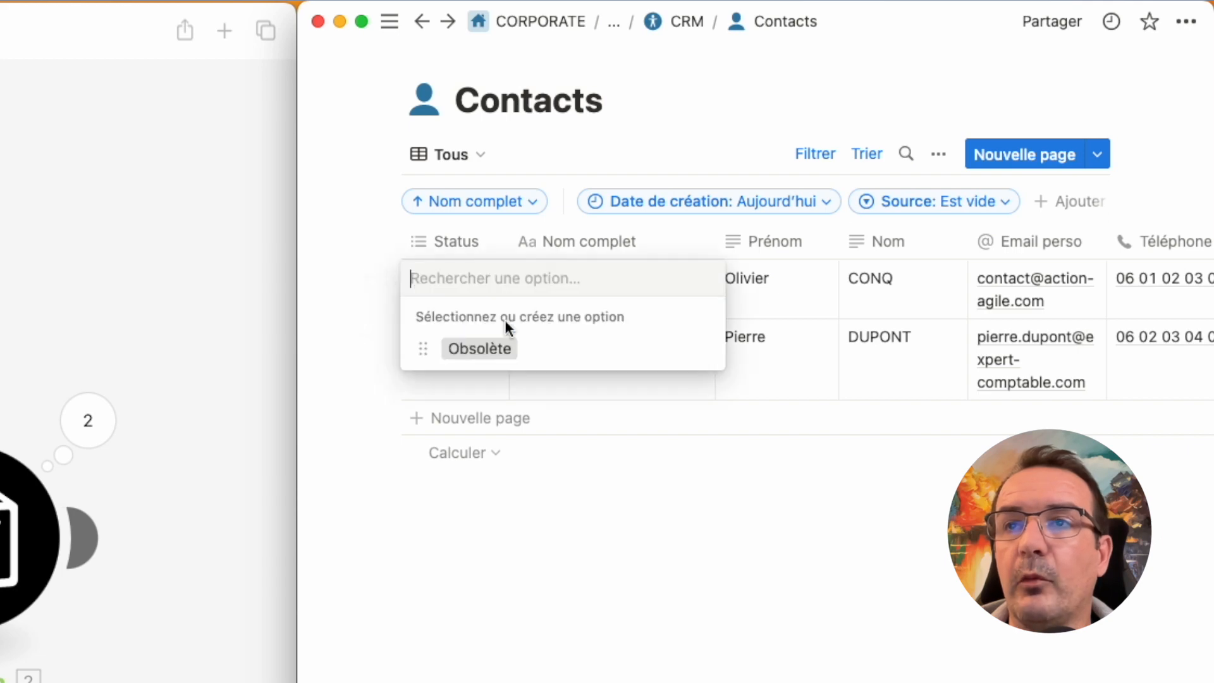
type("Nouveau")
left_click(533, 347)
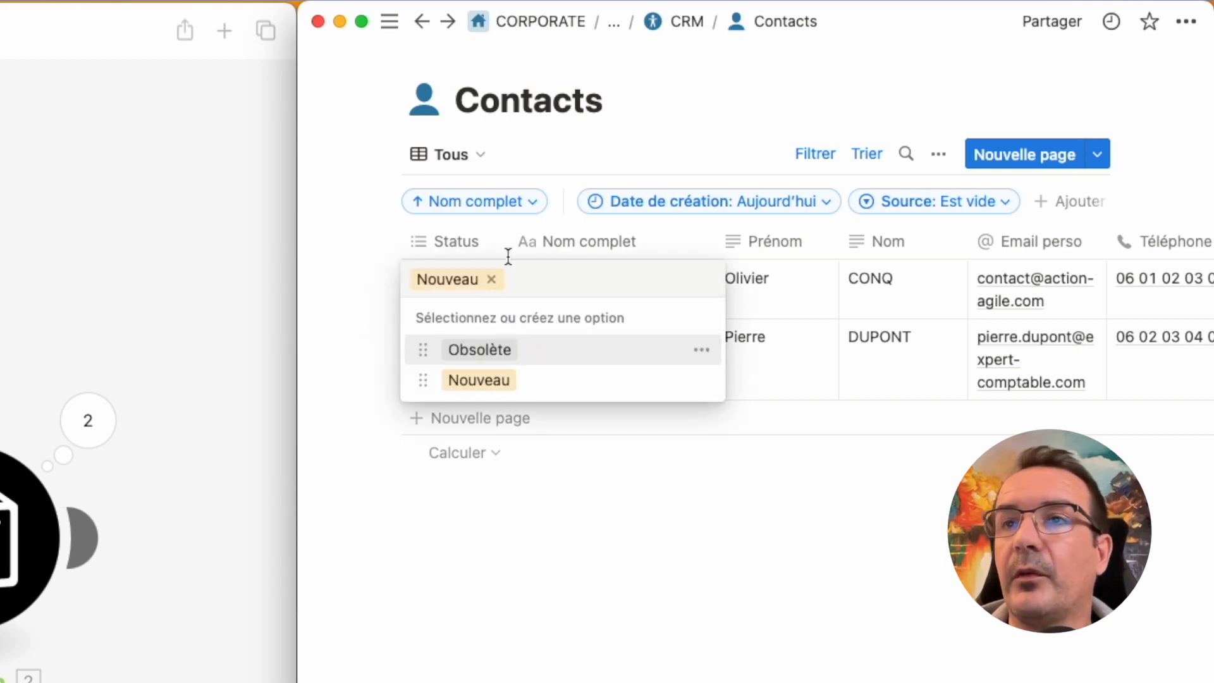
key("Escape")
Step: Set the second contact's Status to Nouveau as well
left_click(474, 348)
left_click(477, 439)
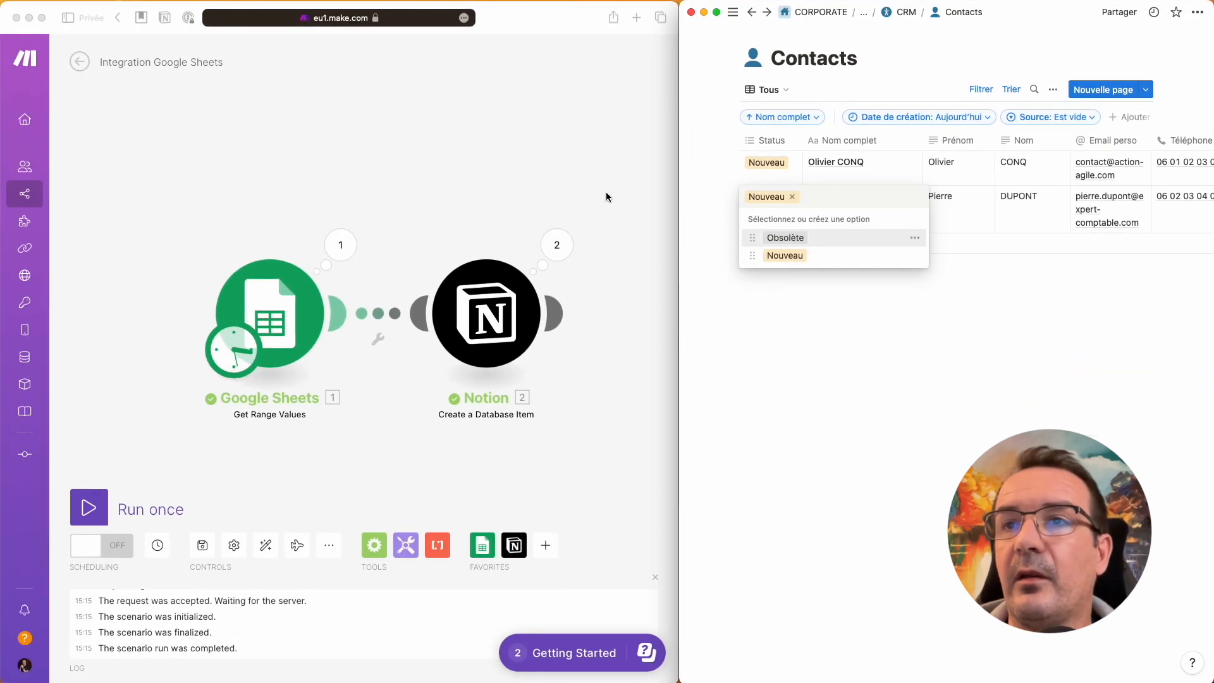
left_click(605, 196)
Step: Refresh the Notion module's database fields, set Status to Nouveau, and save
left_click(509, 303)
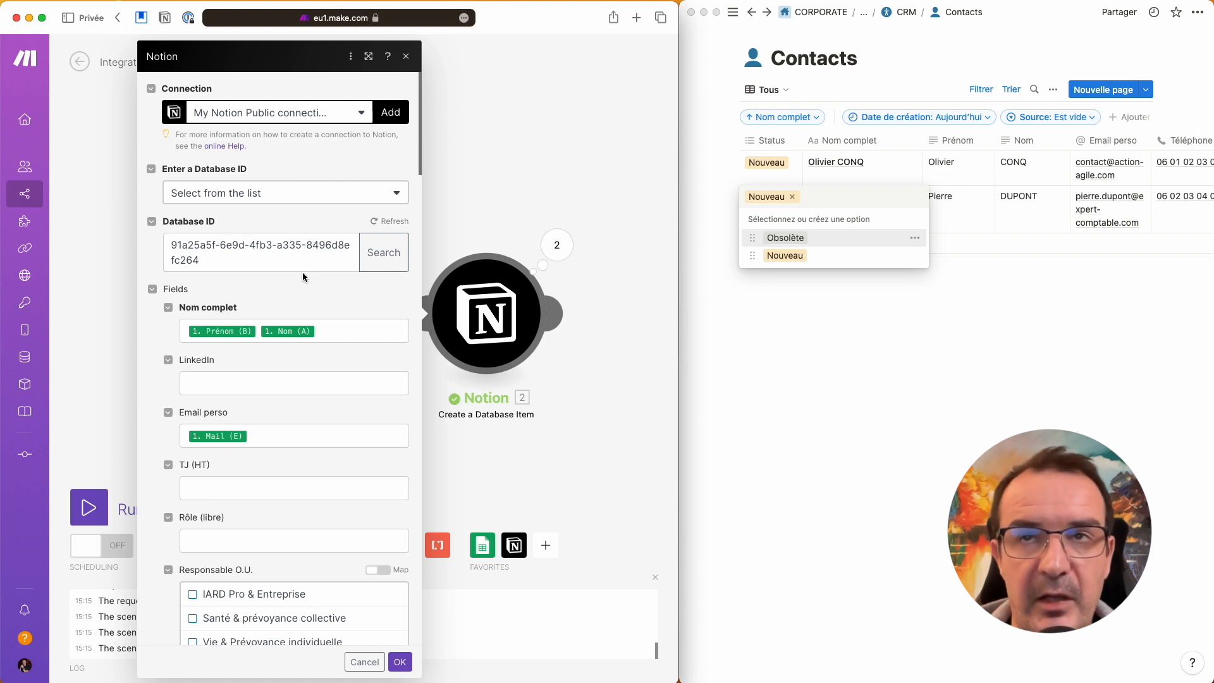
scroll(338, 400, "down", 5)
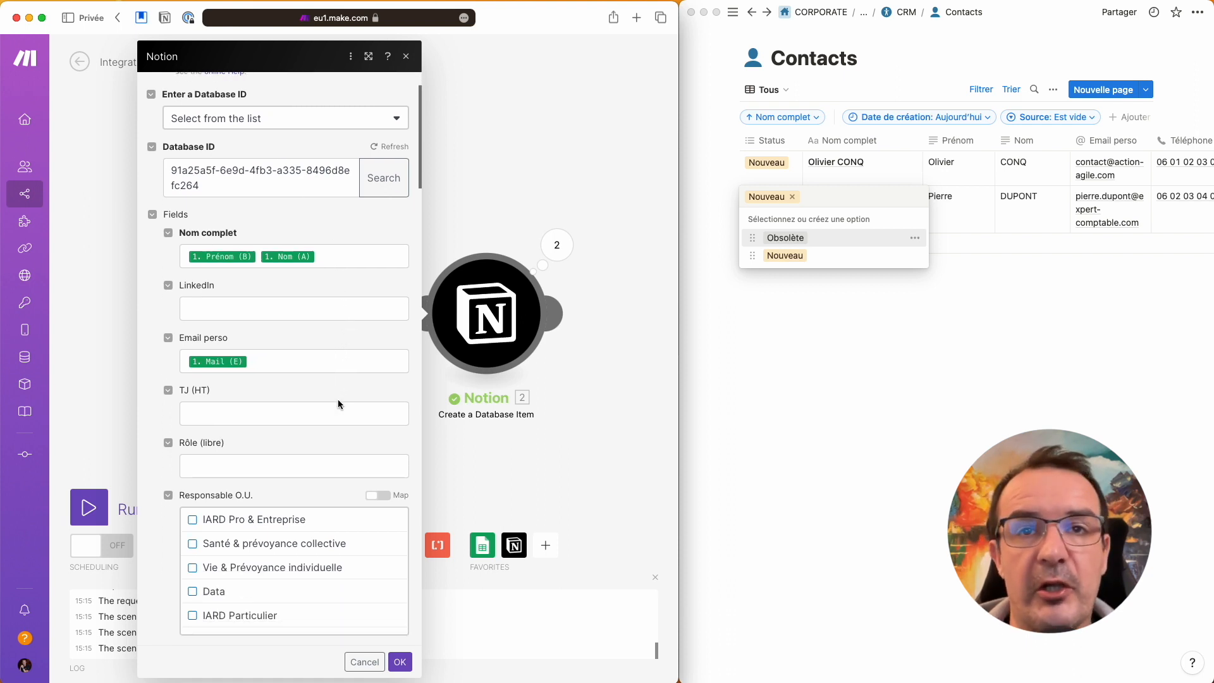
scroll(338, 400, "up", 5)
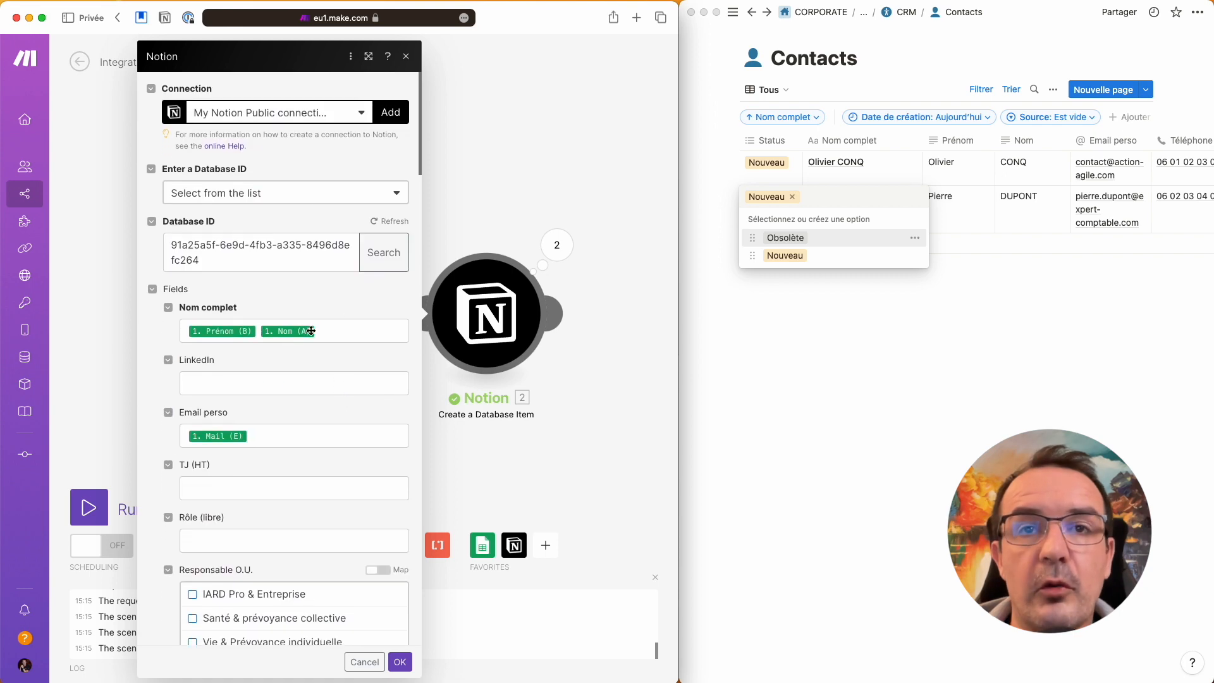
scroll(354, 430, "down", 15)
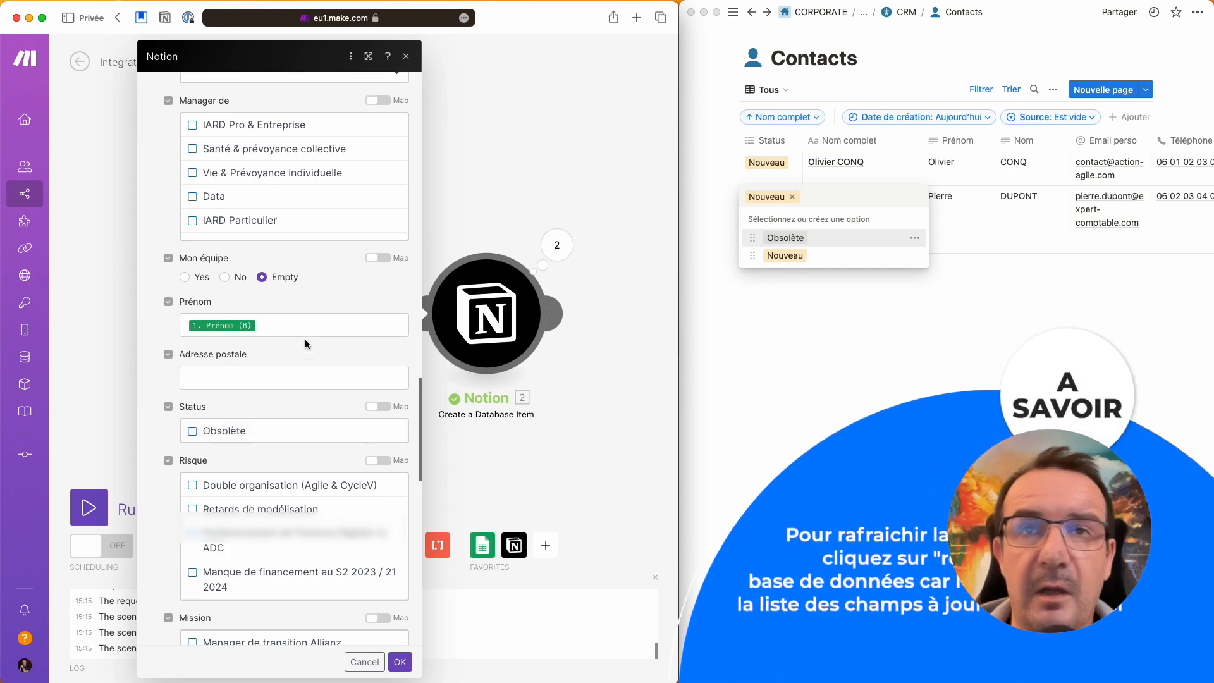
scroll(306, 341, "up", 12)
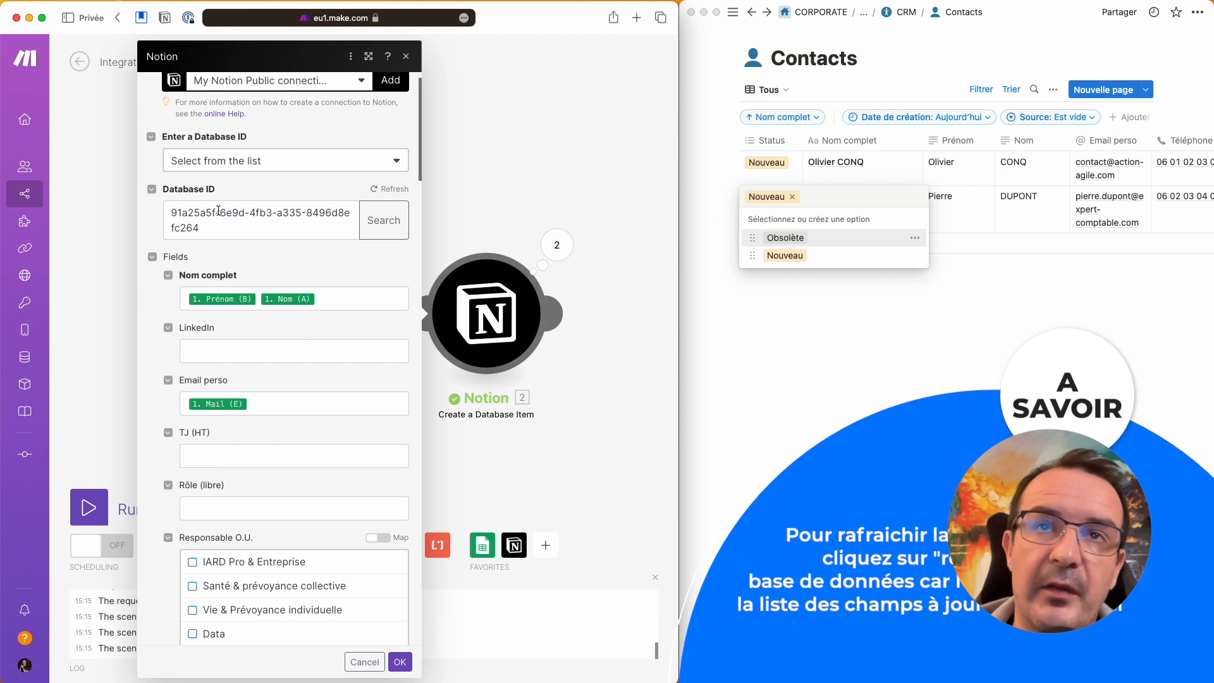
left_click(390, 189)
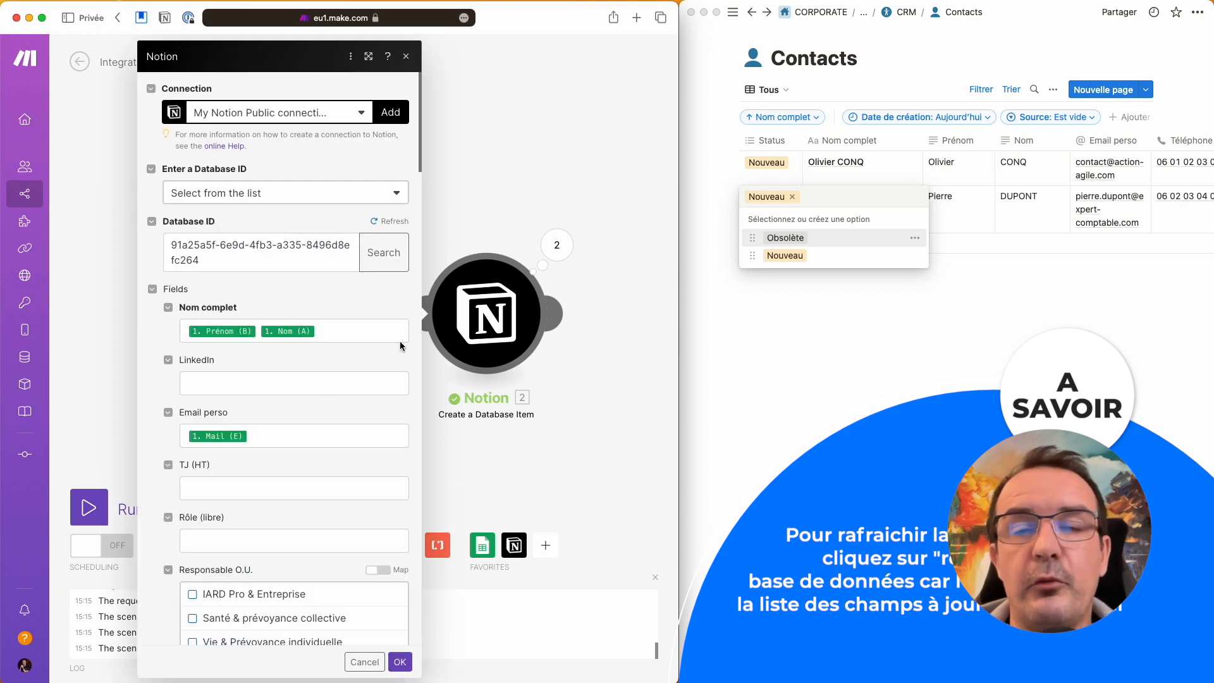
scroll(154, 464, "down", 10)
scroll(154, 464, "down", 10)
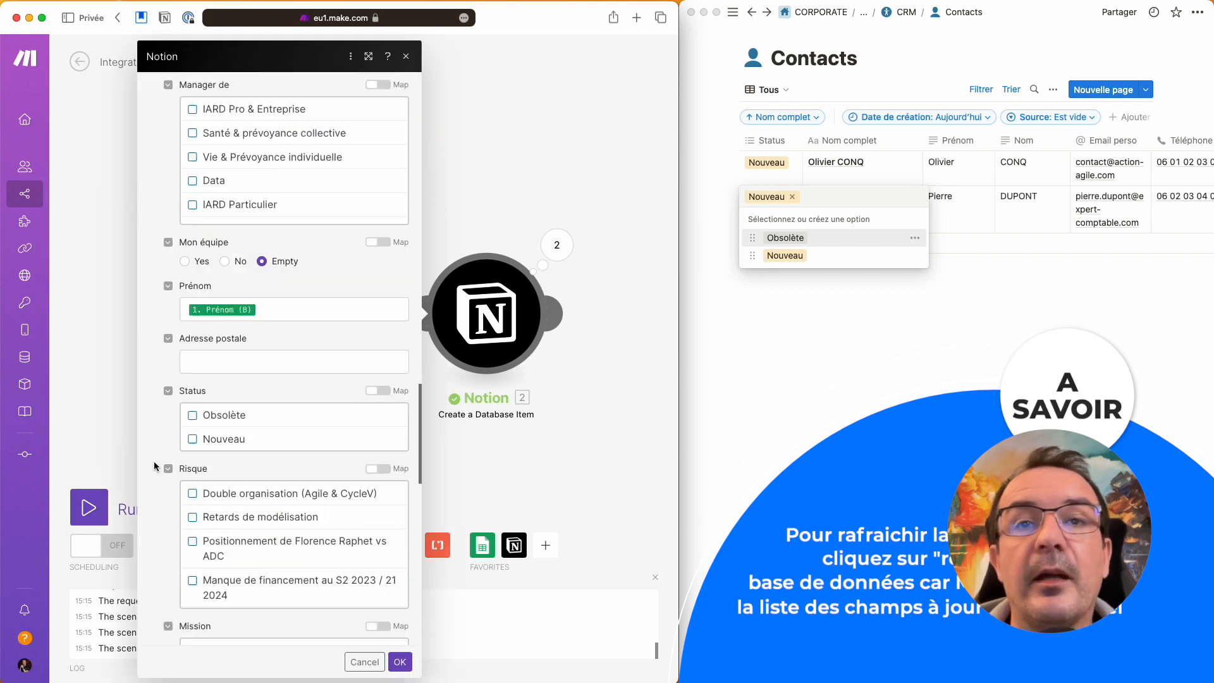
left_click(193, 439)
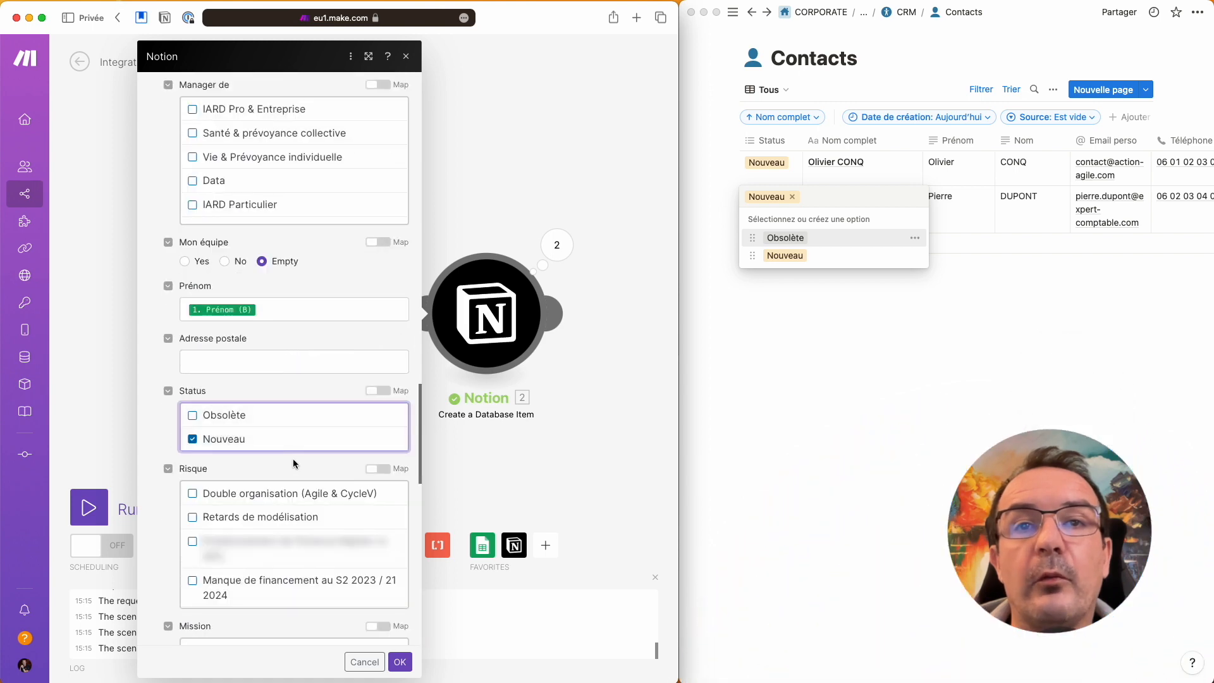
left_click(401, 662)
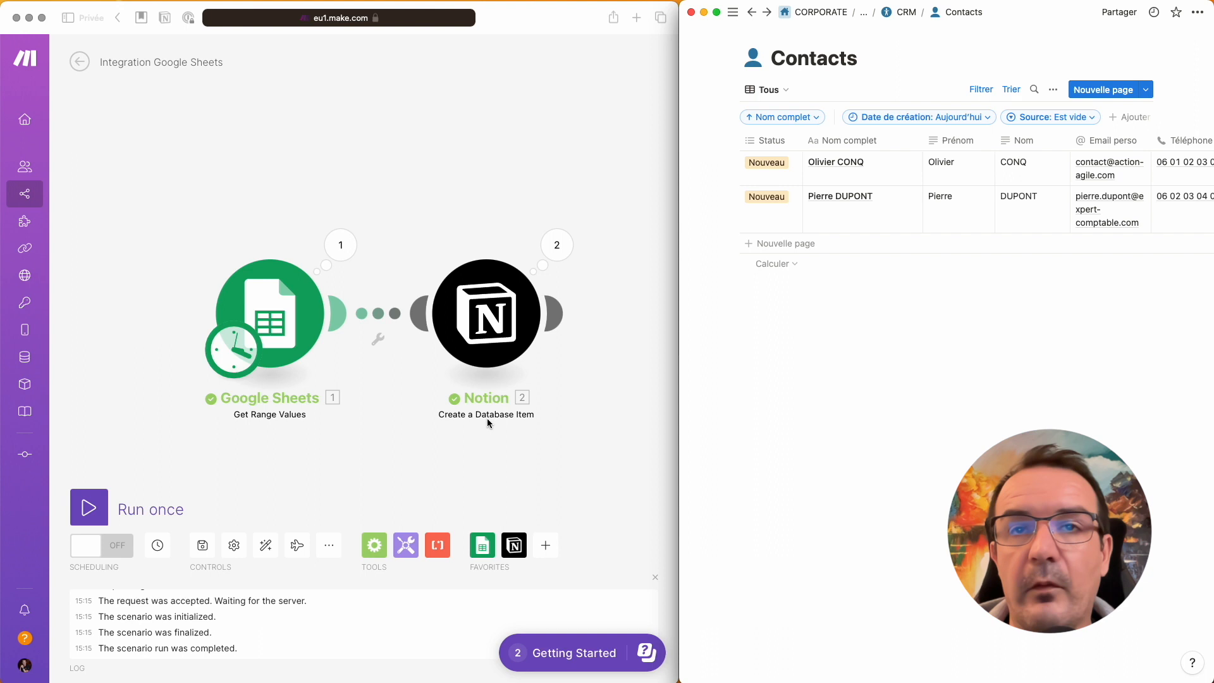
Step: Run the scenario once, duplicating both contacts into four Nouveau rows
left_click(185, 485)
left_click(89, 507)
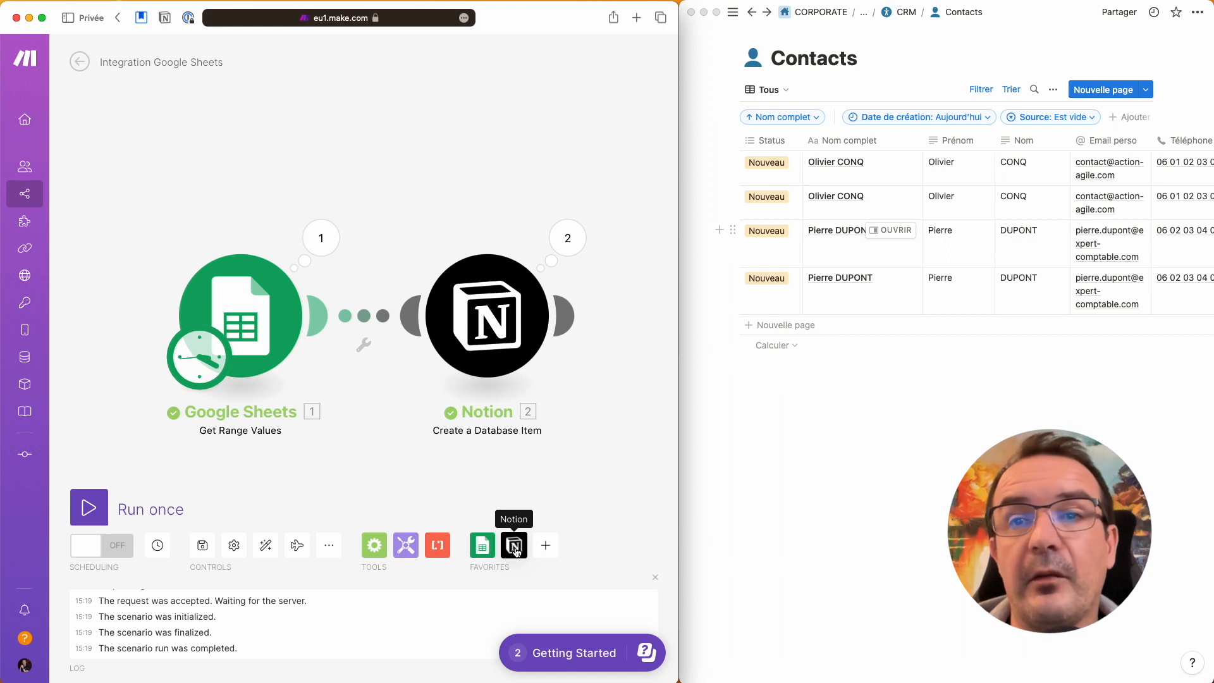
Step: Insert a Notion Search Objects module before Create a Database Item and auto-align the modules
left_click_drag(495, 344, 635, 342)
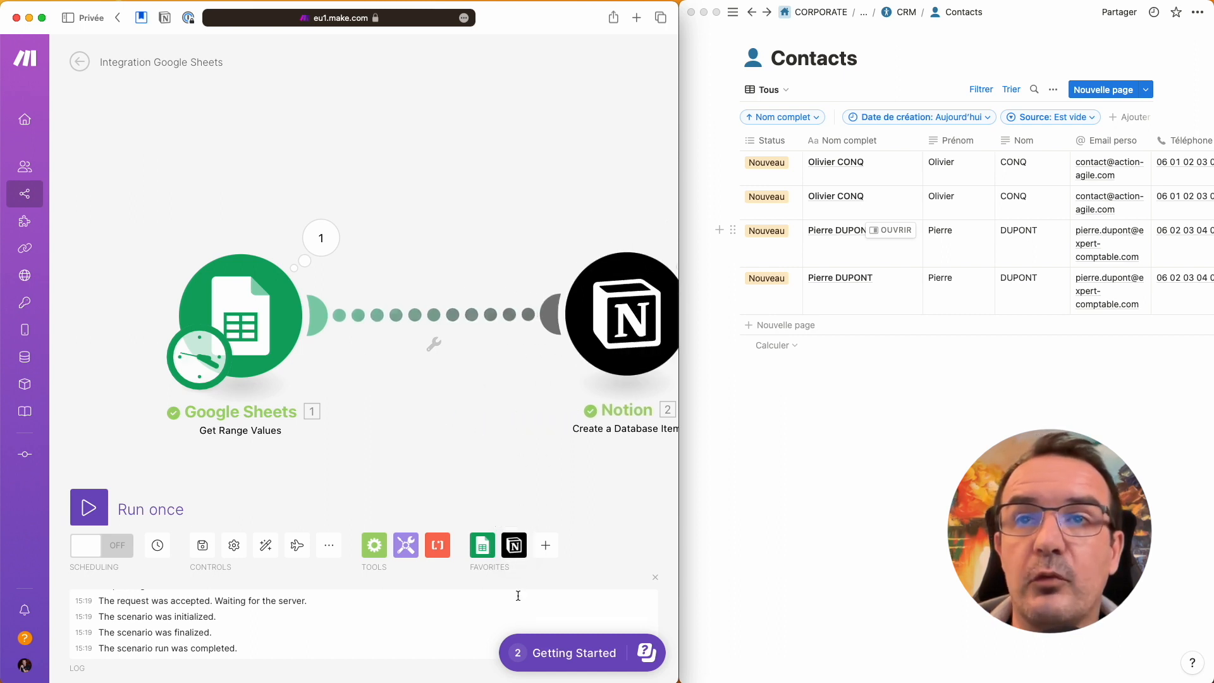
left_click(513, 547)
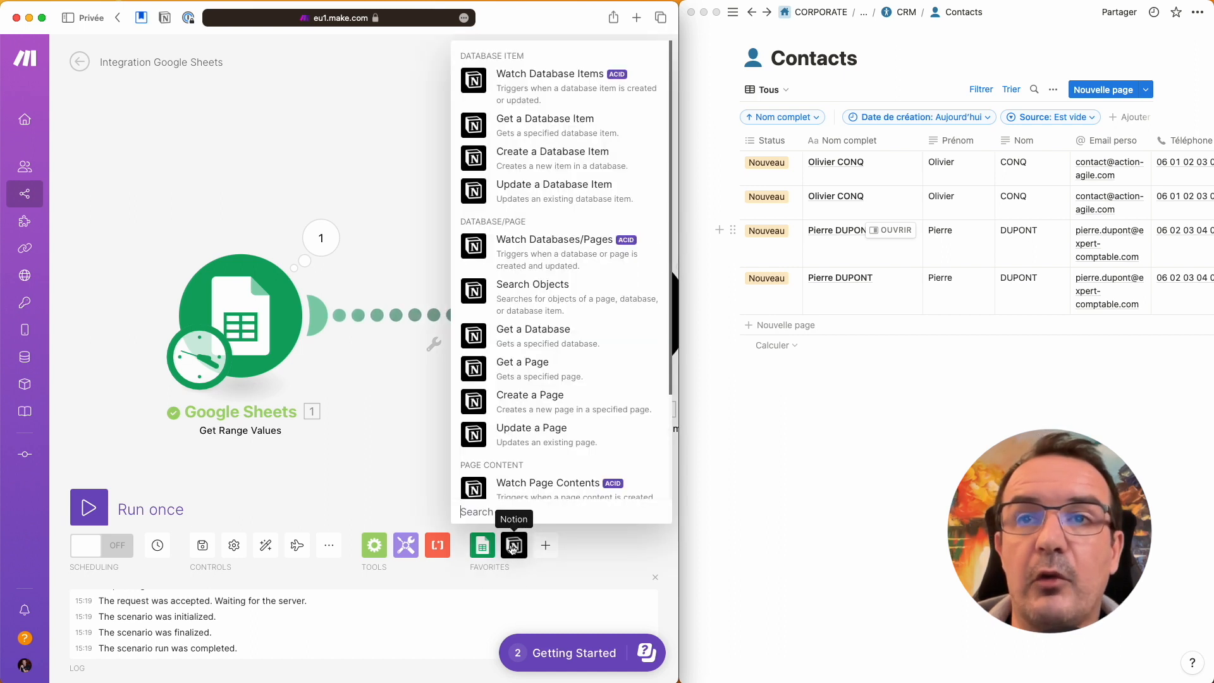
left_click(529, 310)
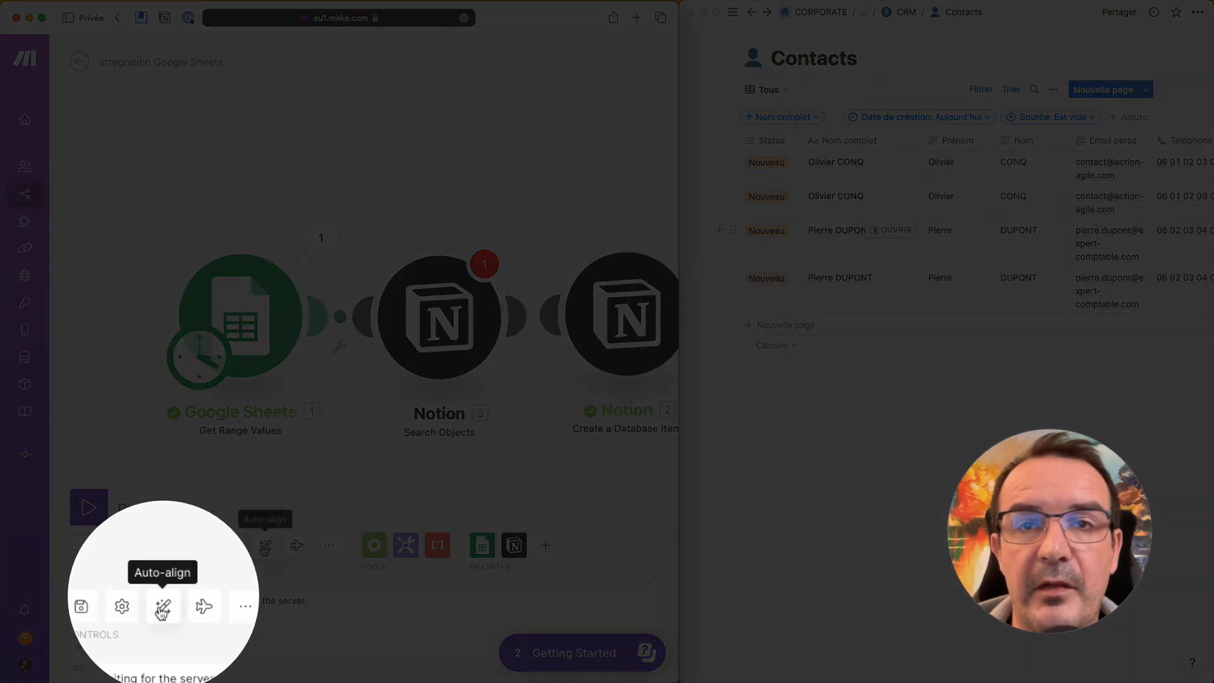
left_click(266, 550)
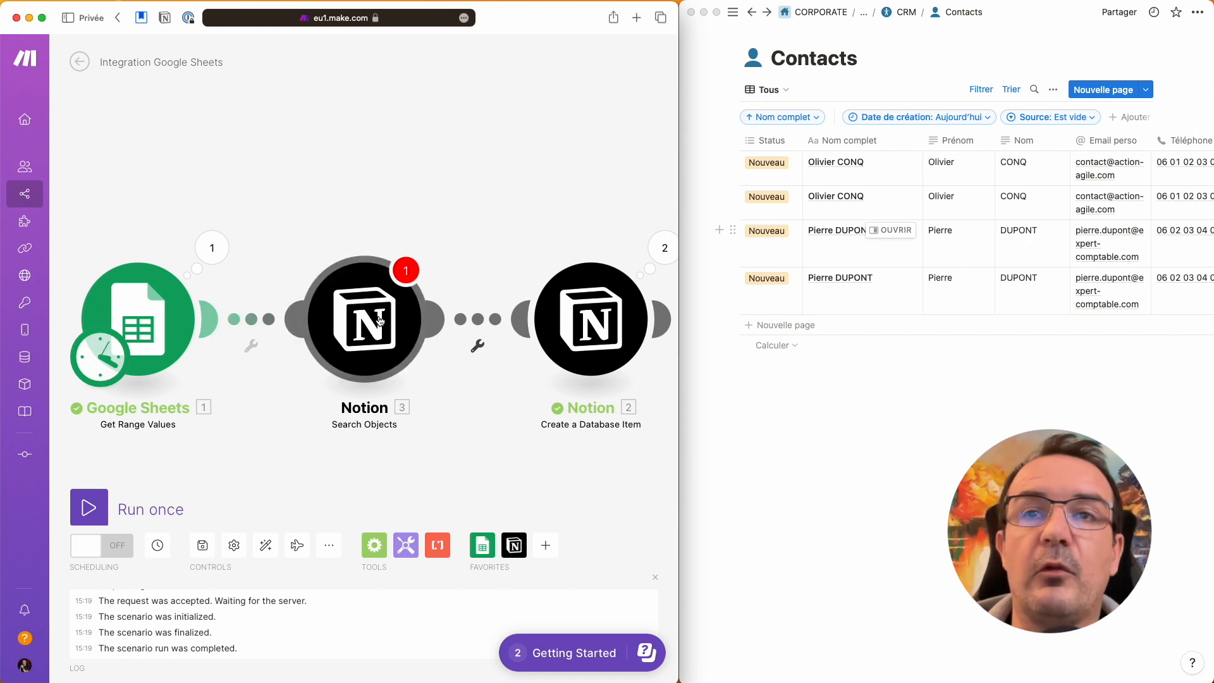
left_click(377, 327)
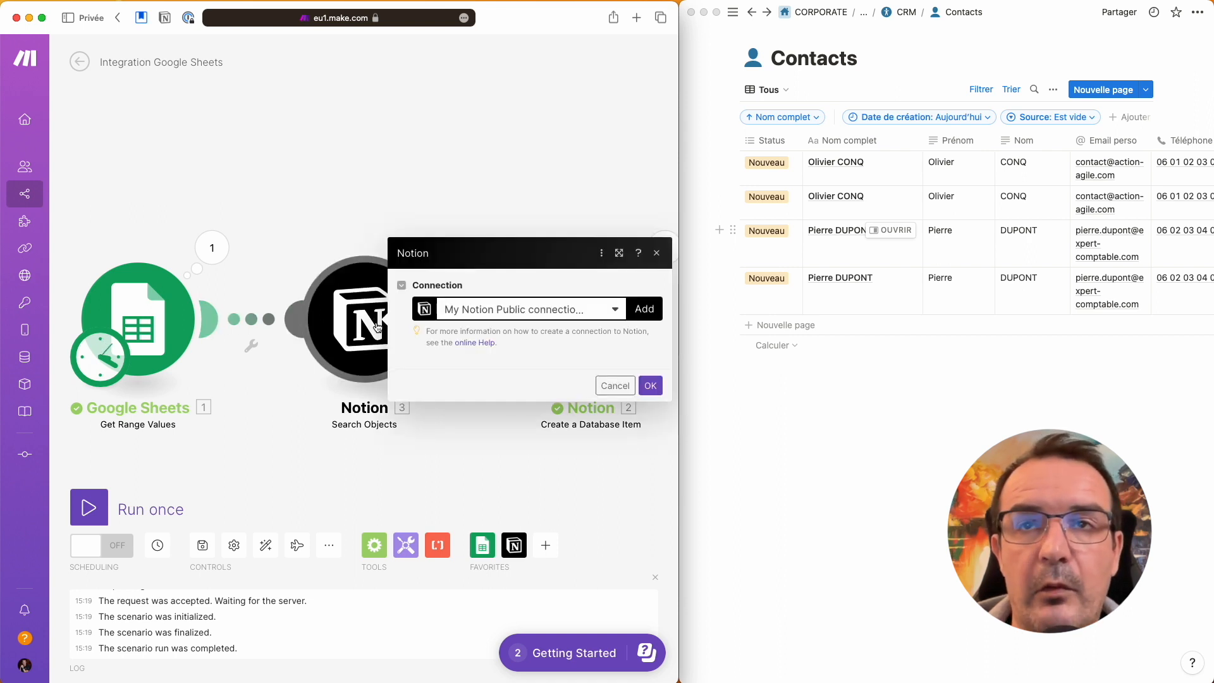
Step: Select the database and filter on Nom complet using a Text: Equals comparison
left_click(621, 360)
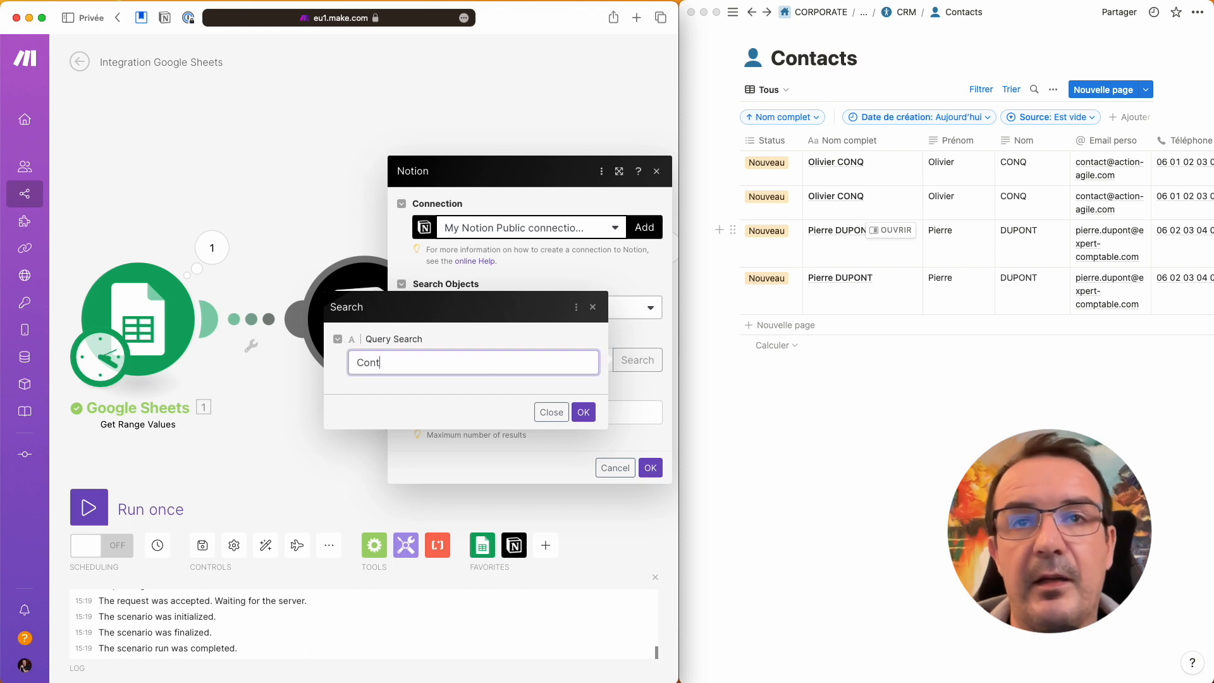
left_click(583, 416)
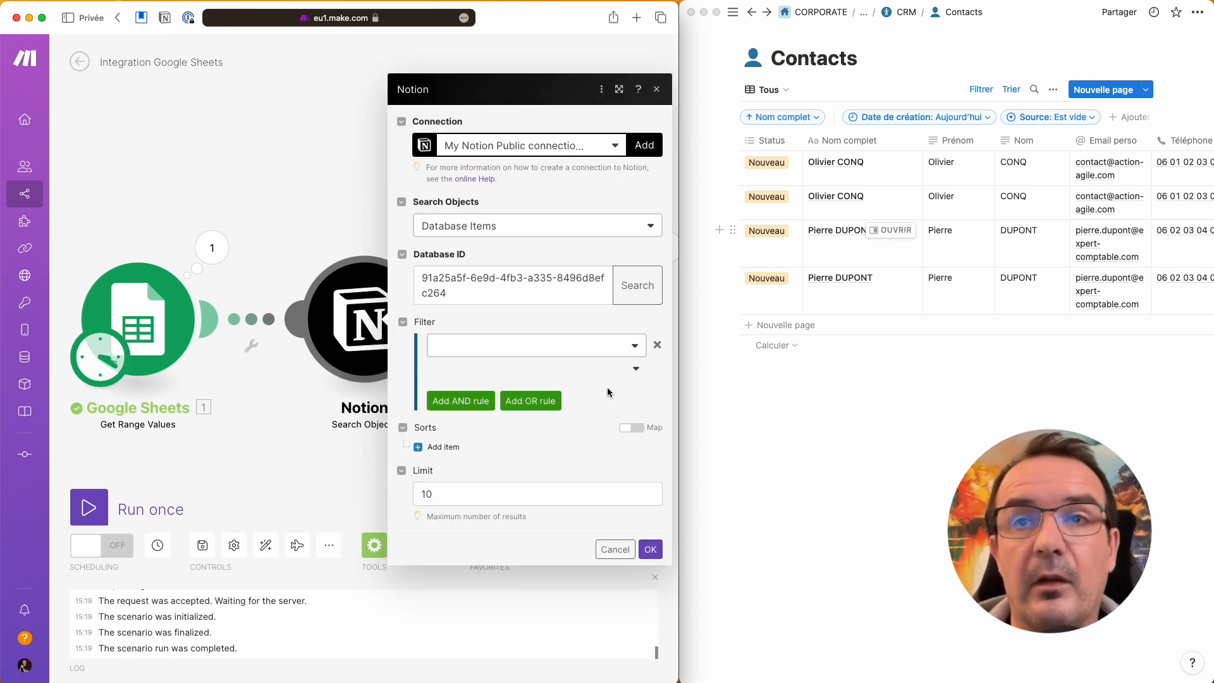
left_click(631, 348)
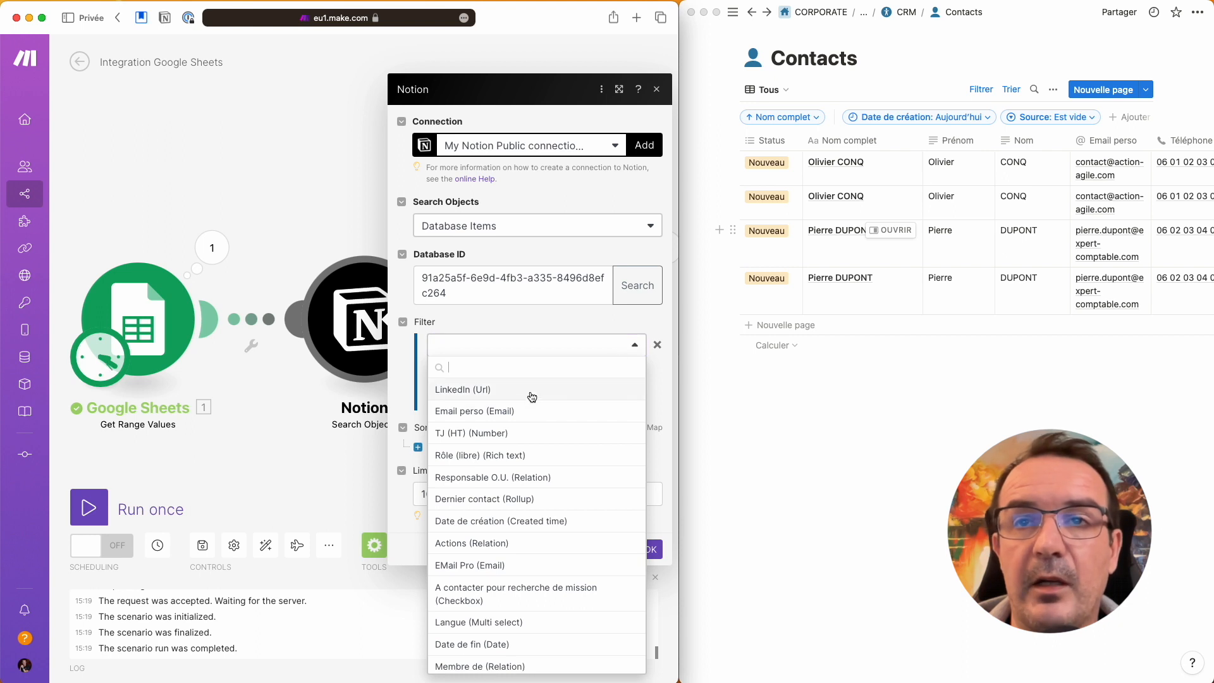
type("Nom")
left_click(501, 434)
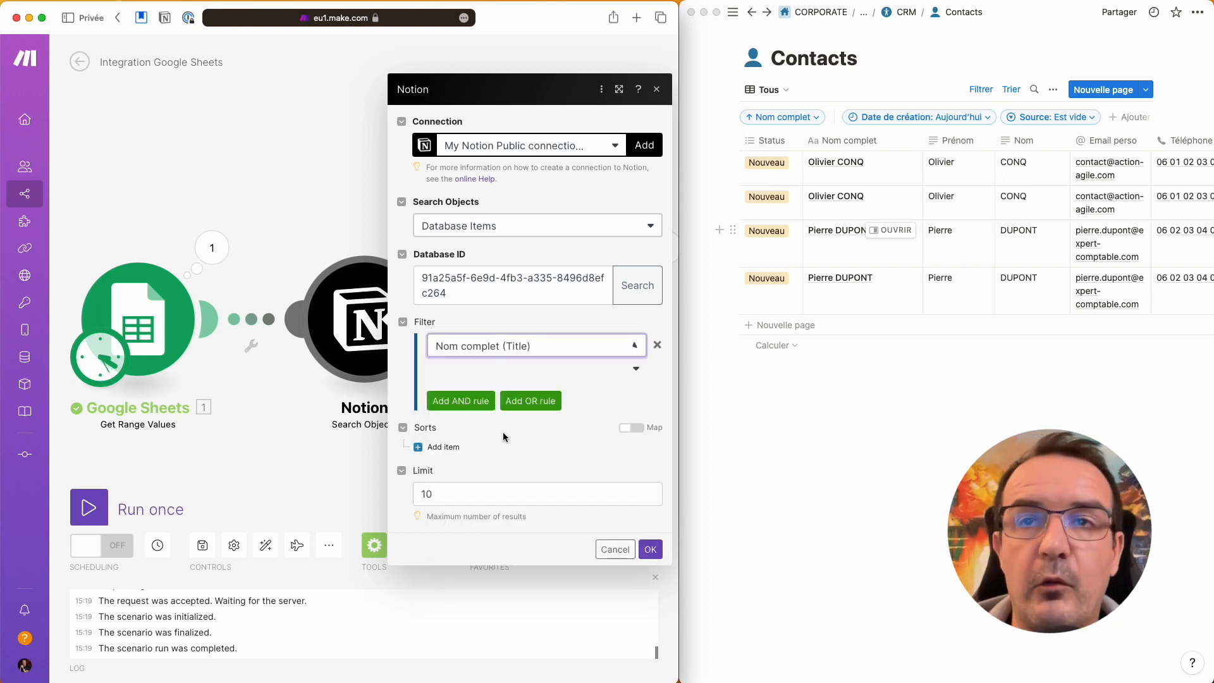
left_click(604, 377)
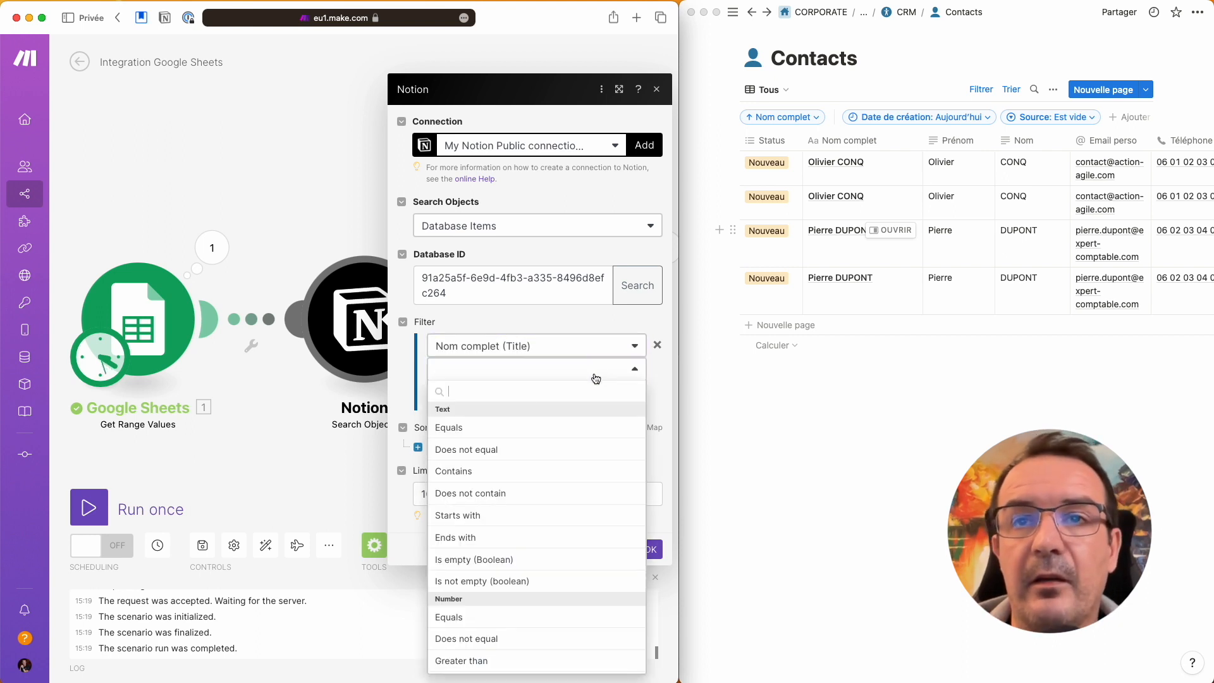
left_click(472, 429)
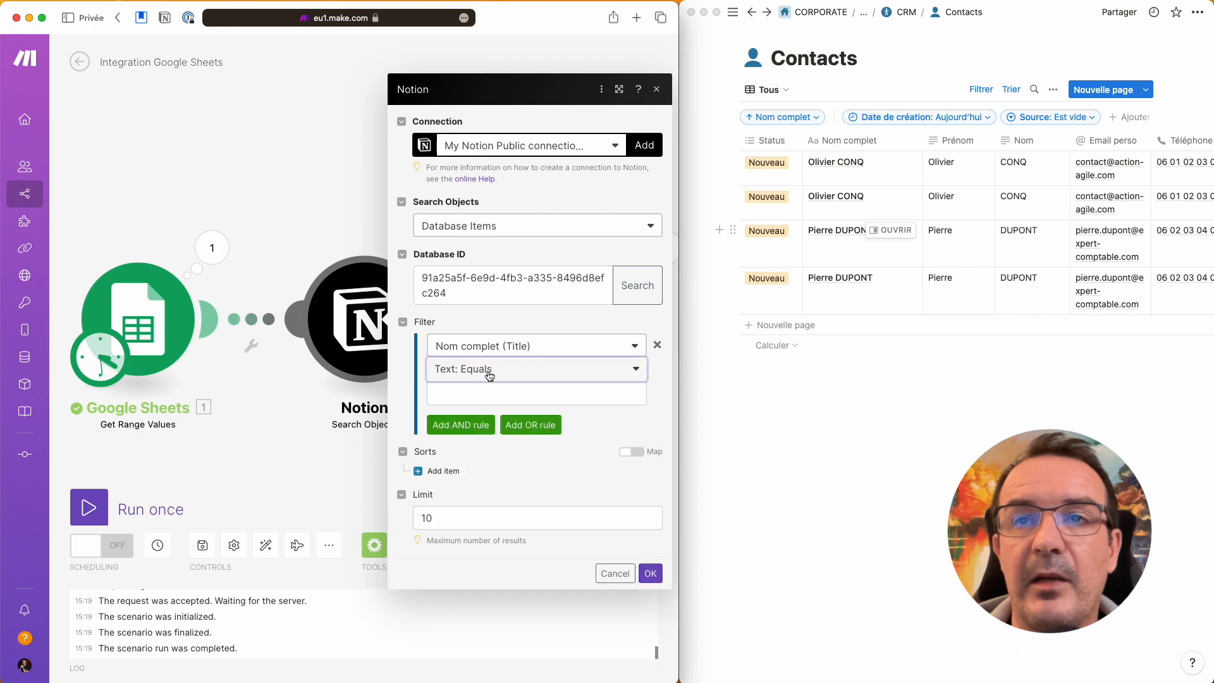
Step: Set the filter value to Prénom (B) Nom (A) and limit results to 1
left_click(490, 393)
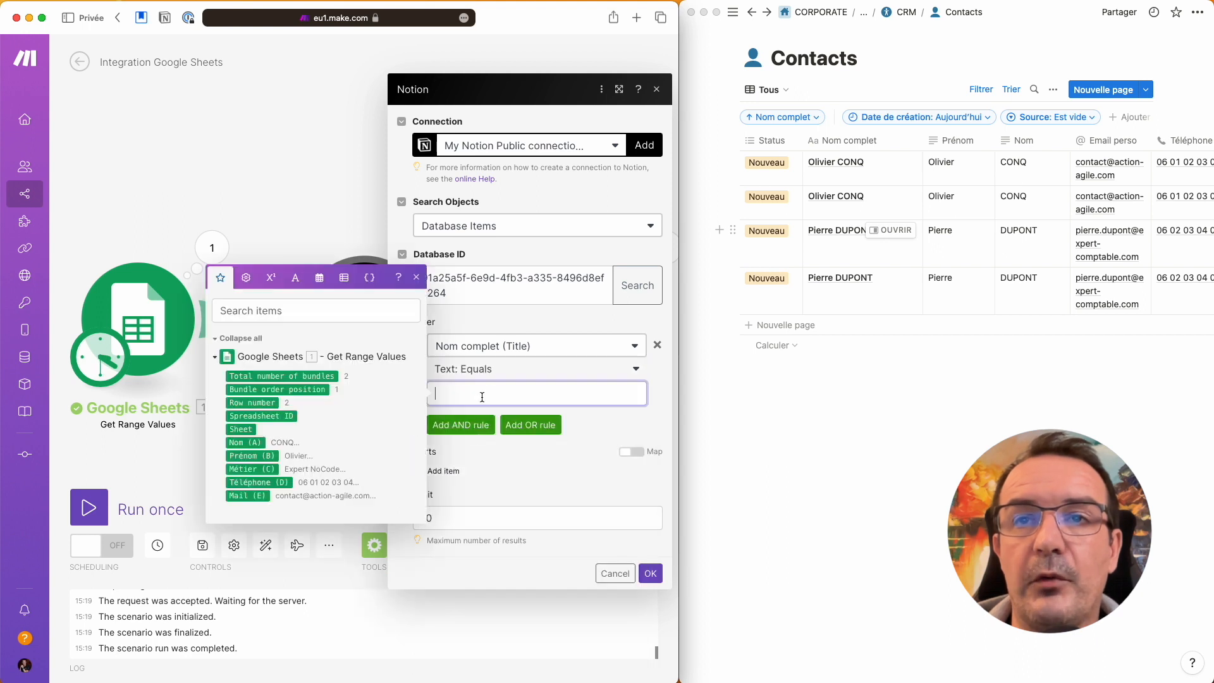
left_click(257, 457)
left_click(246, 442)
left_click(662, 394)
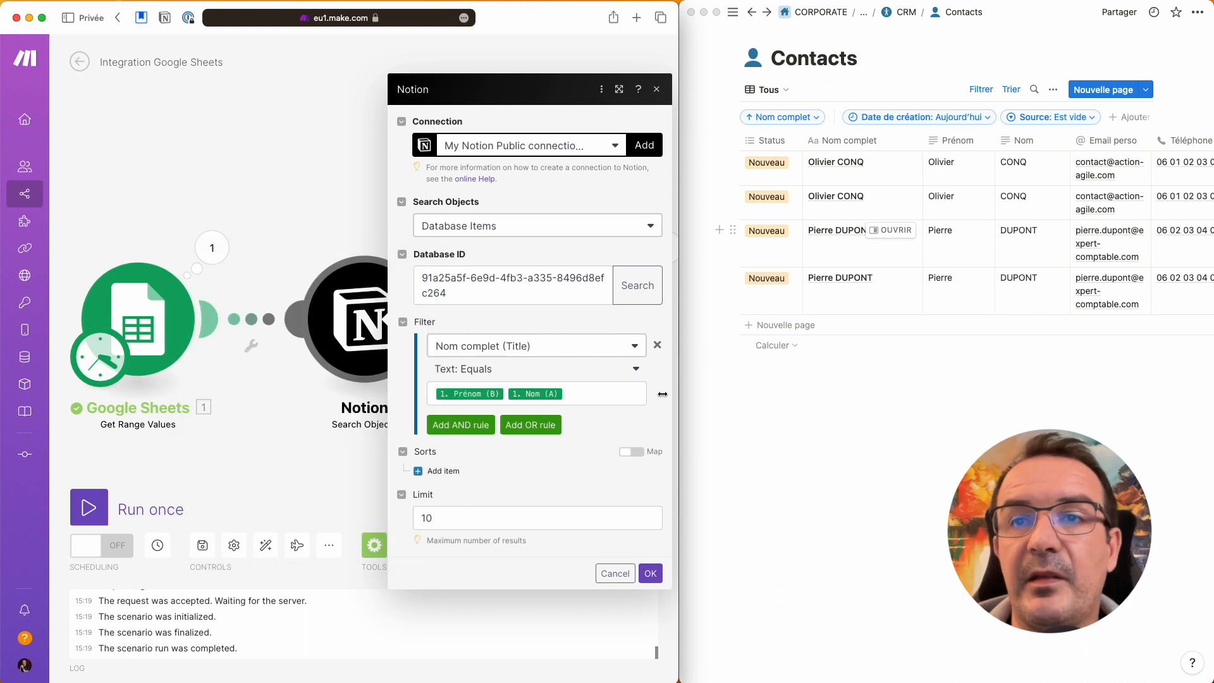
left_click(483, 517)
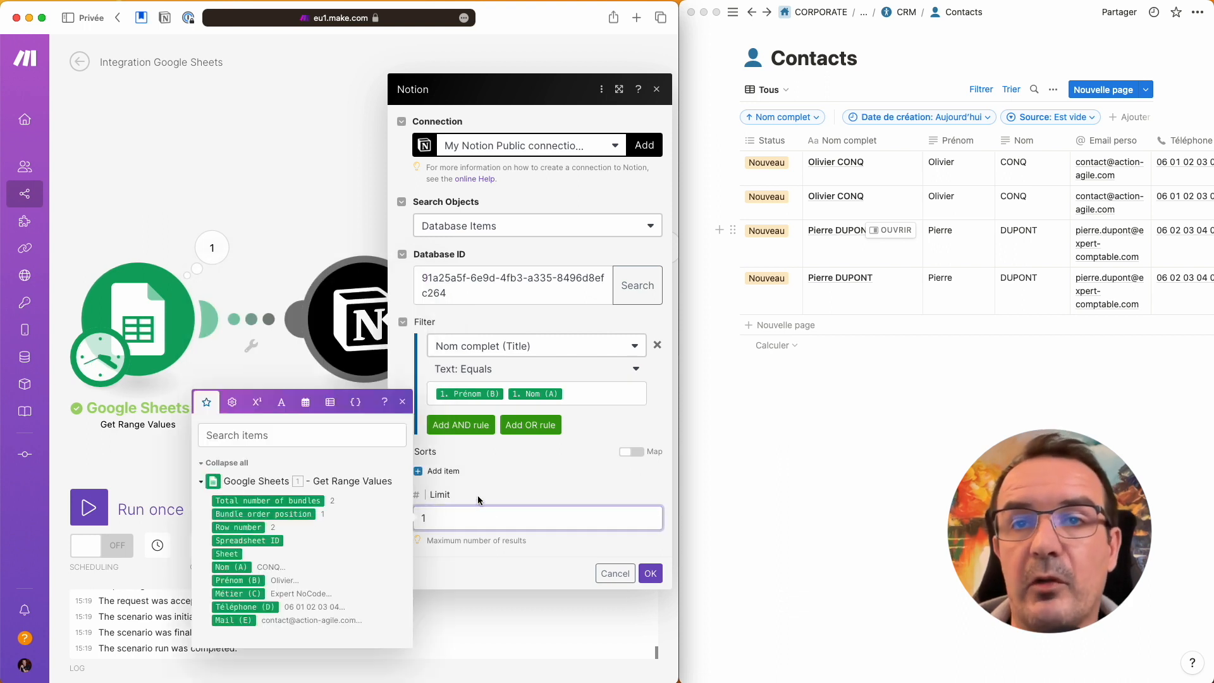
left_click(478, 500)
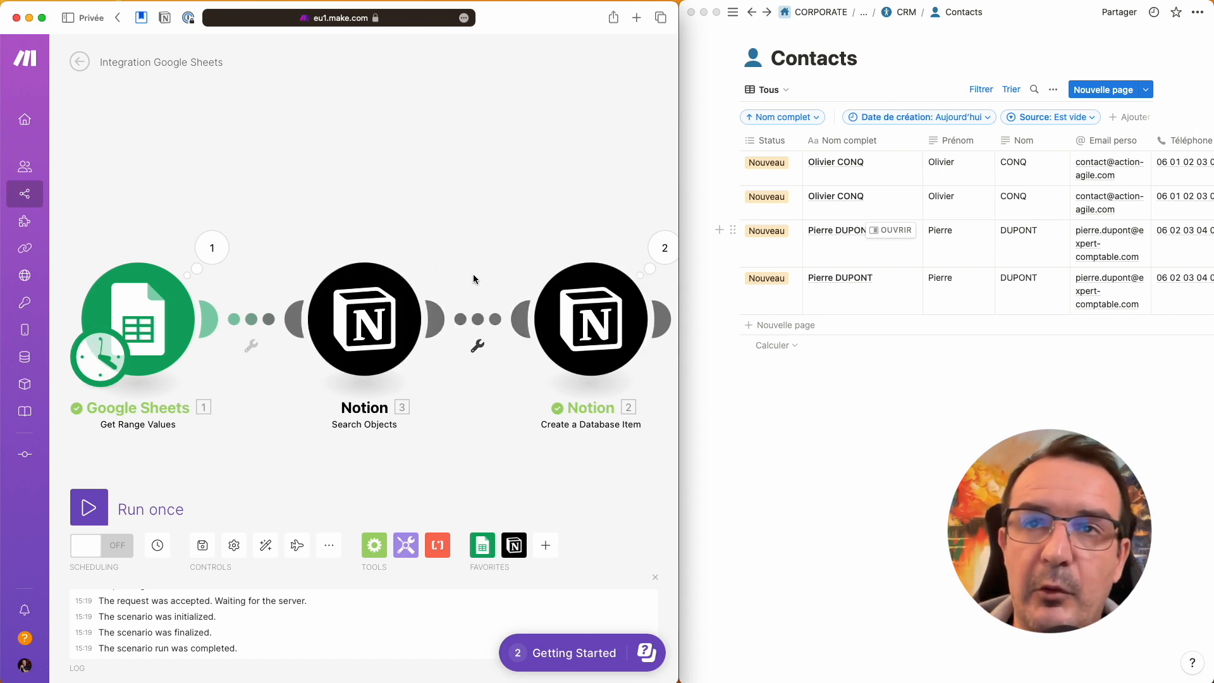
Step: Set up a filter labelled NOUVEAU on the link between the Notion modules
left_click(477, 347)
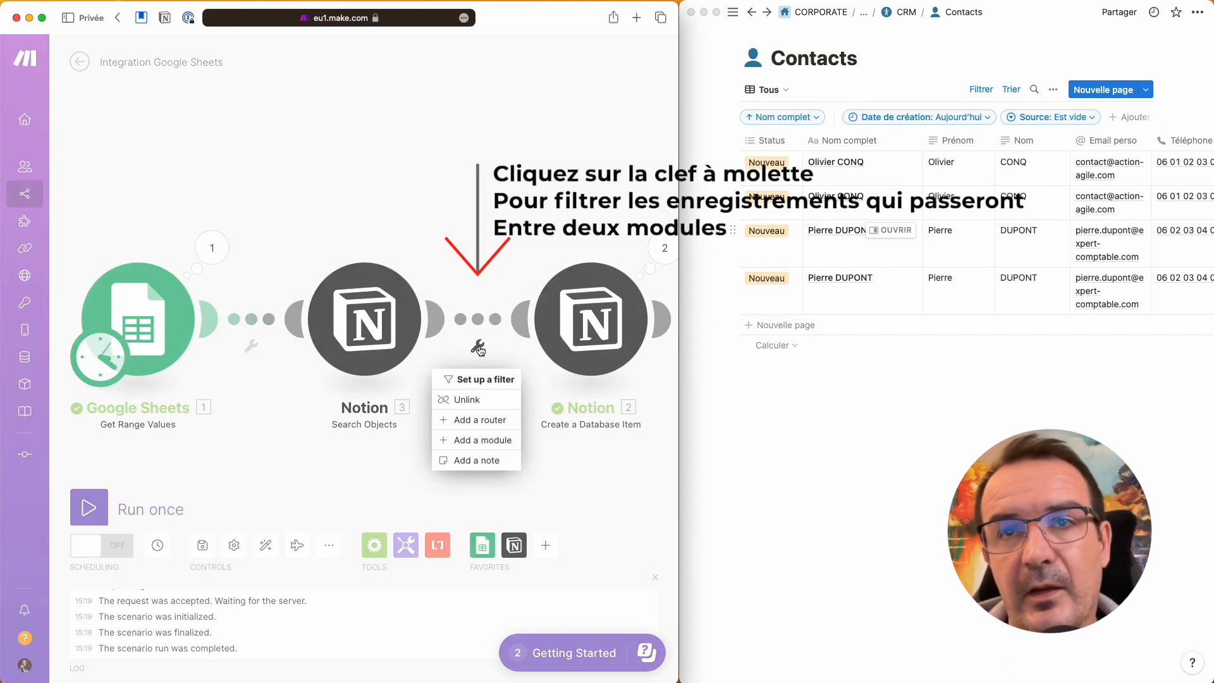
left_click(468, 380)
left_click(281, 262)
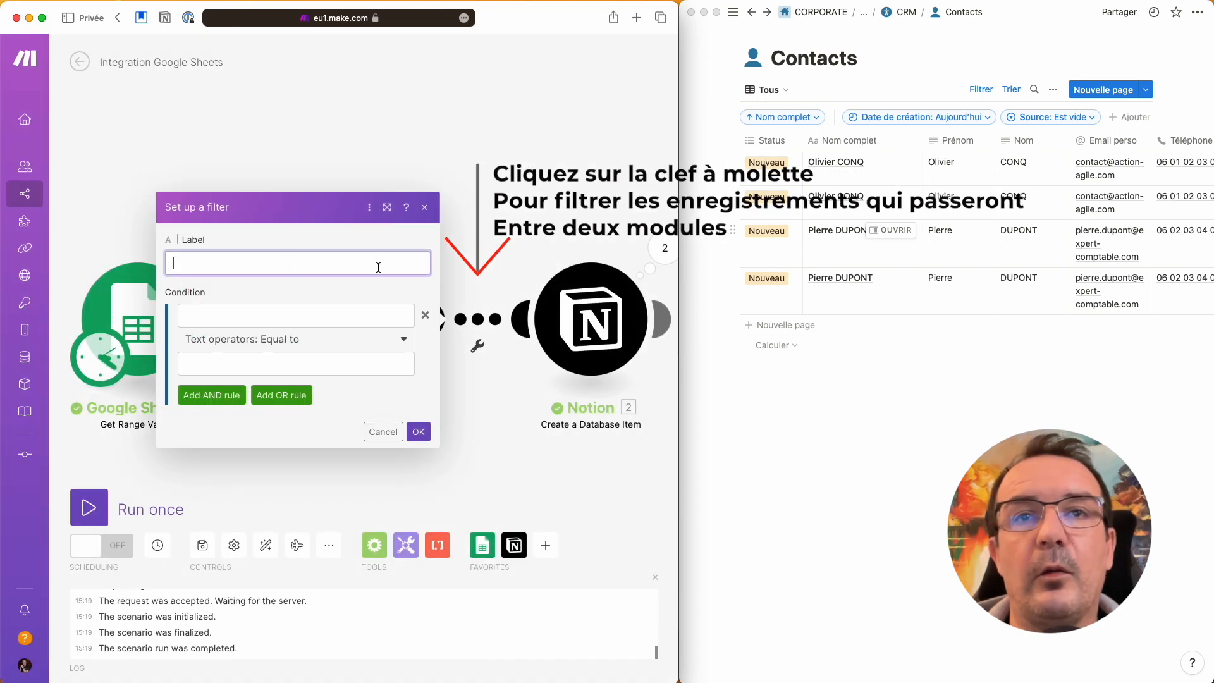
type("NOUVEAU")
key("Tab")
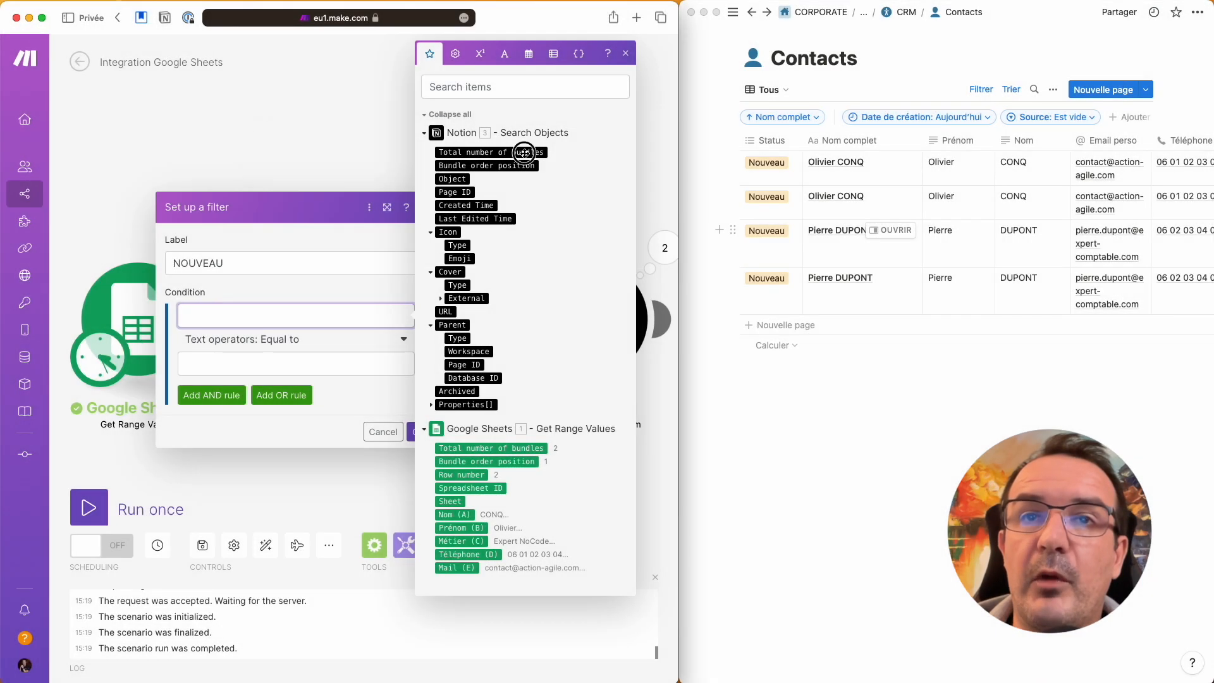
Step: Make the condition Total number of bundles numerically equal to 0 and save the filter
left_click(524, 153)
left_click(298, 342)
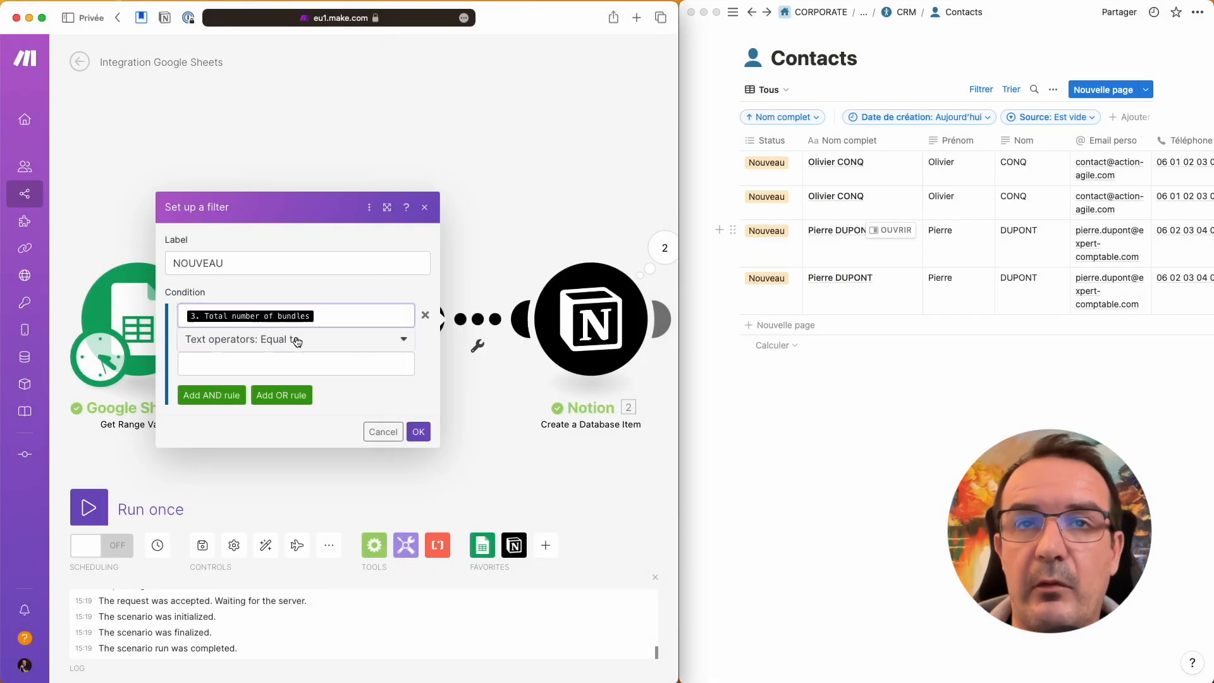
left_click(294, 342)
scroll(269, 583, "down", 10)
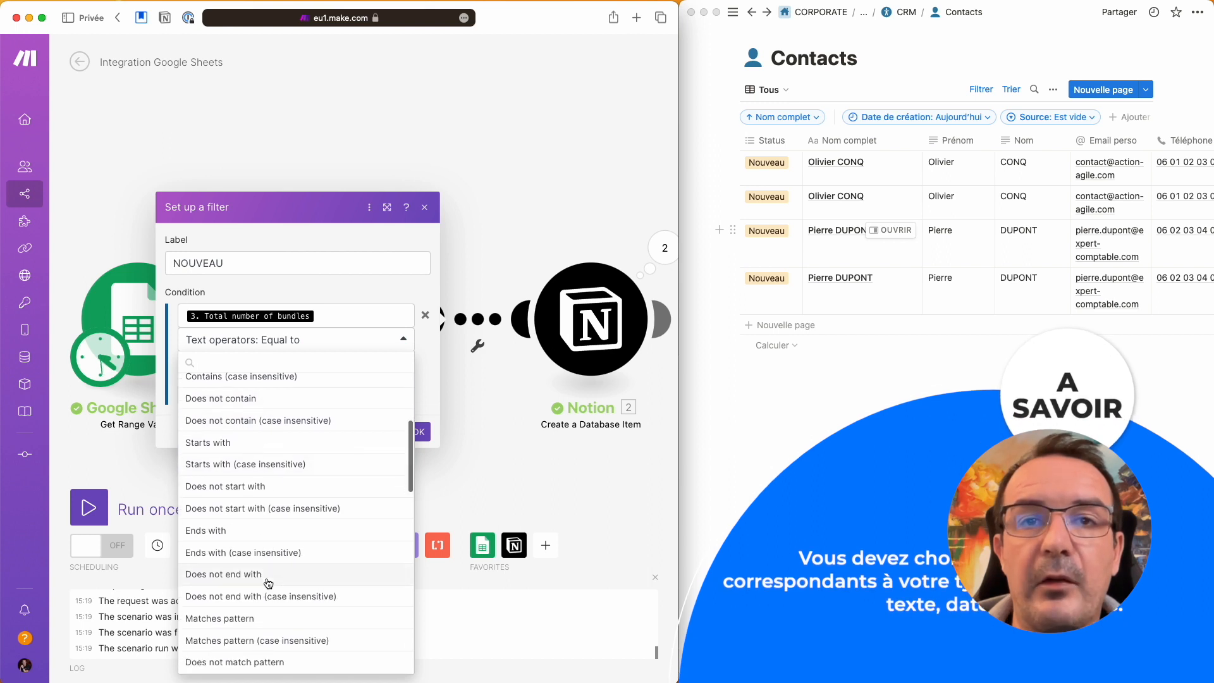
left_click(216, 563)
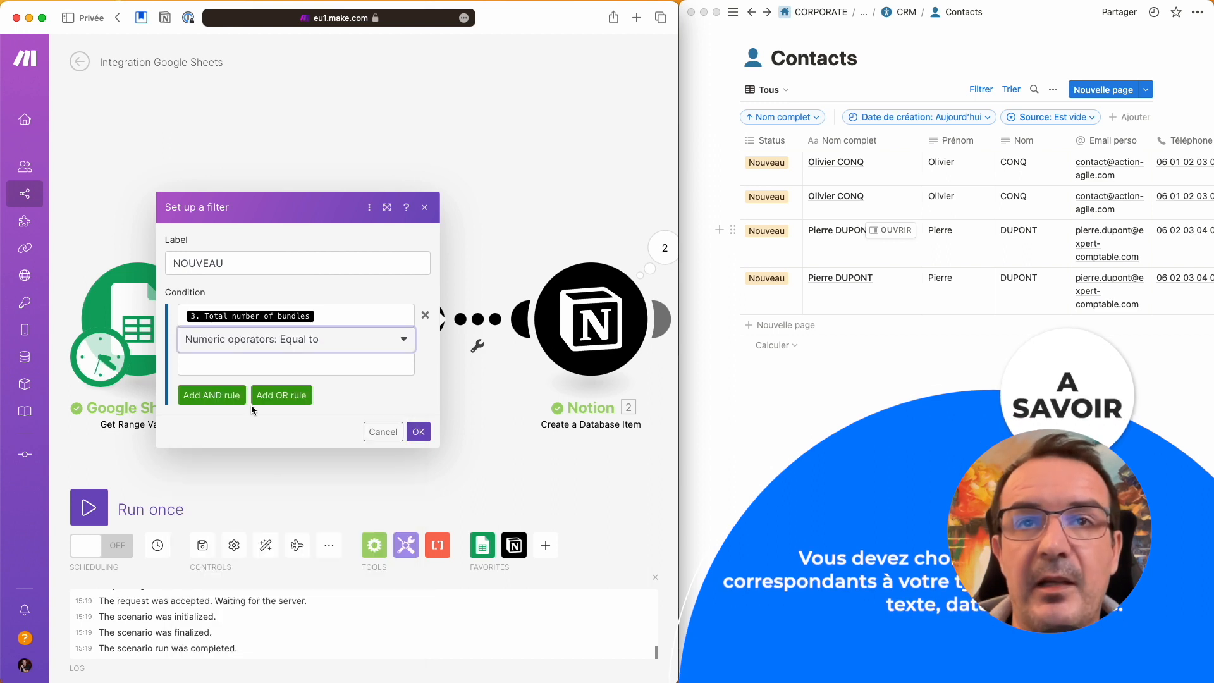
left_click(233, 358)
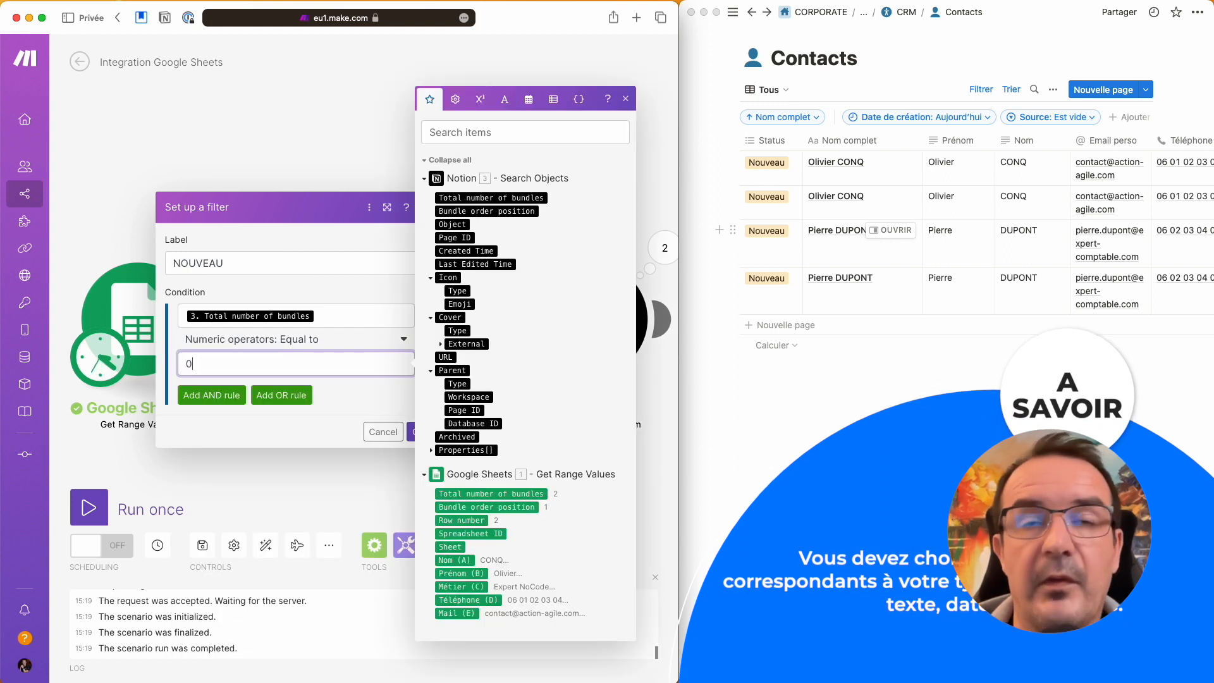
left_click(326, 408)
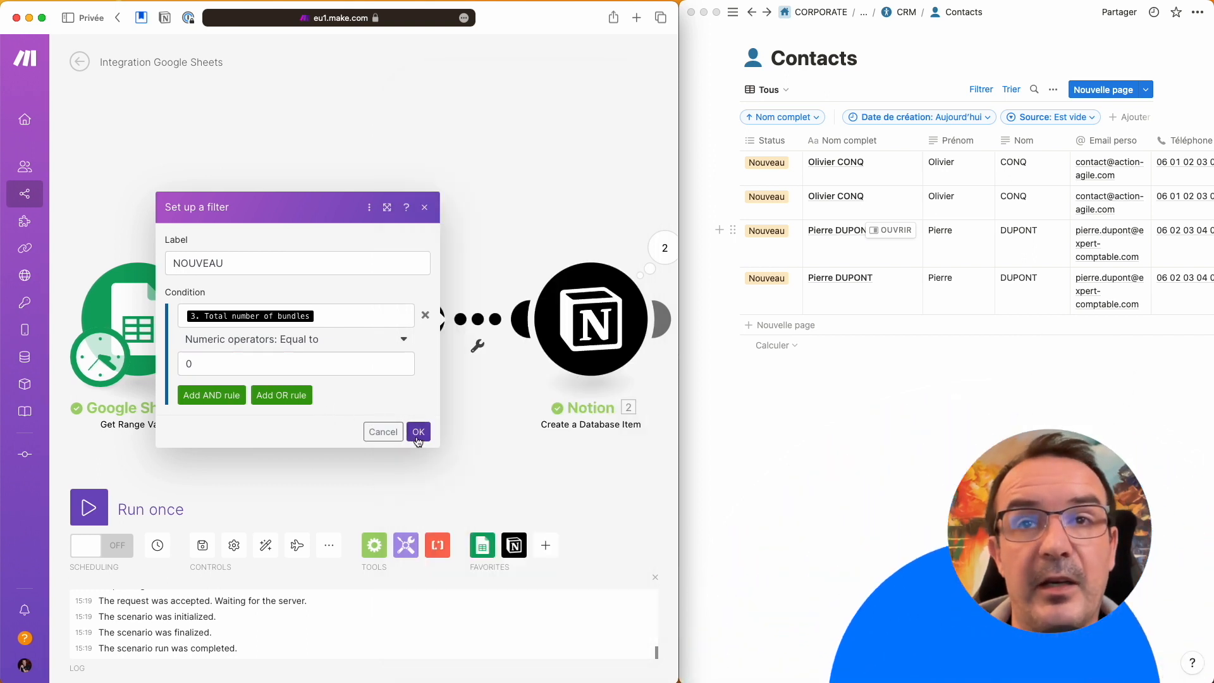
left_click(418, 435)
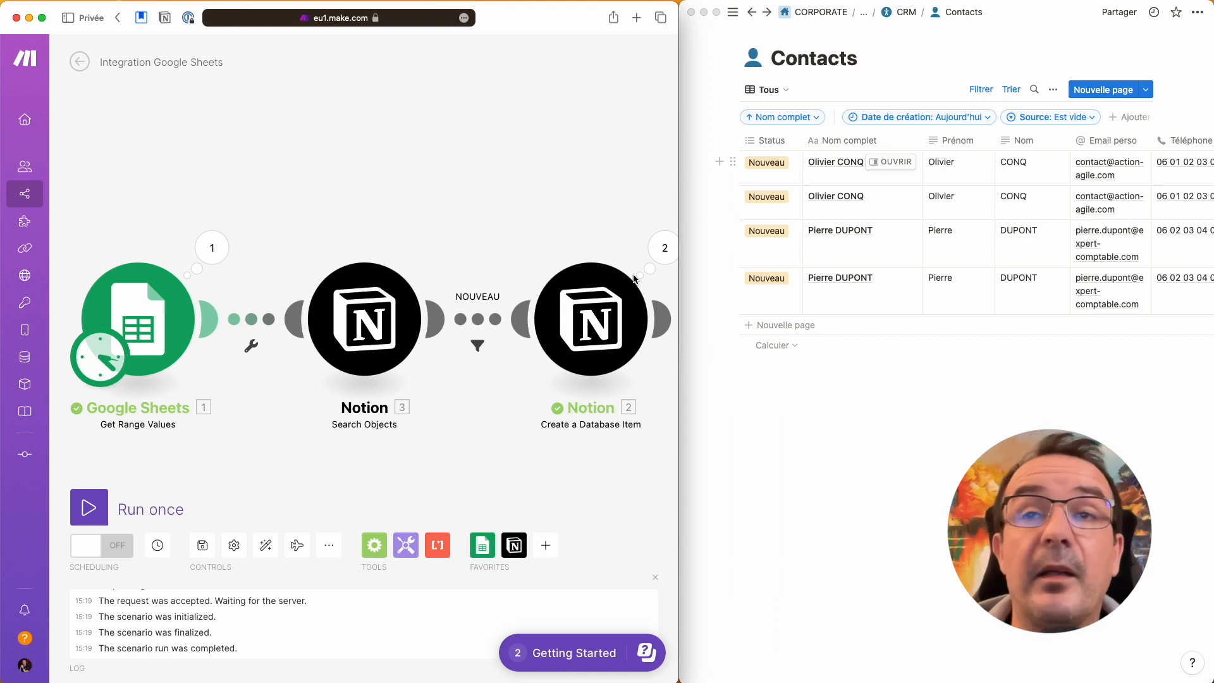
left_click(499, 310)
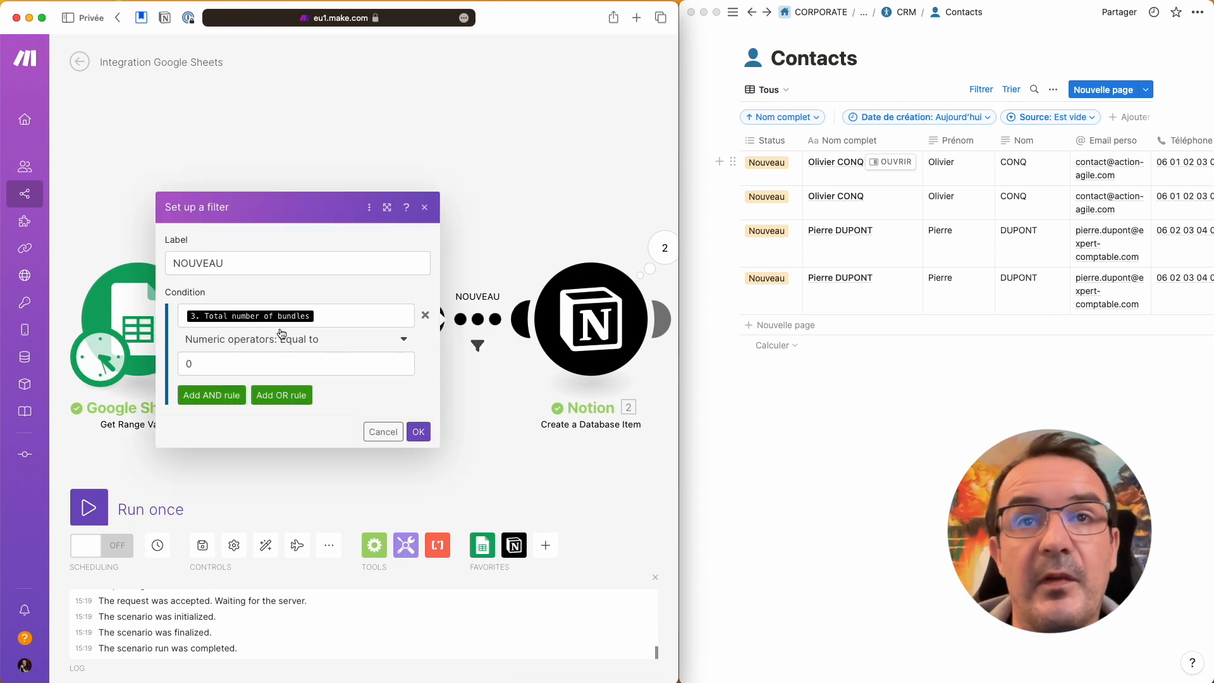
left_click(521, 264)
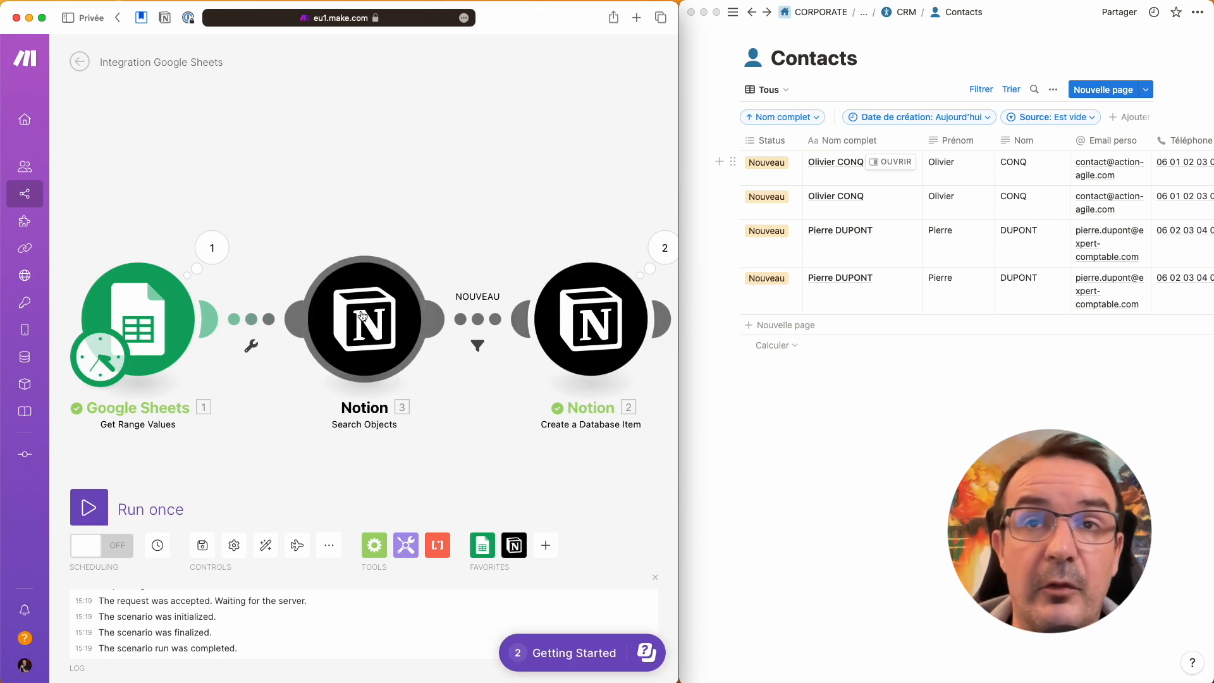
Step: Run the scenario once and review the Google Sheets and Notion Search Objects results
left_click(141, 507)
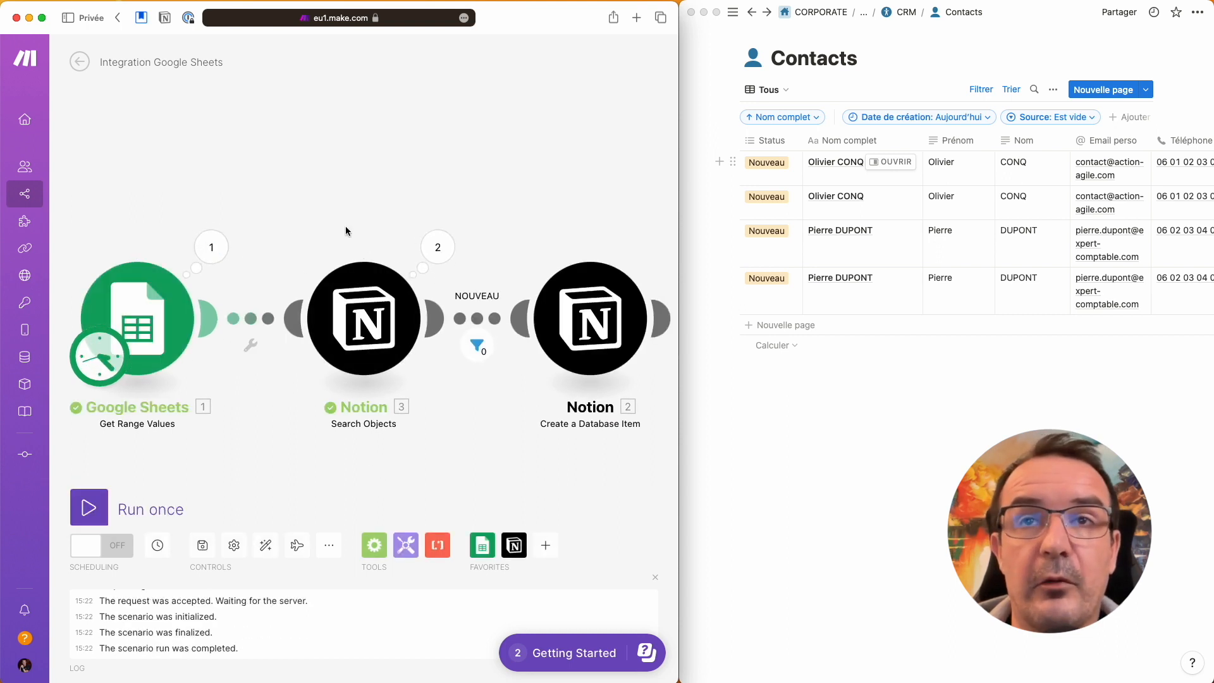
left_click(212, 247)
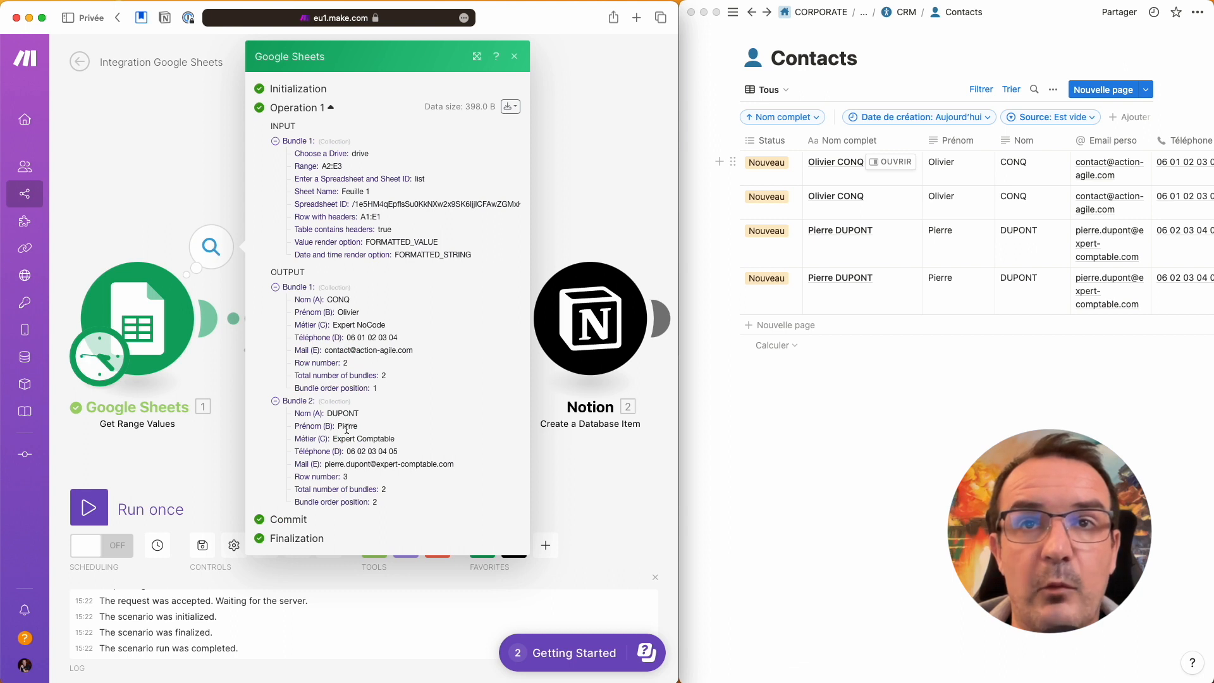
left_click(201, 238)
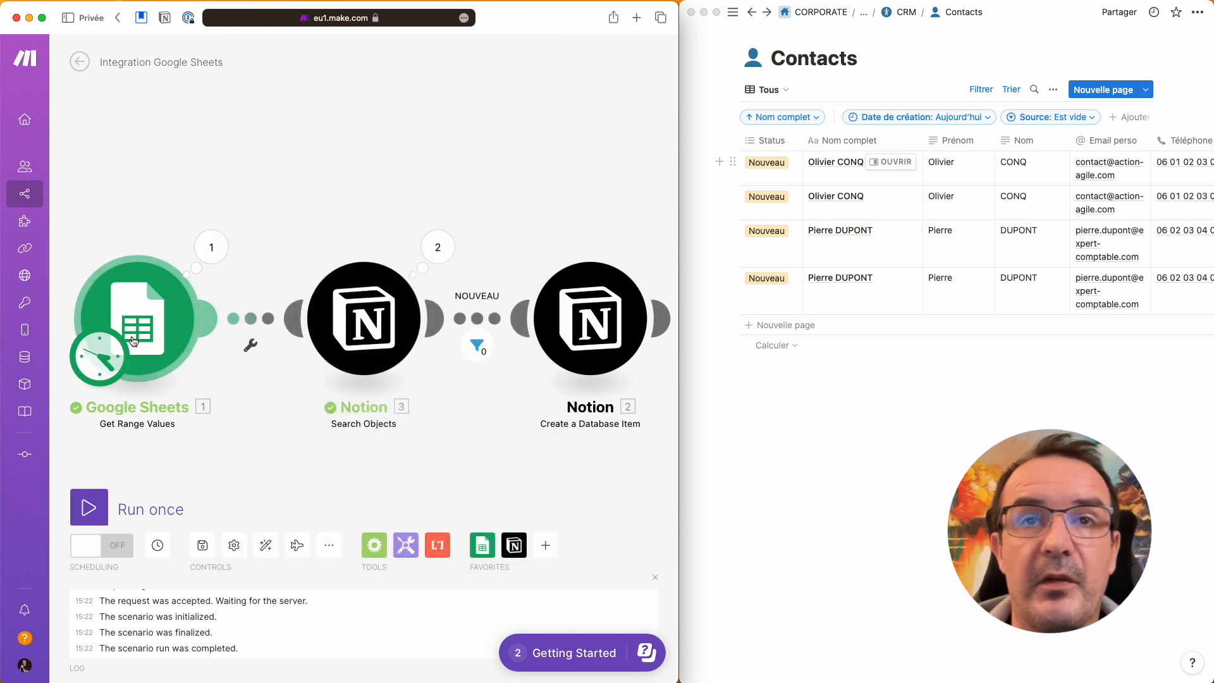
left_click(438, 250)
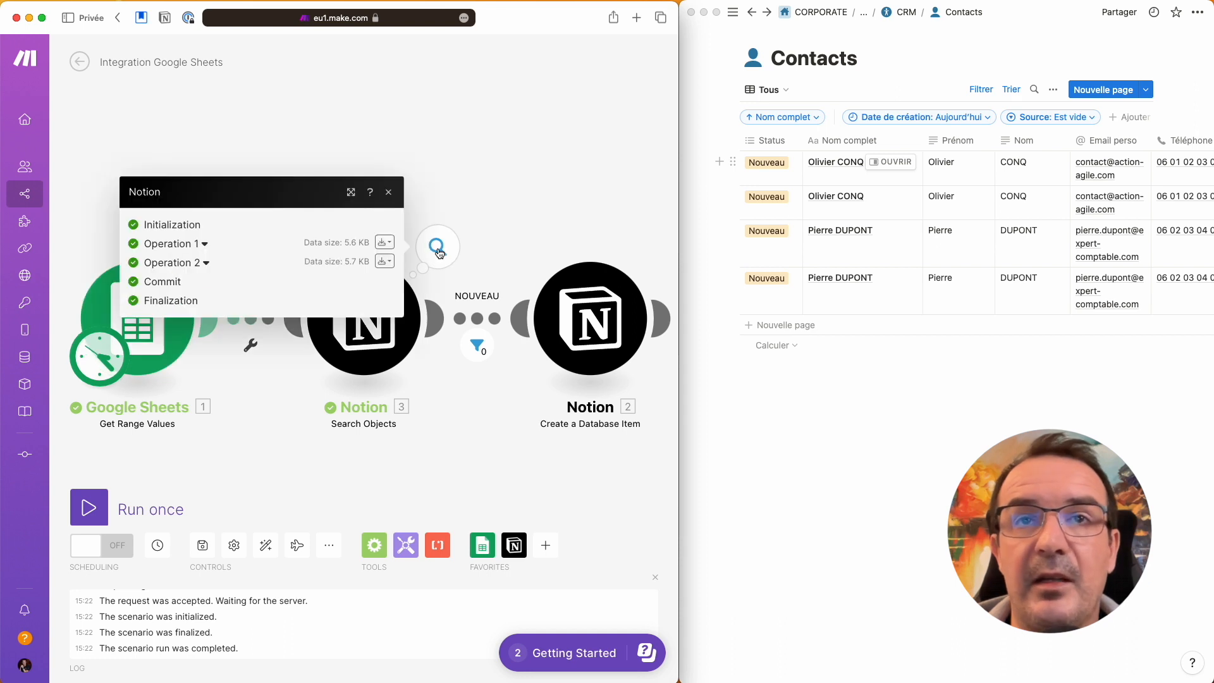
Step: Expand Operation 1's search filter to show the rule matching Nom complet to the existing contact
left_click(201, 244)
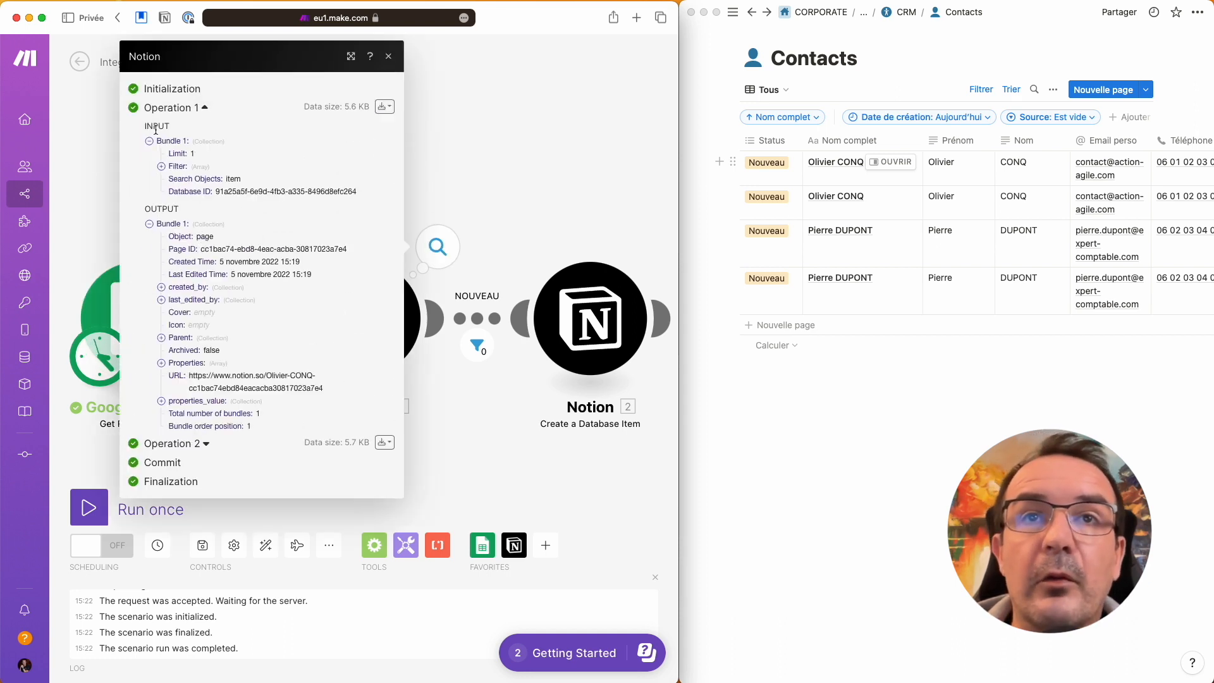
left_click(162, 166)
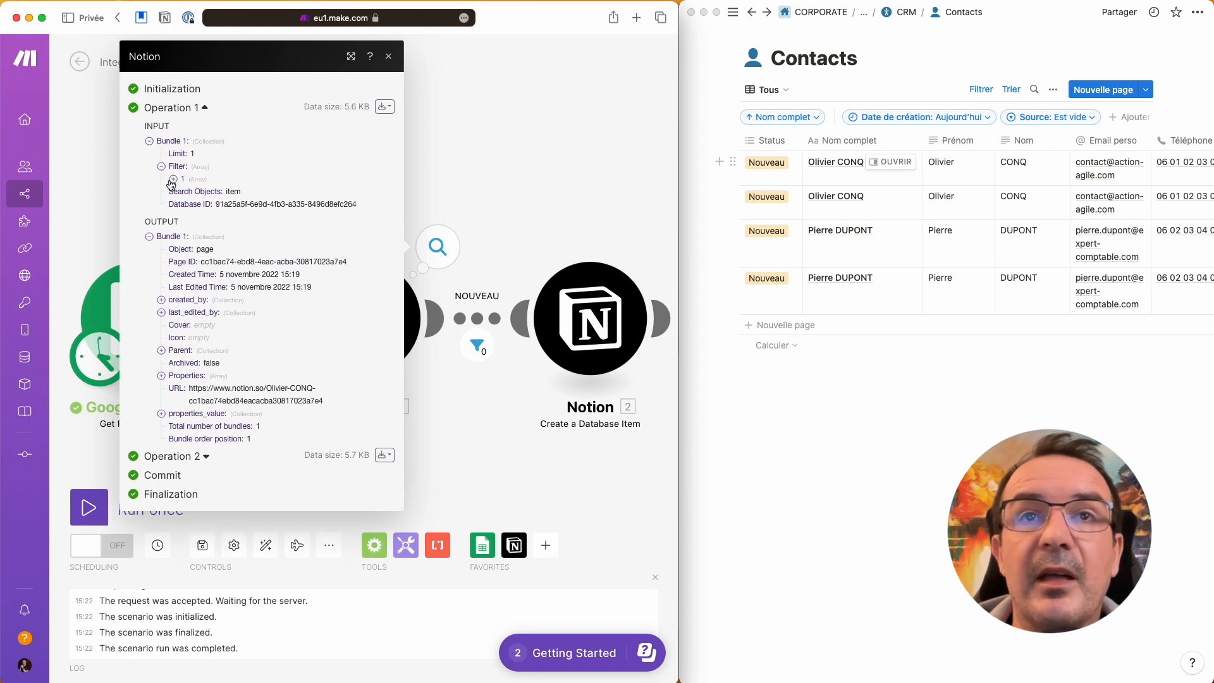
left_click(173, 179)
left_click(185, 192)
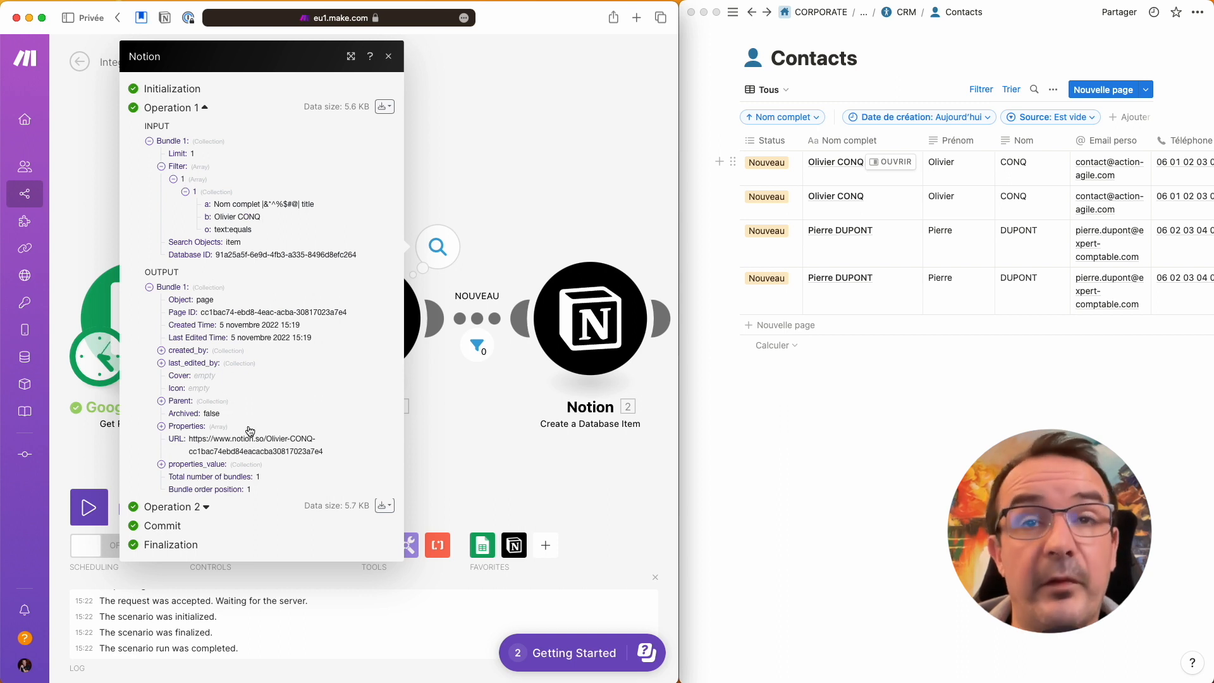
Step: Review the found record's property values and Total number of bundles 1, then close the results
left_click(162, 465)
scroll(221, 476, "down", 2)
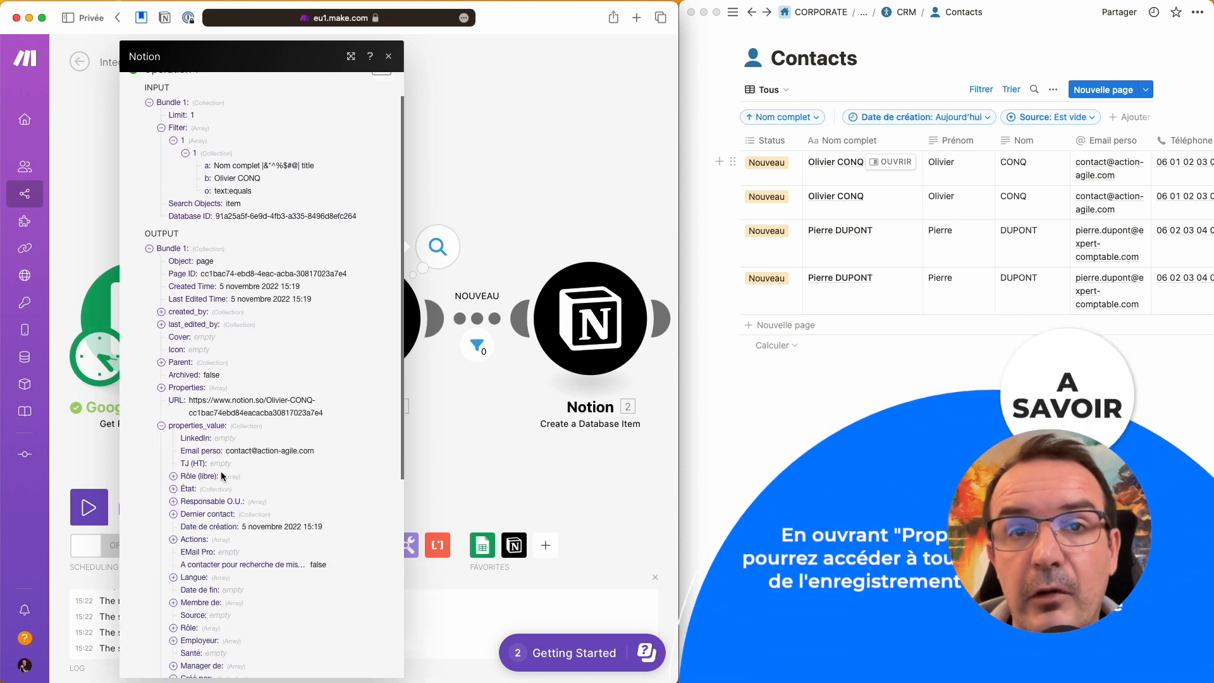
scroll(222, 476, "down", 4)
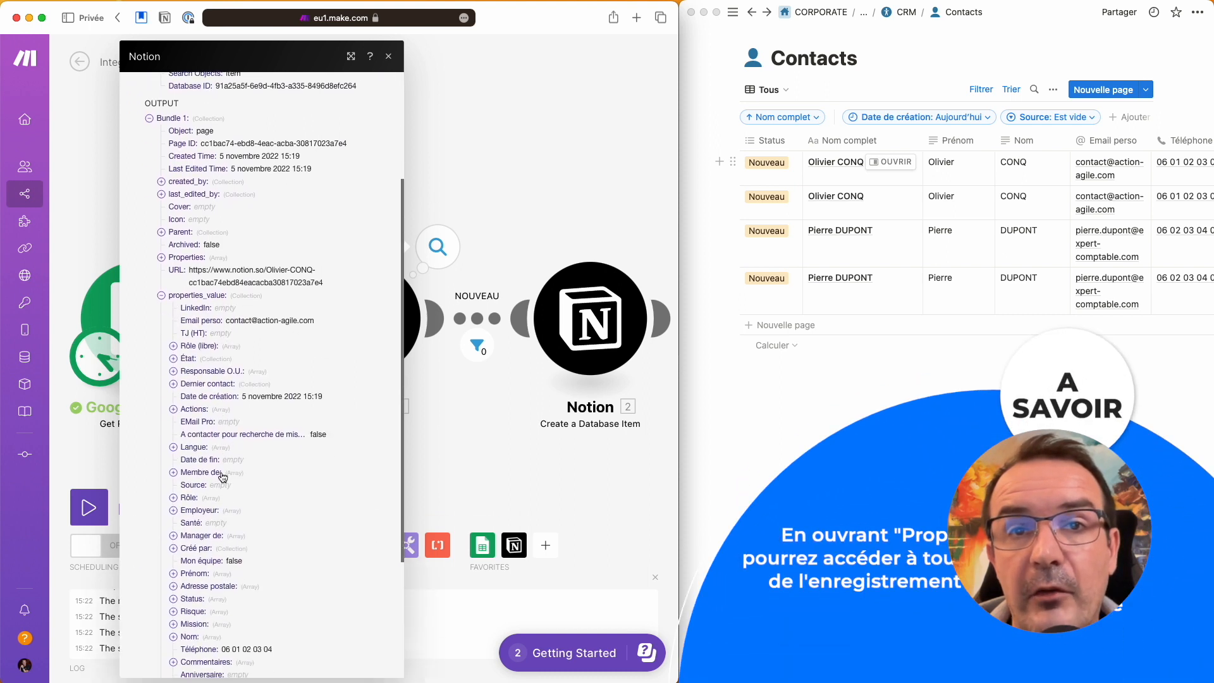
left_click(161, 295)
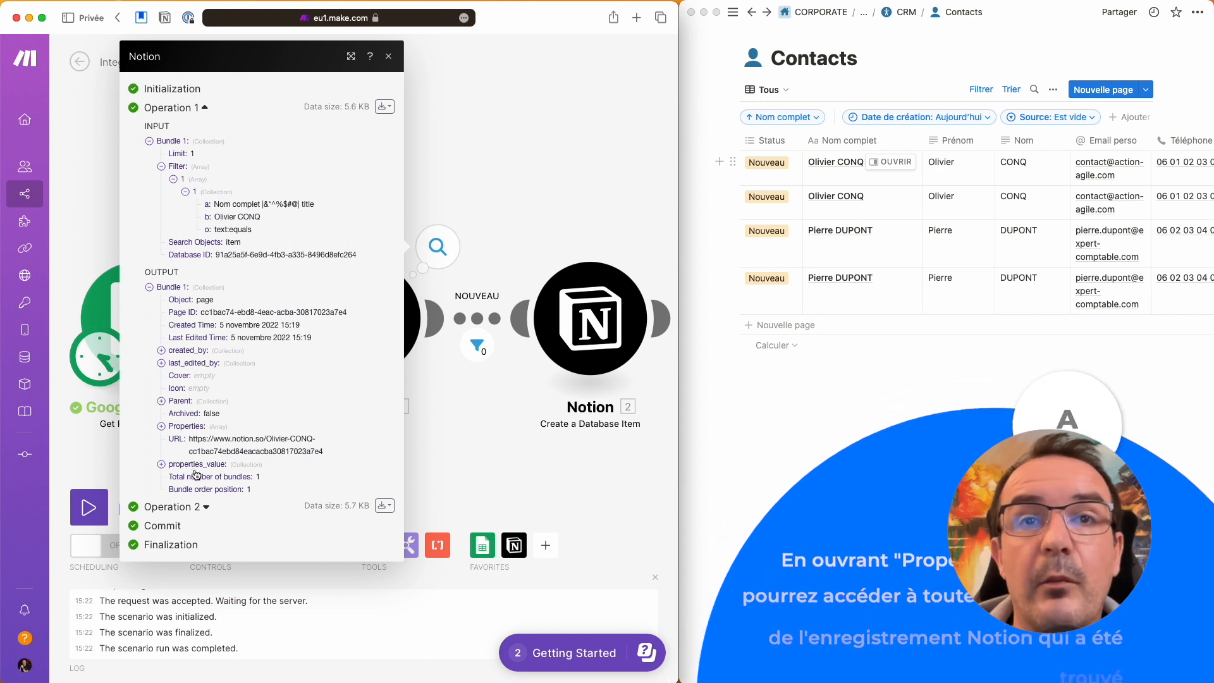
left_click_drag(172, 479, 252, 476)
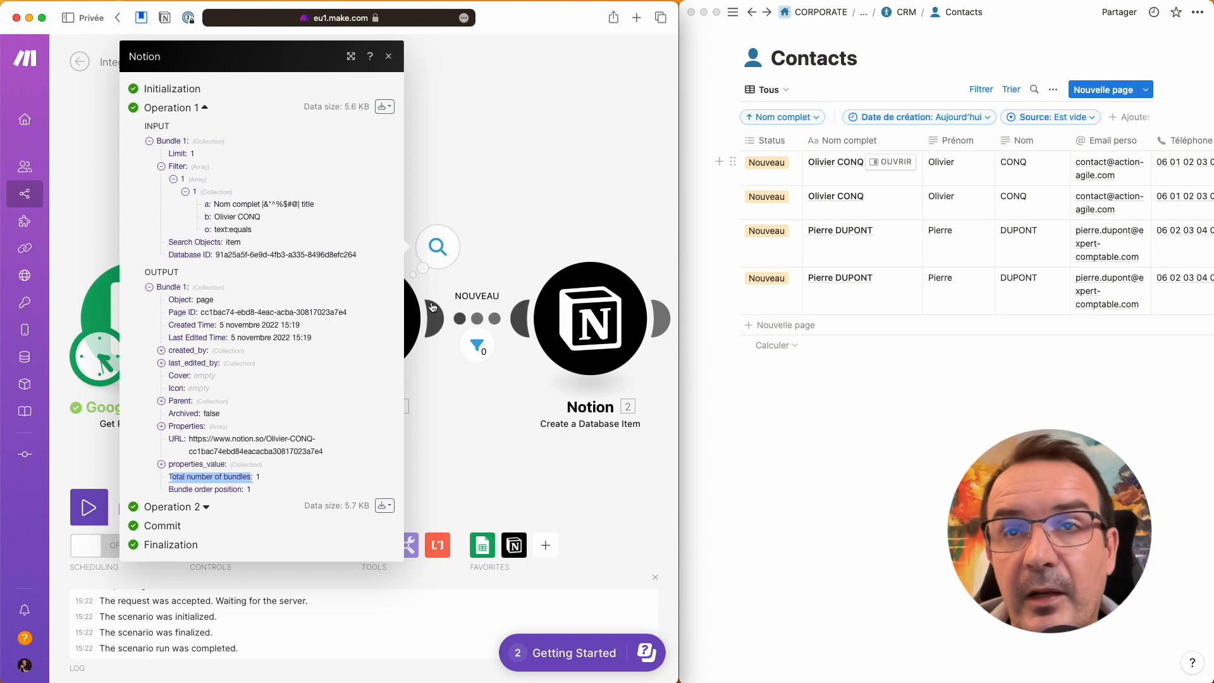
left_click(476, 279)
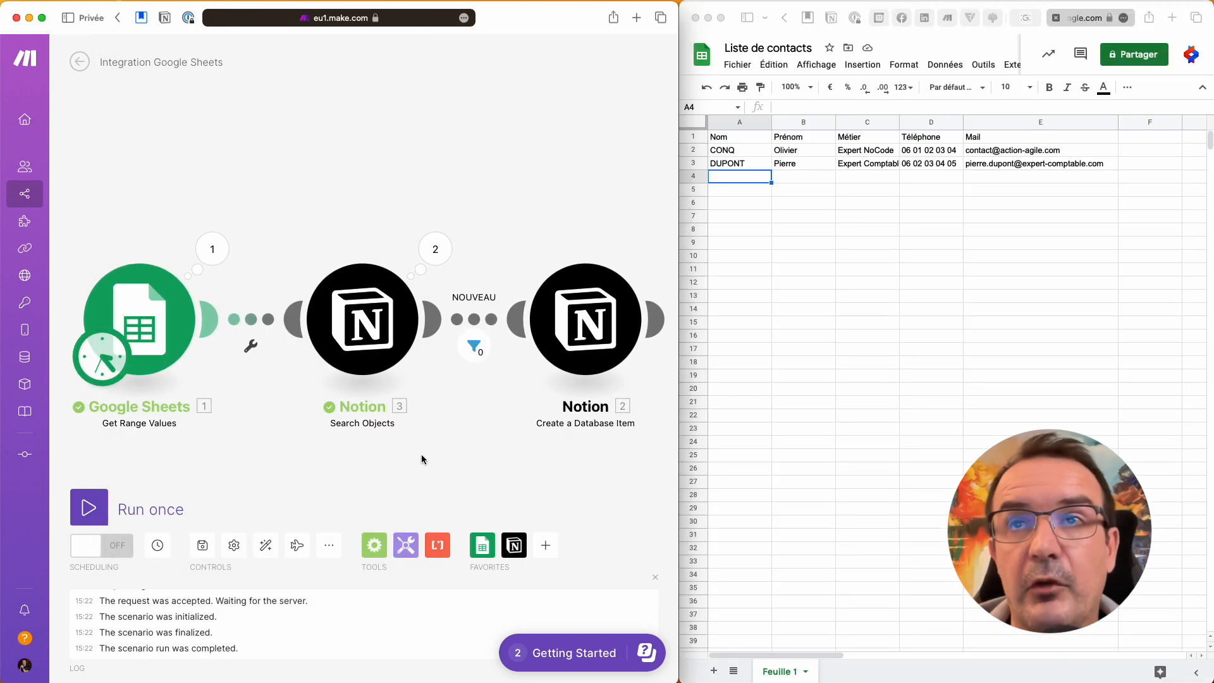
Step: Enter the new contact's last name and first name in row 4 of the contact list
left_click(746, 179)
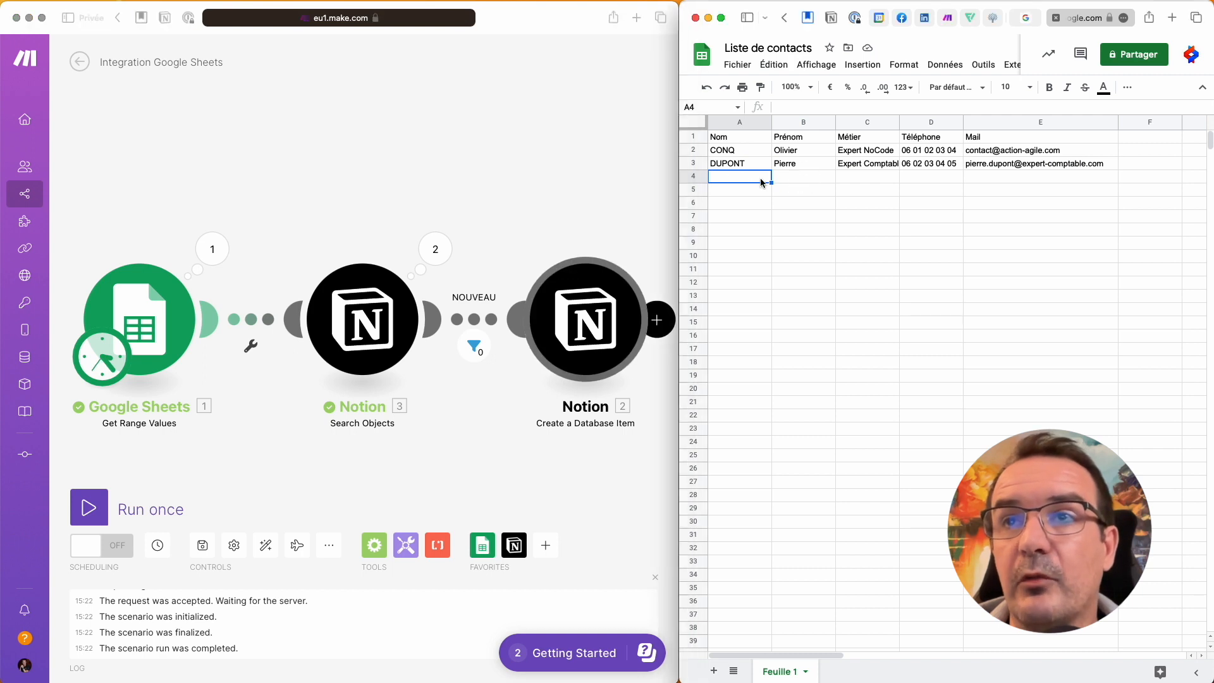
key("Tab")
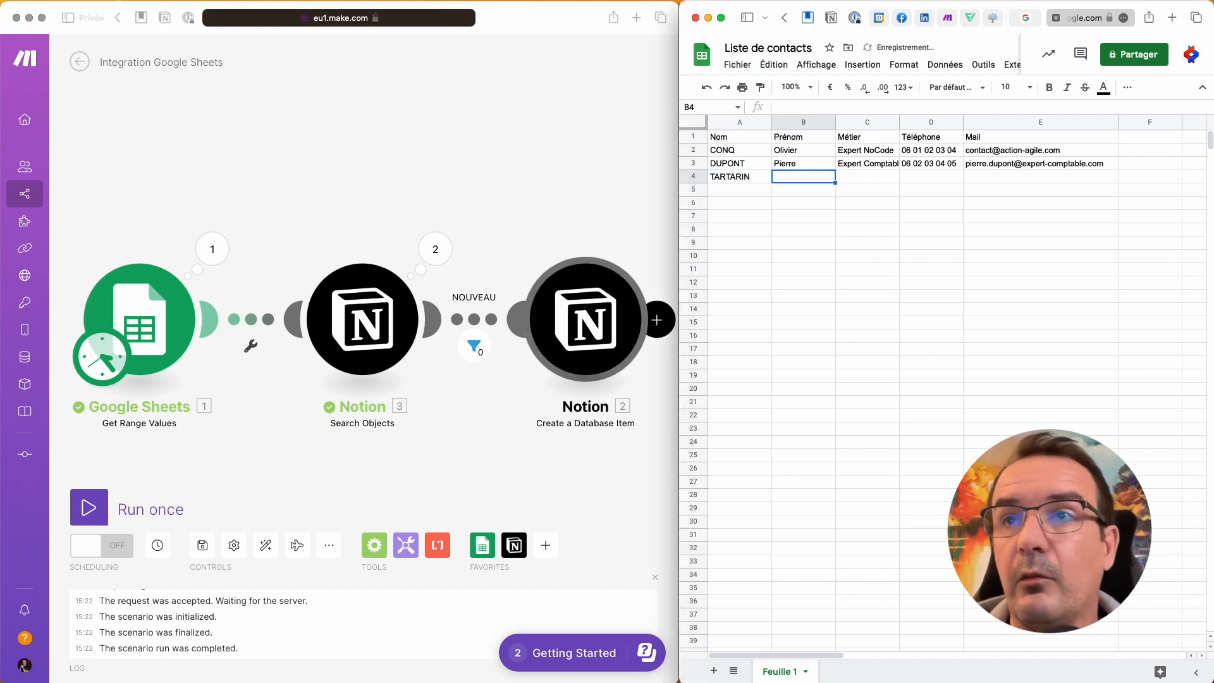
key("Tab")
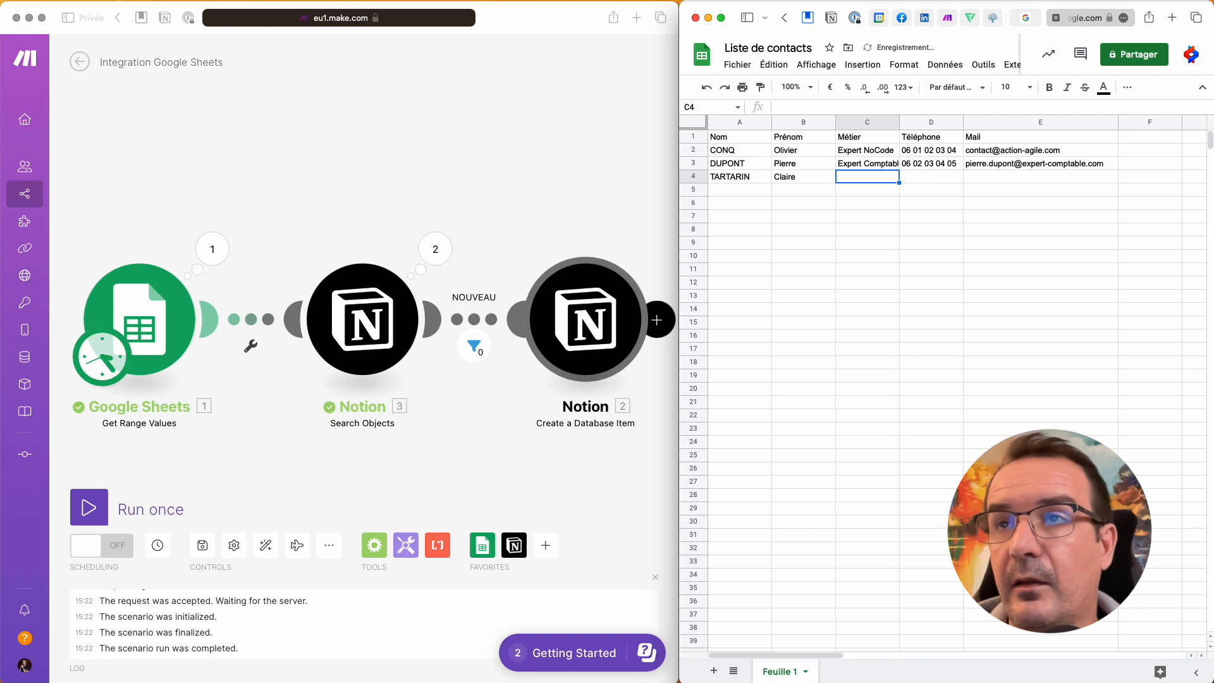
Step: Fill in profession Médecin, the contact's phone number and e-mail address in row 4
key("Tab")
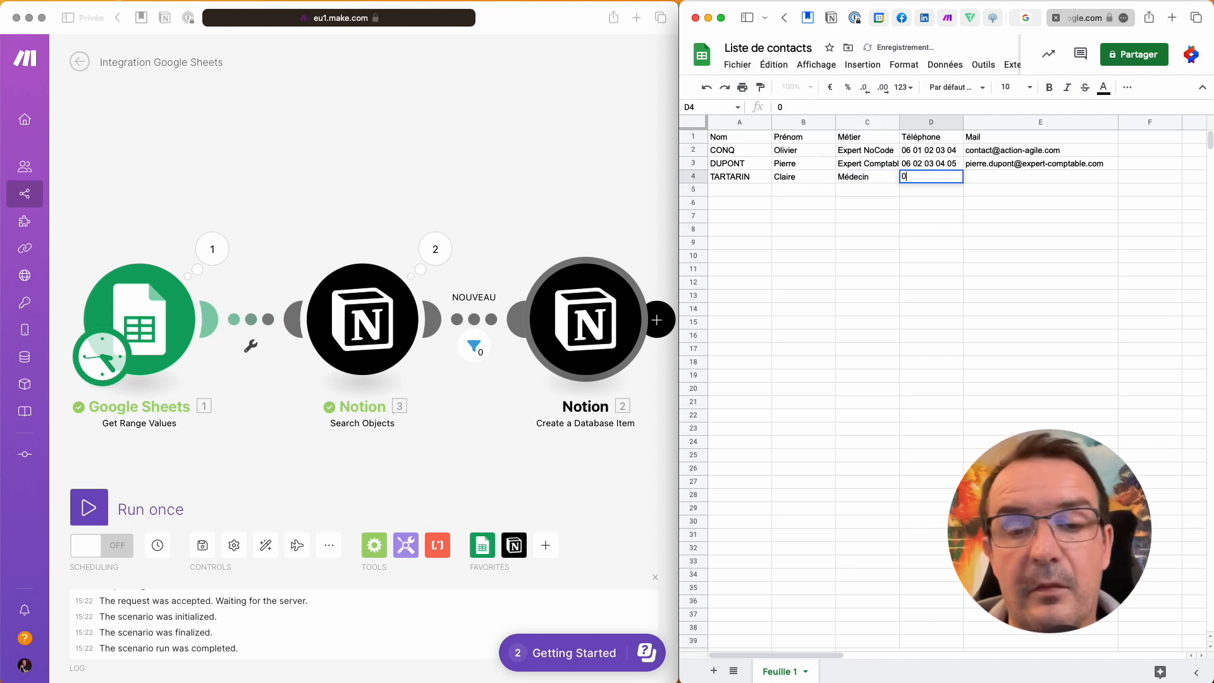
key("Tab")
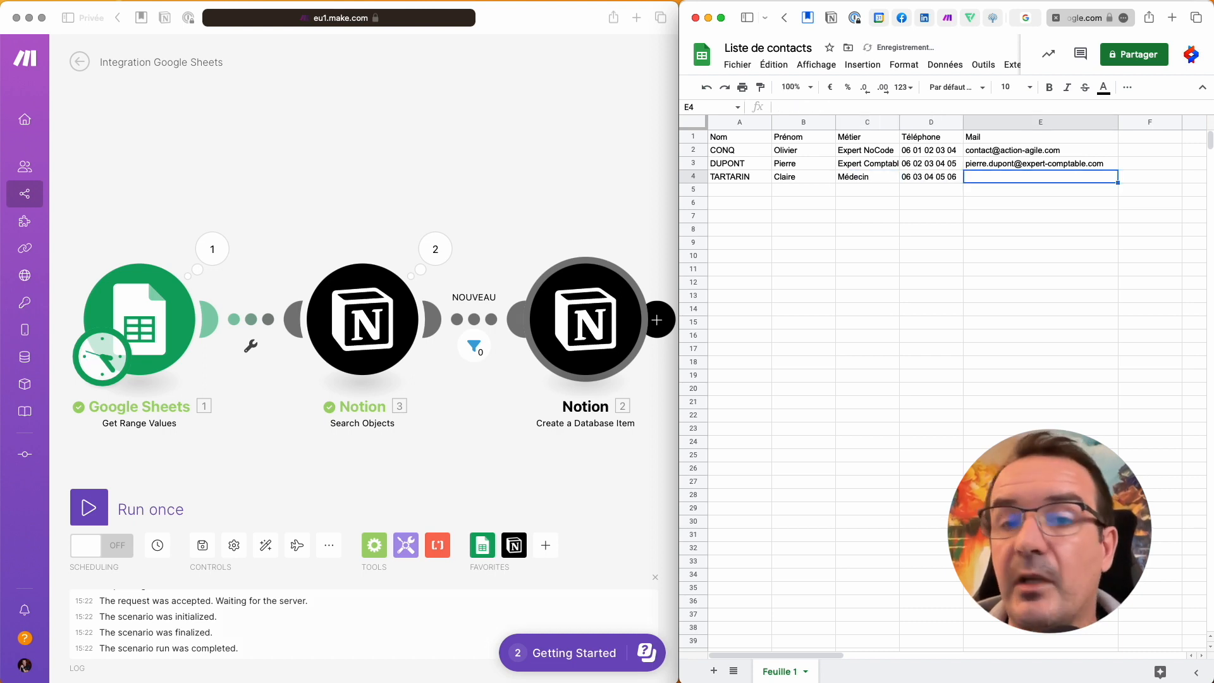
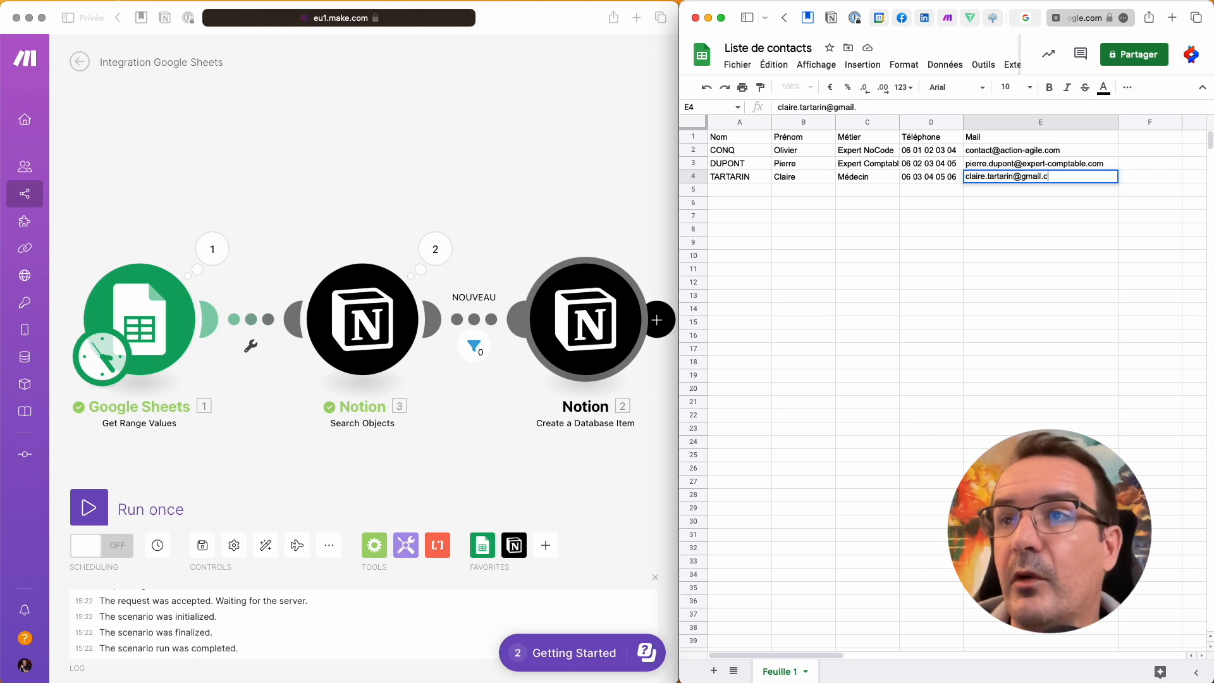
left_click(793, 201)
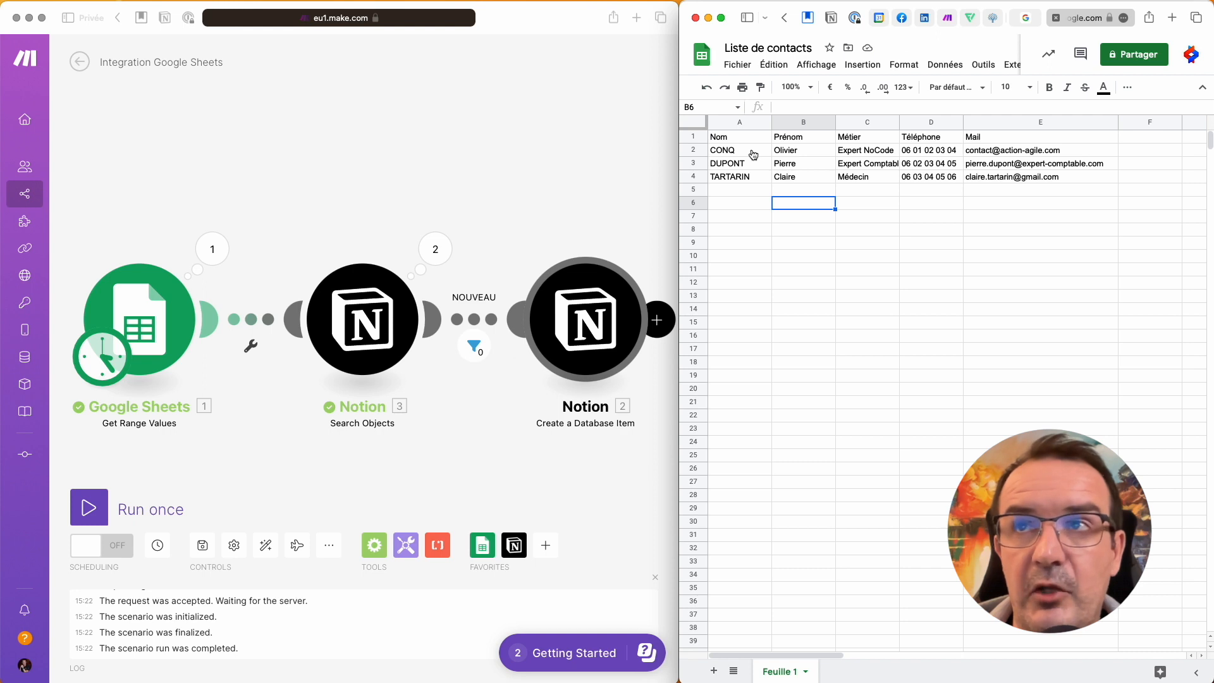
key("super+Tab")
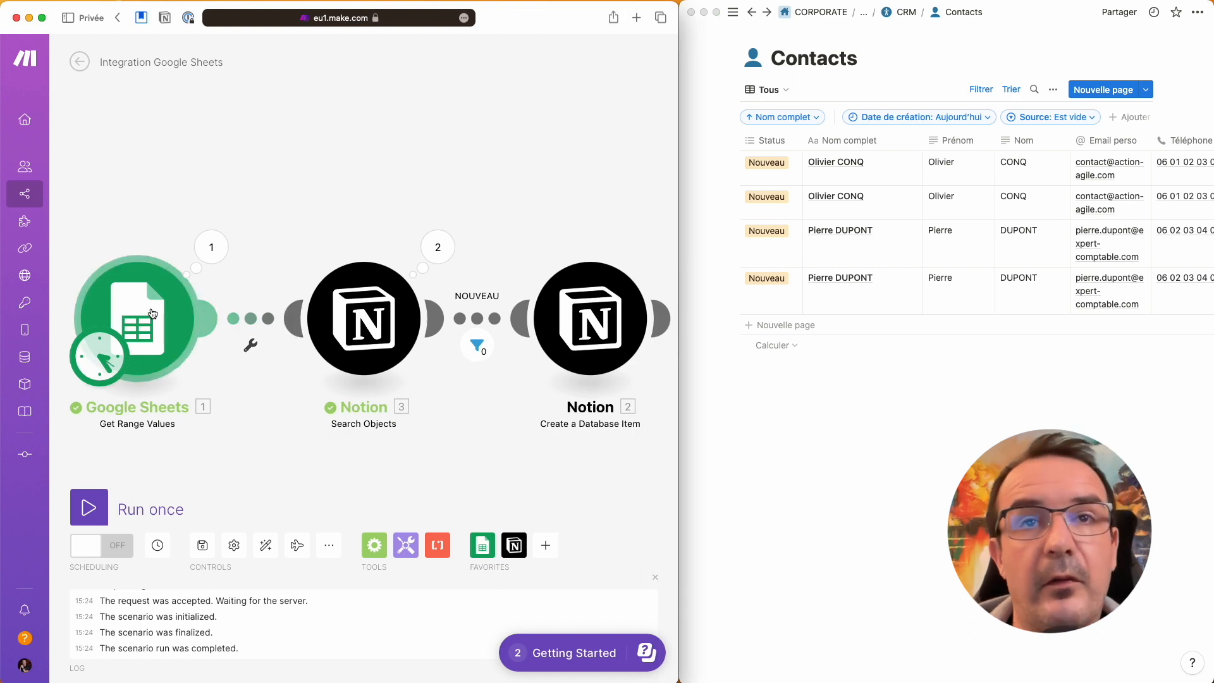
Step: Change the Google Sheets module's Range from A2:E3 to A2:E1000 and run the scenario once
left_click(135, 325)
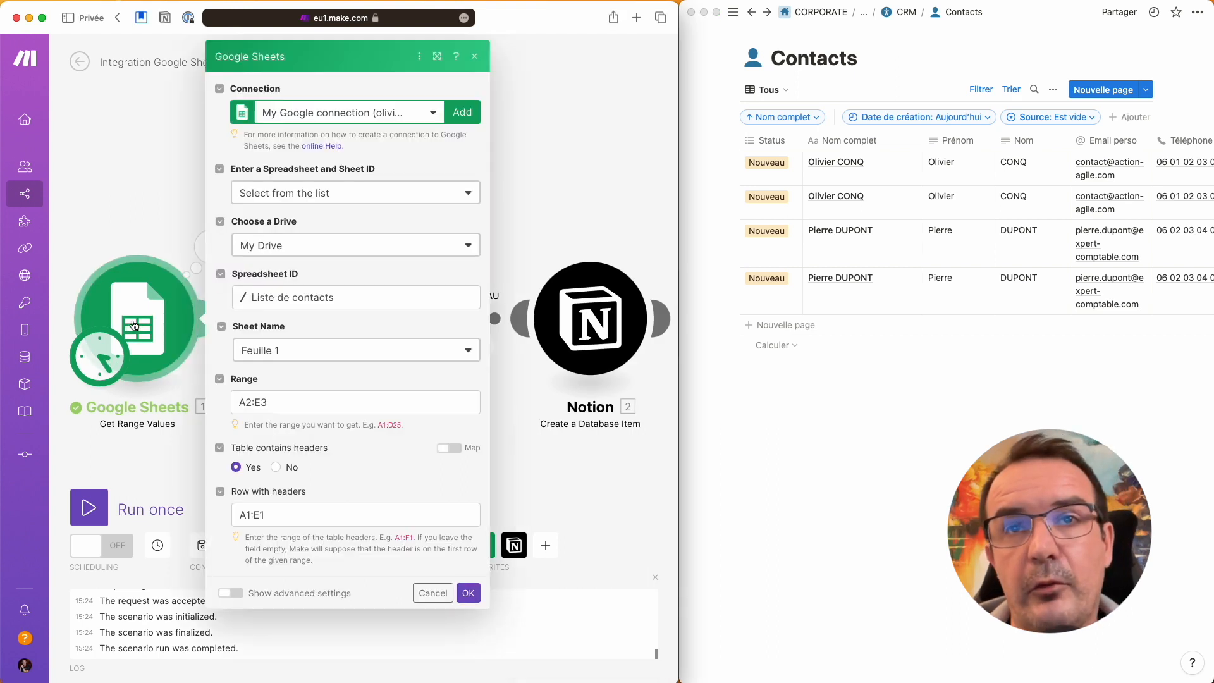
left_click(268, 403)
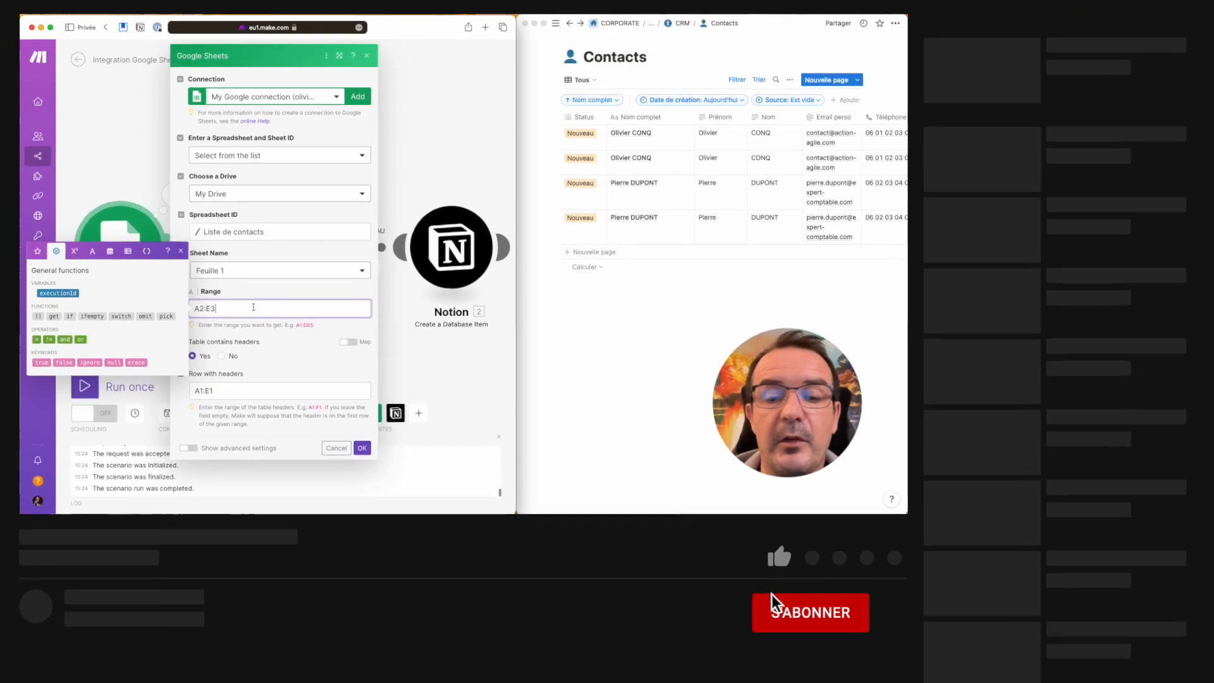
key("BackSpace")
type("1000")
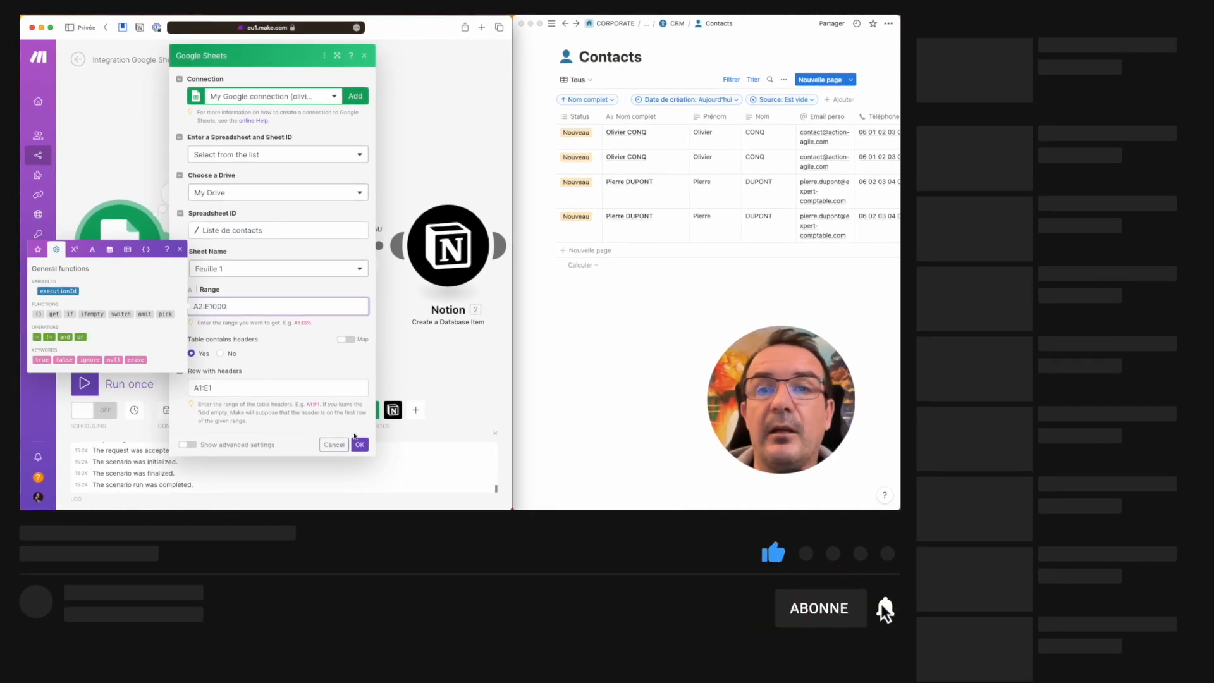
left_click(360, 445)
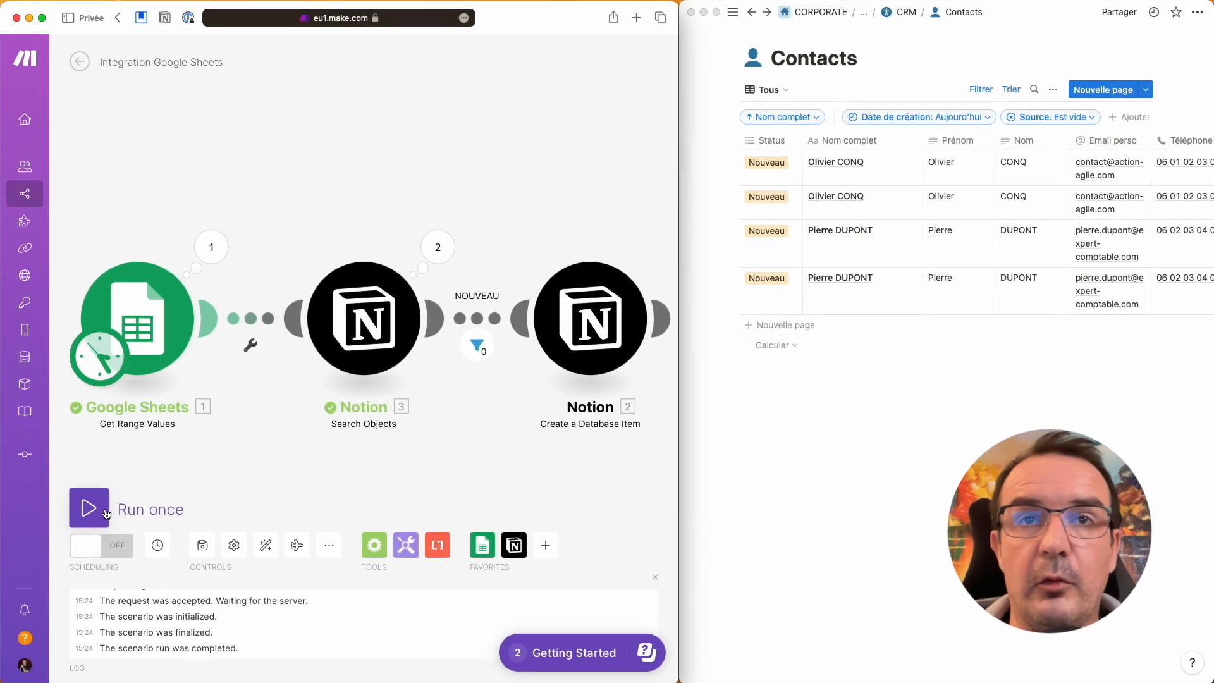
left_click(104, 512)
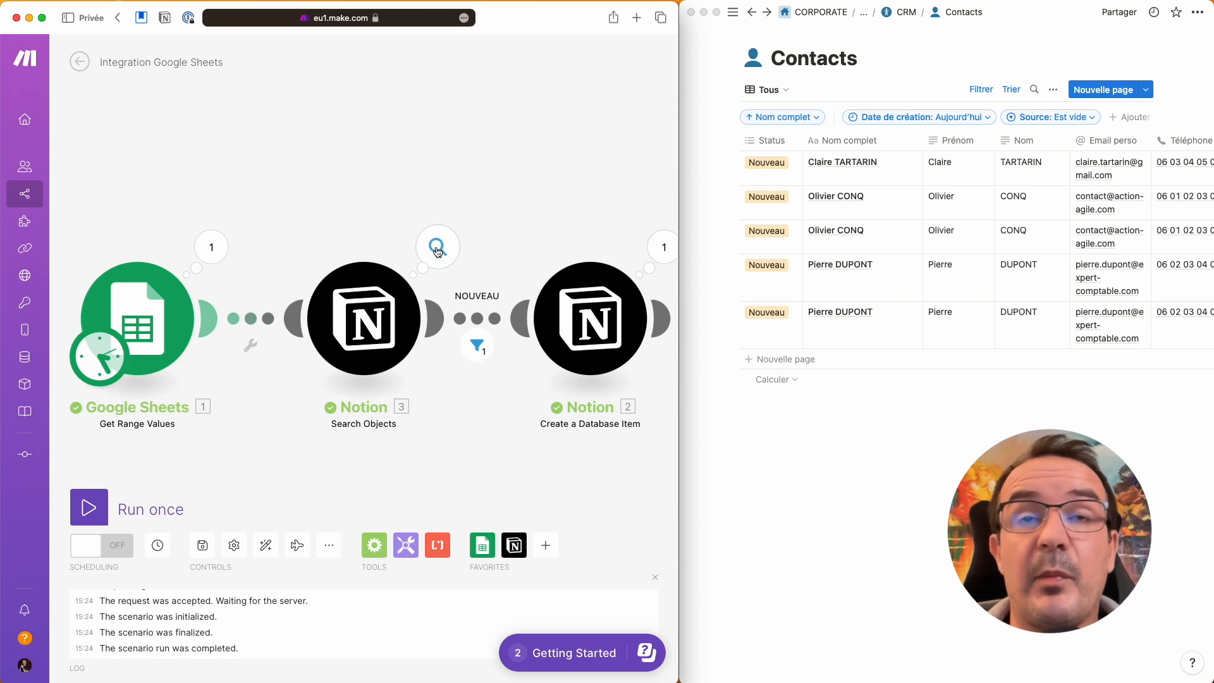
left_click(218, 258)
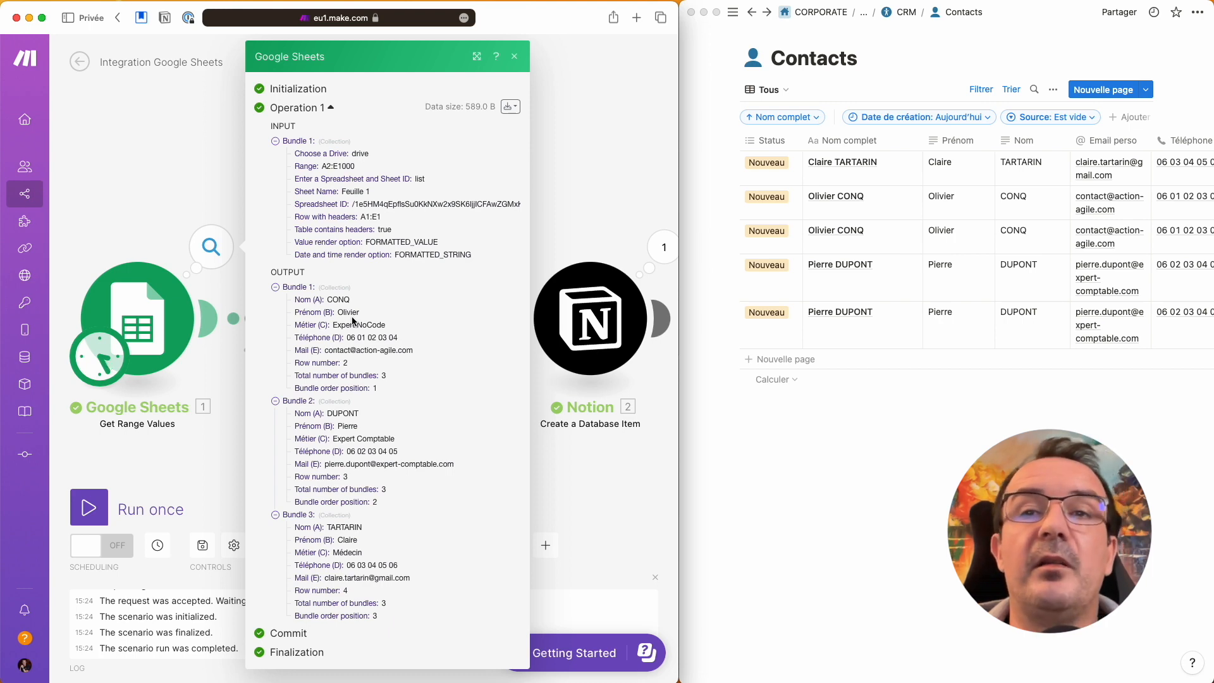
left_click(202, 161)
left_click(437, 248)
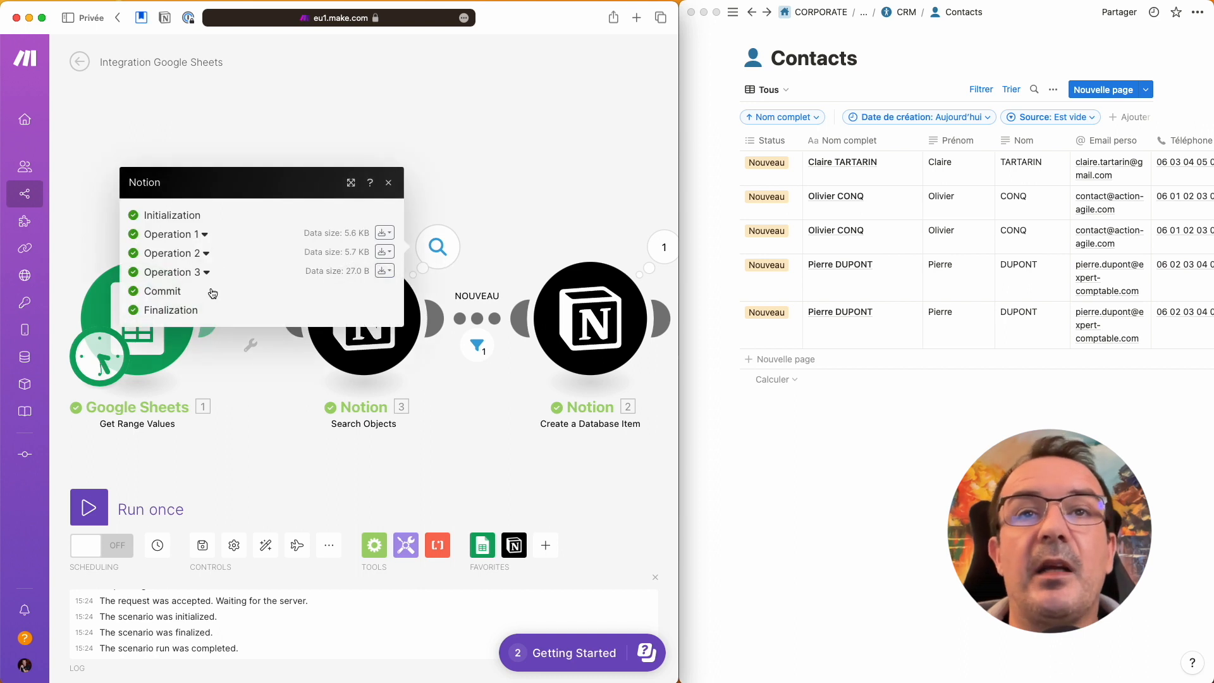
left_click(204, 234)
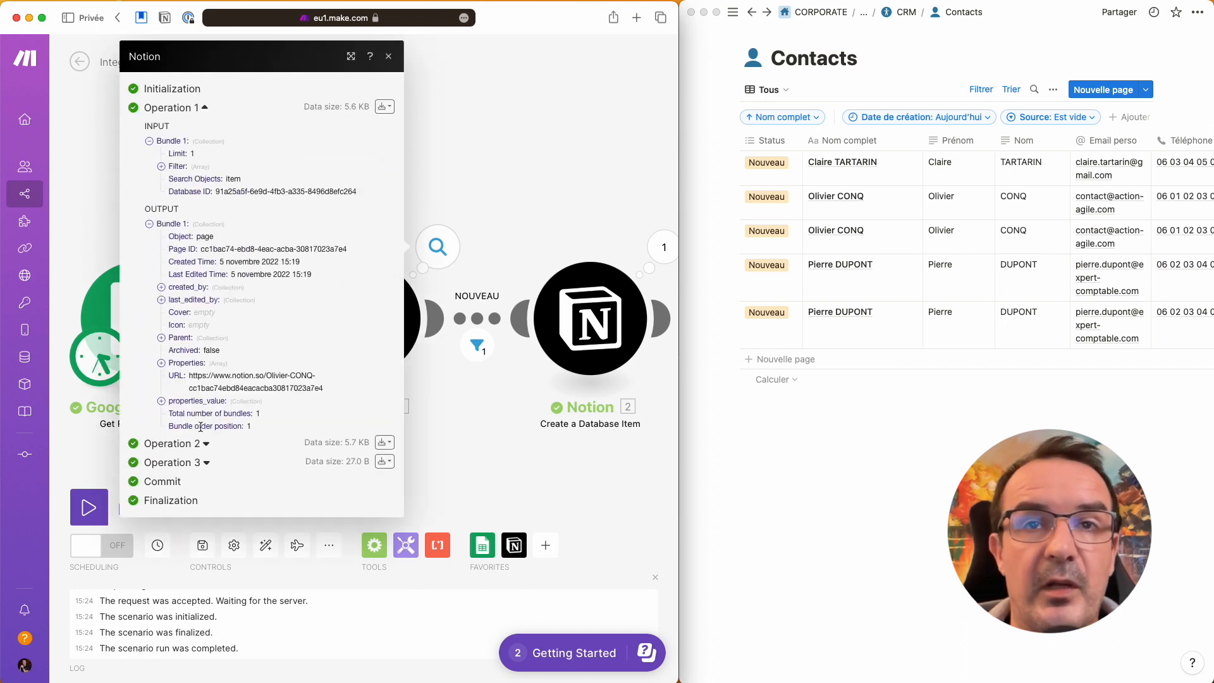
left_click(206, 462)
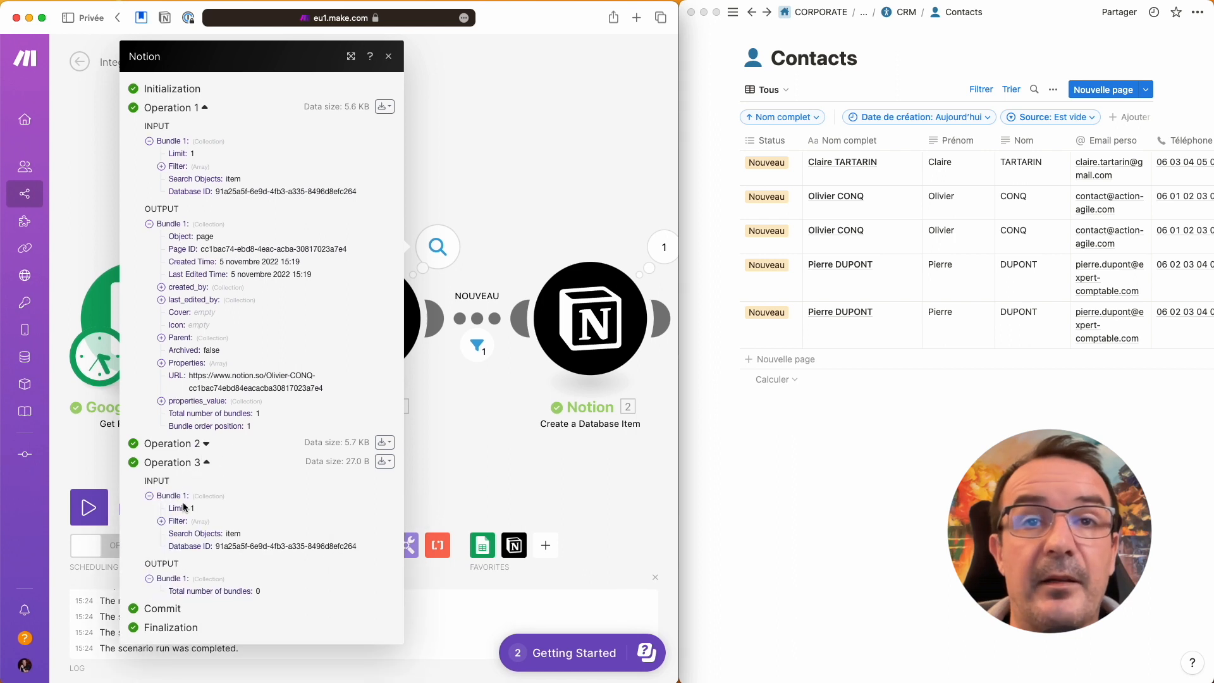
left_click(161, 521)
left_click(173, 534)
left_click(185, 546)
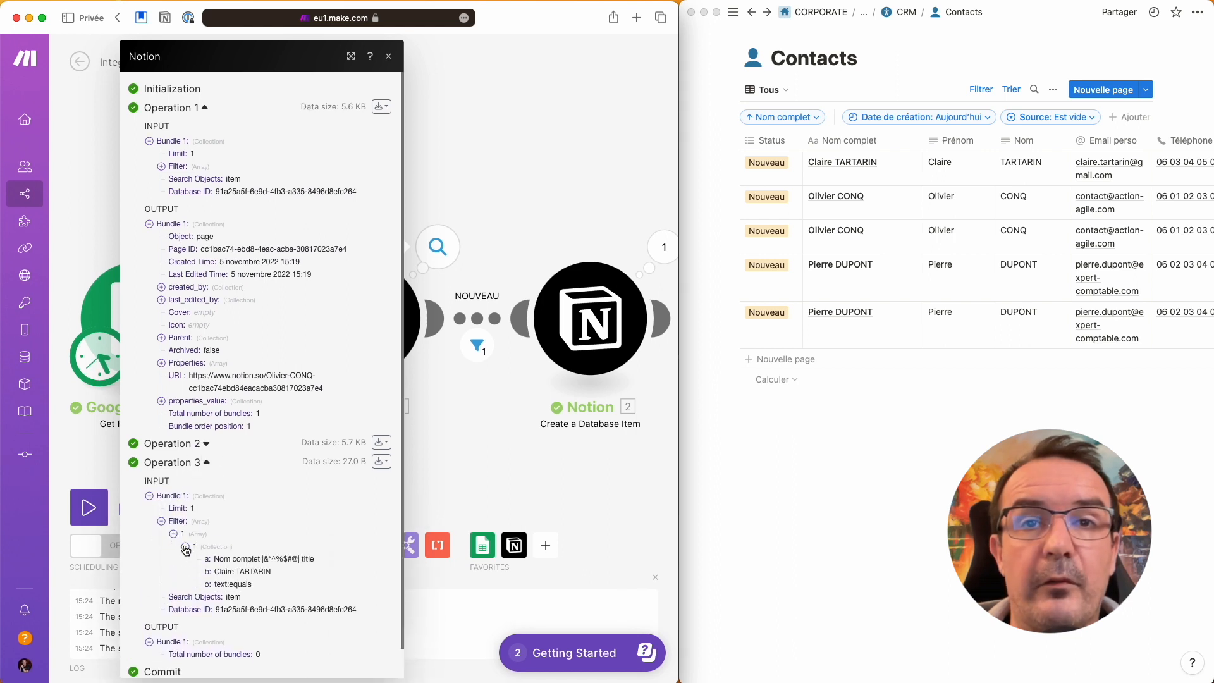
scroll(249, 573, "down", 2)
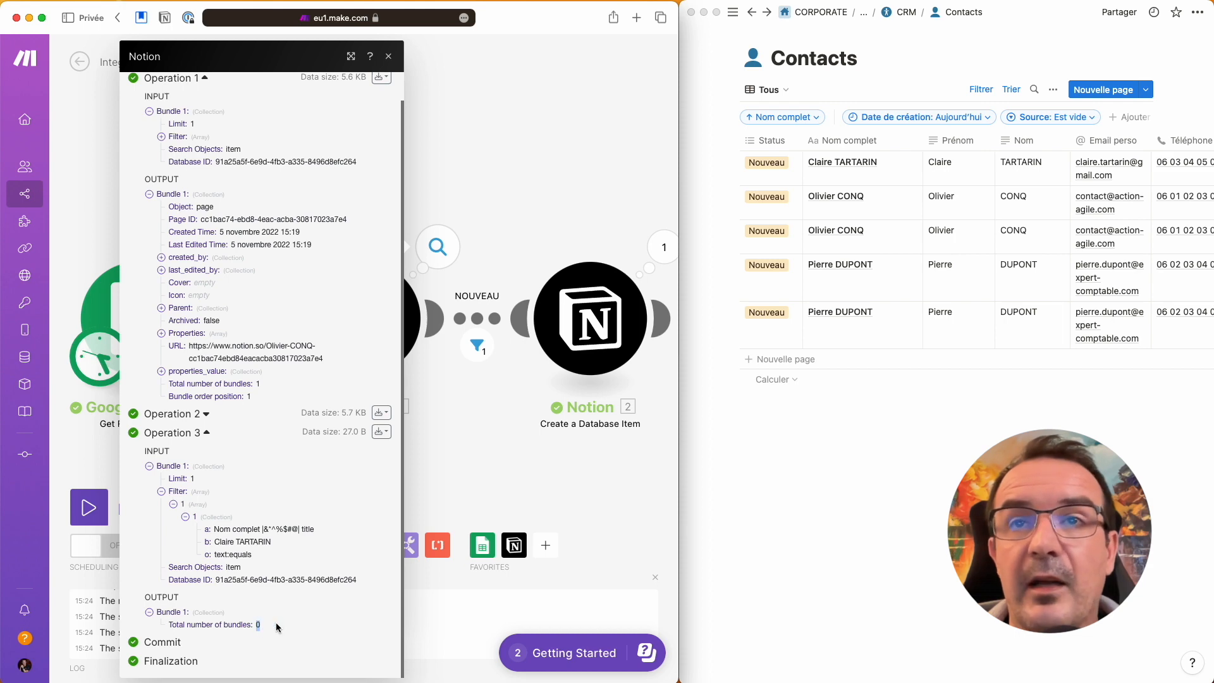
left_click(468, 276)
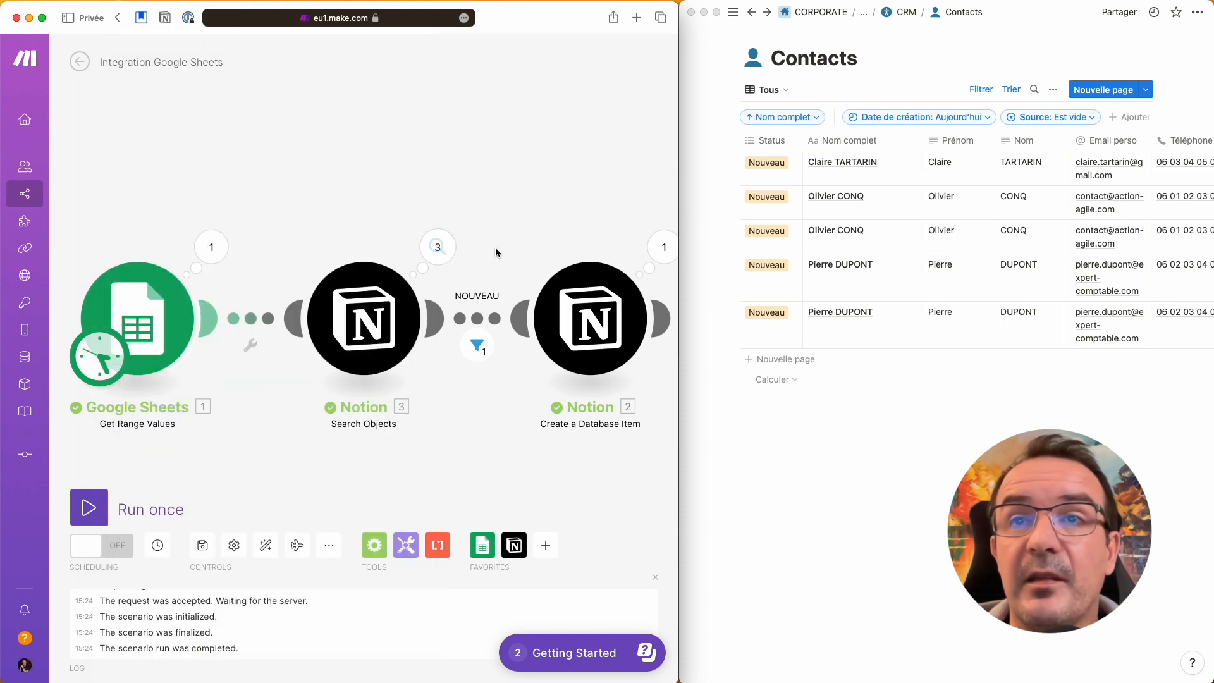
Step: Inspect which bundles passed the NOUVEAU filter, then close its results
left_click(478, 345)
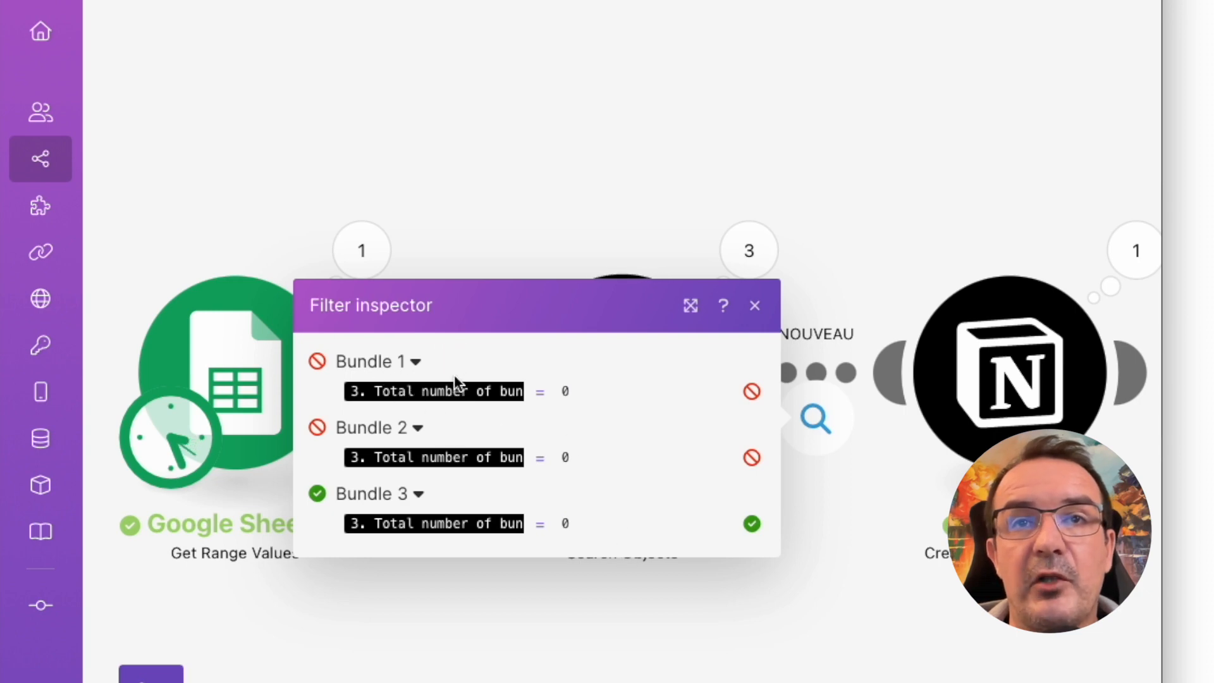
mouse_move(453, 391)
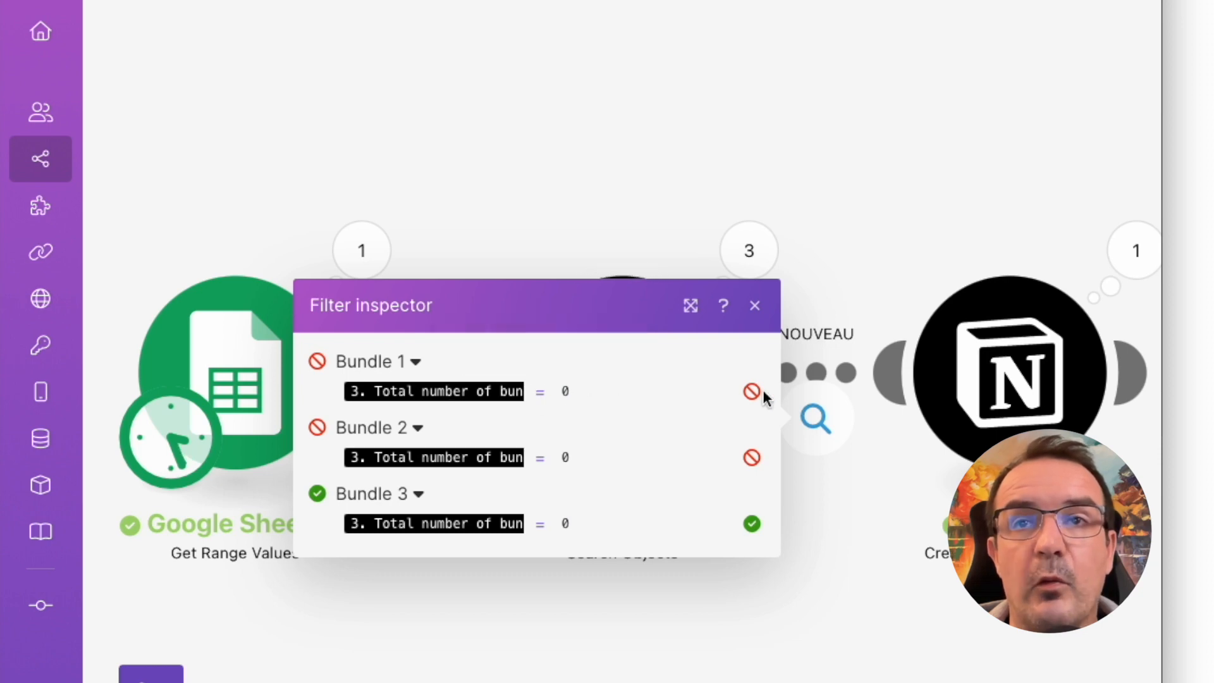
mouse_move(458, 458)
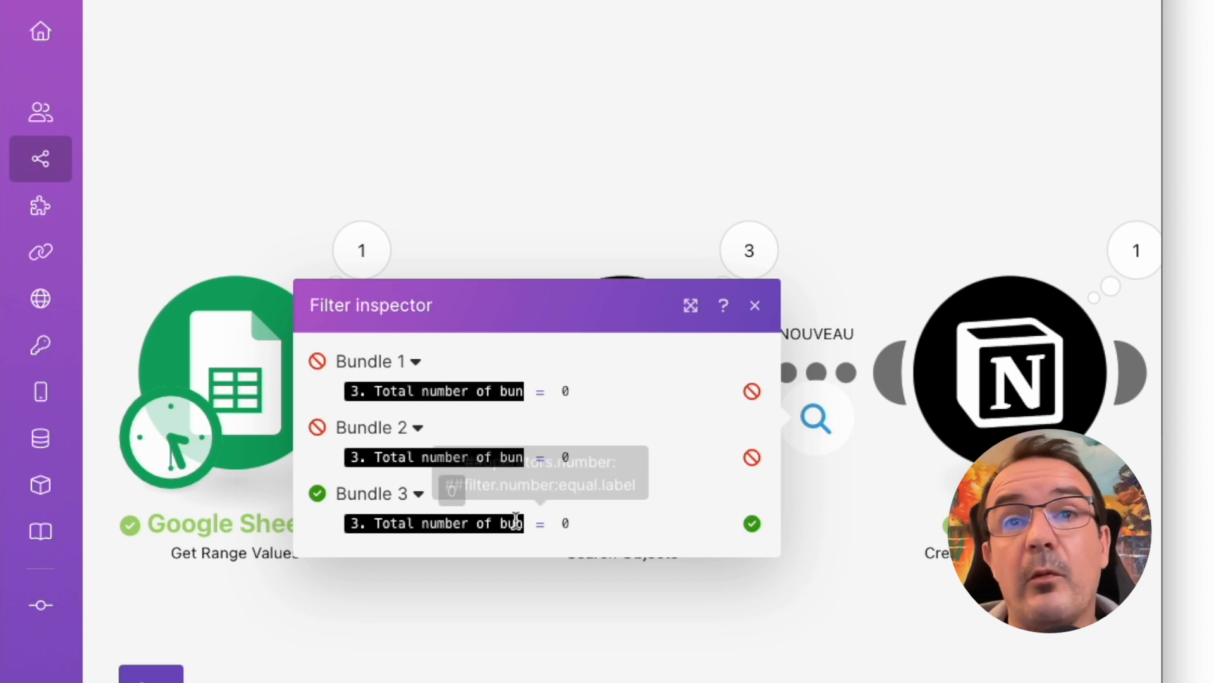
mouse_move(456, 525)
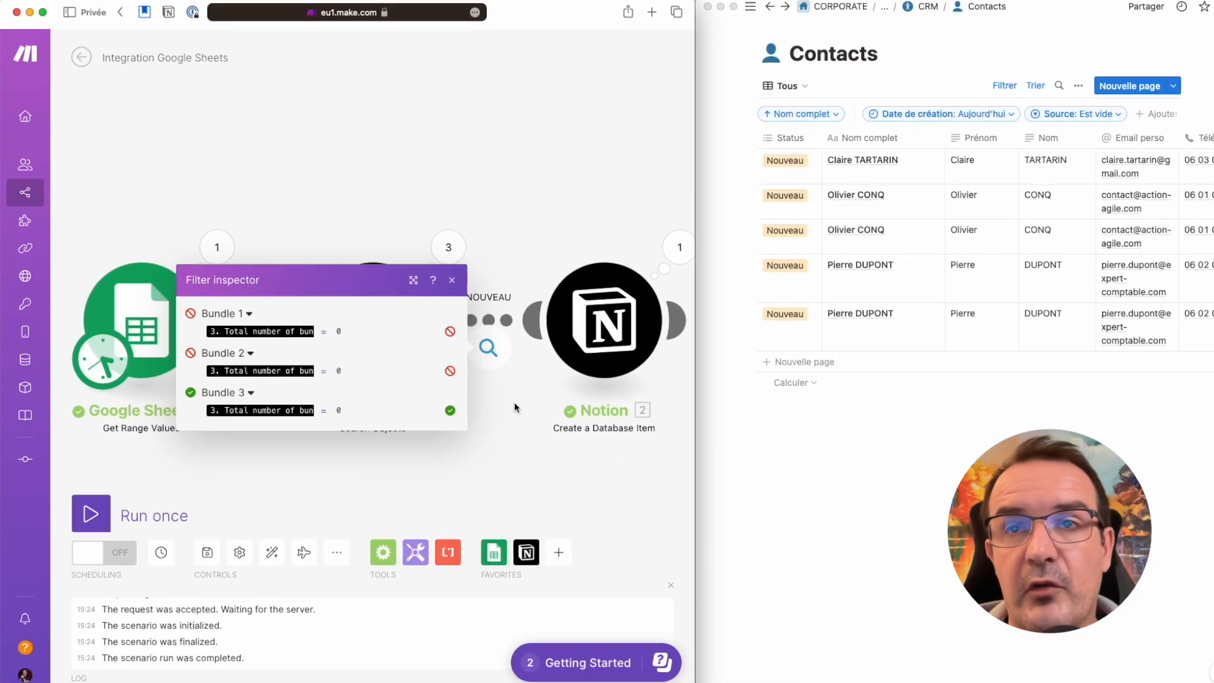
left_click(782, 496)
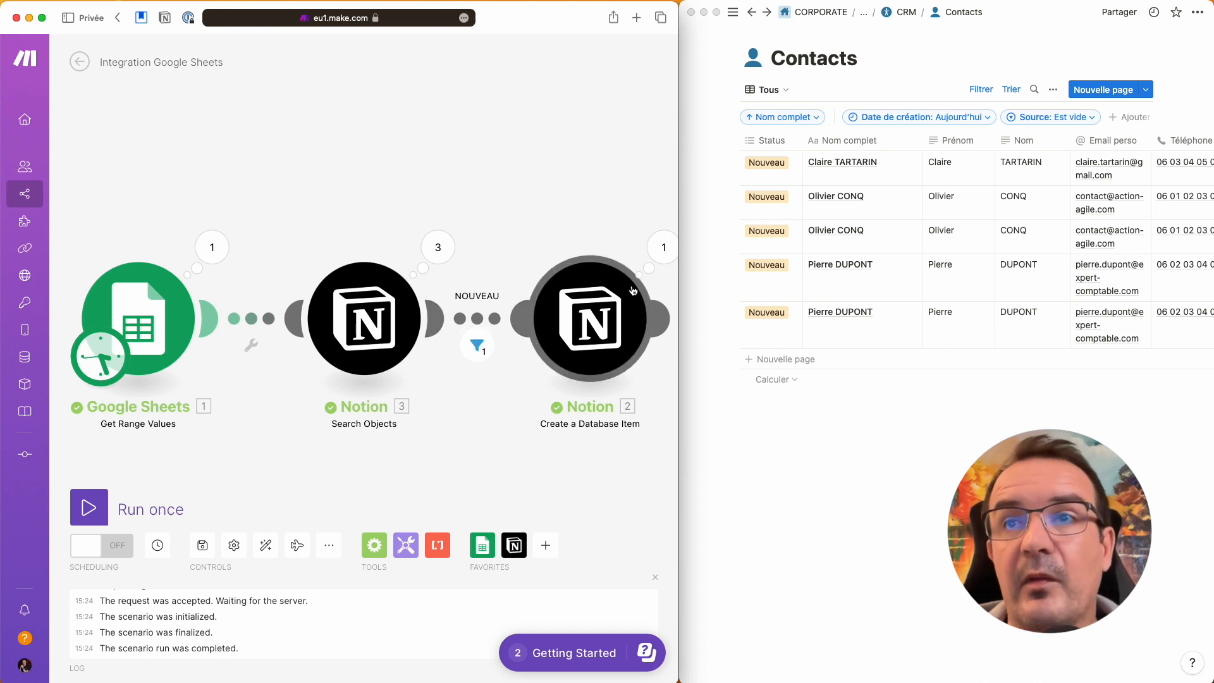
Step: Check the Create a Database Item output, then run the scenario once more
left_click(663, 250)
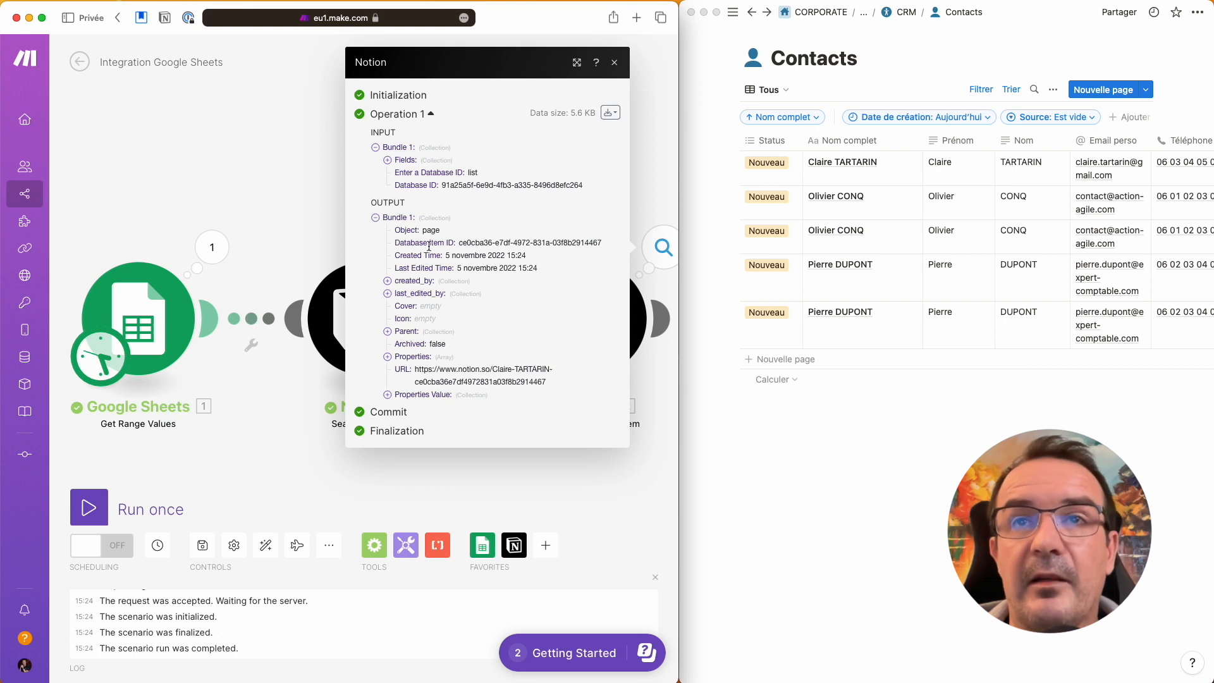
left_click(314, 208)
left_click(93, 511)
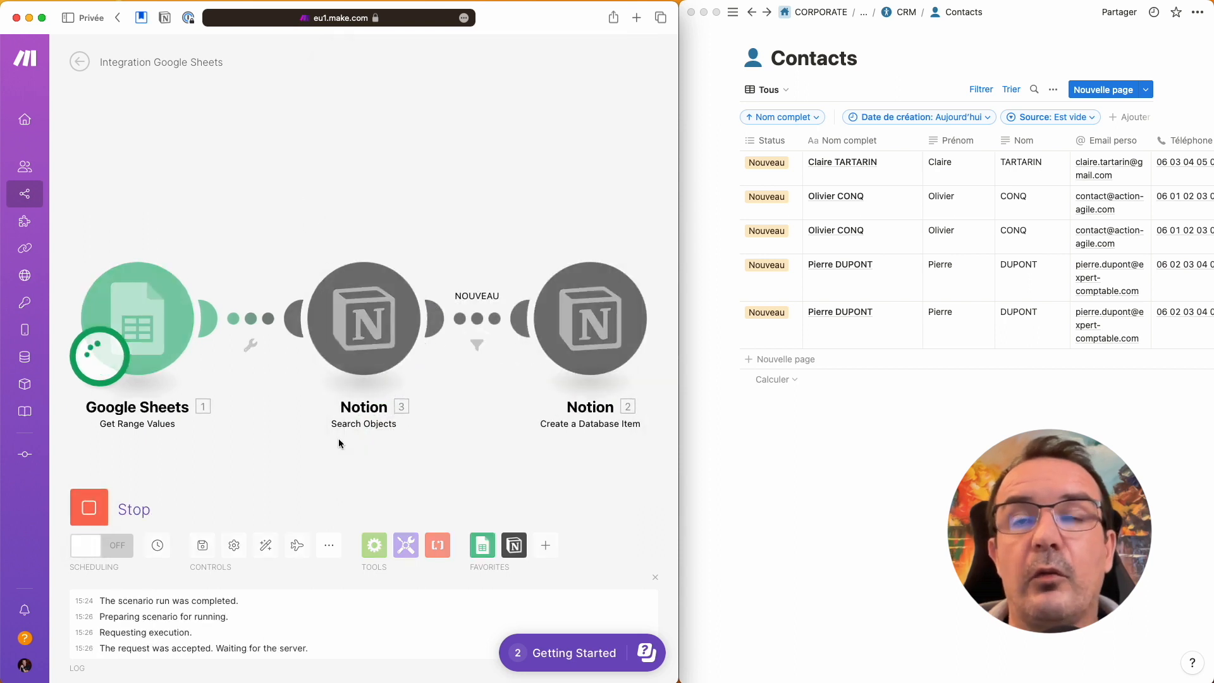